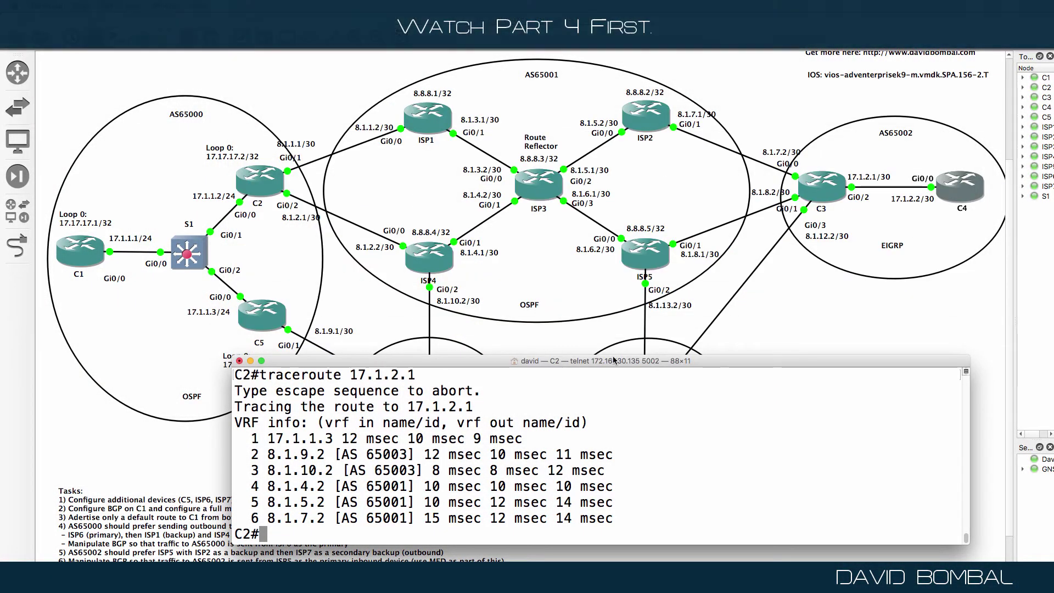
Step: Examine the hops in C2's traceroute to 17.1.2.1 against the network topology
{"action": "left_click_drag", "start_coordinate": [566, 361], "coordinate": [681, 350]}
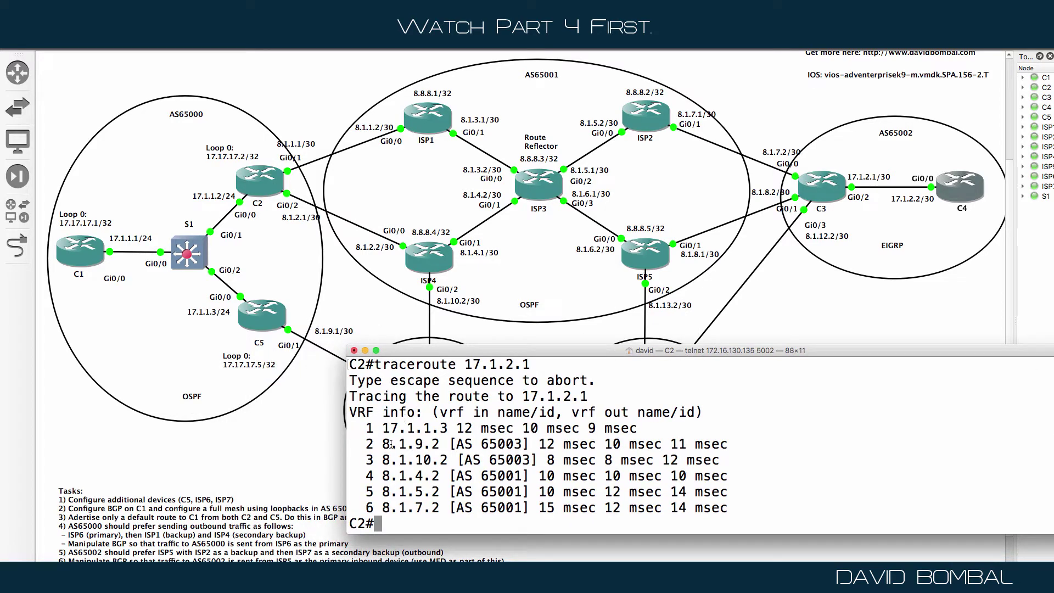
{"action": "left_click_drag", "start_coordinate": [377, 436], "coordinate": [522, 446]}
{"action": "left_click_drag", "start_coordinate": [535, 353], "coordinate": [747, 340]}
{"action": "left_click", "coordinate": [79, 543]}
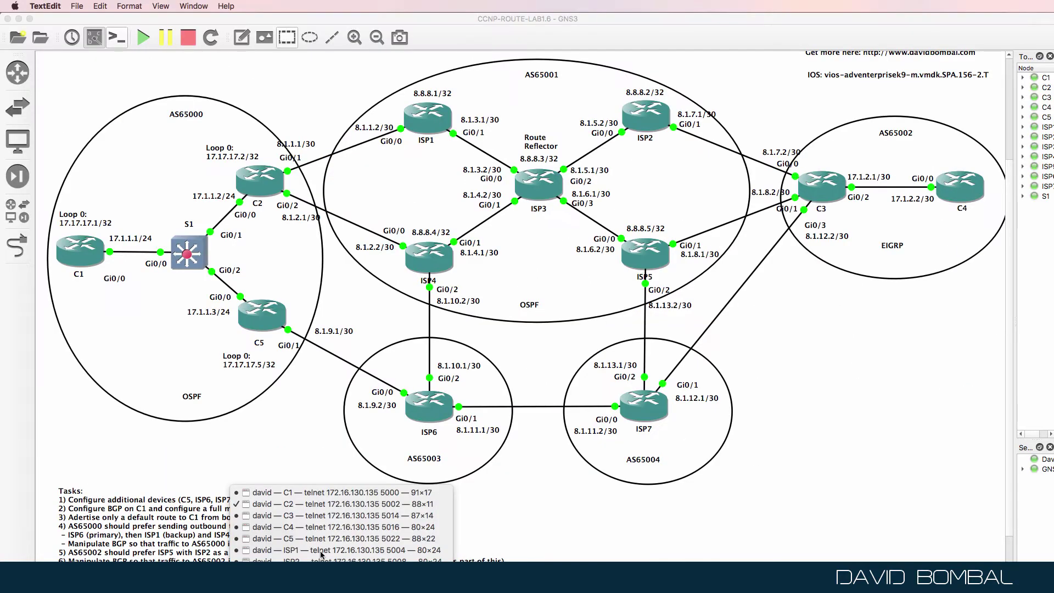
Step: Display C2's running configuration from the BGP section in an enlarged console window
{"action": "right_click", "coordinate": [323, 556]}
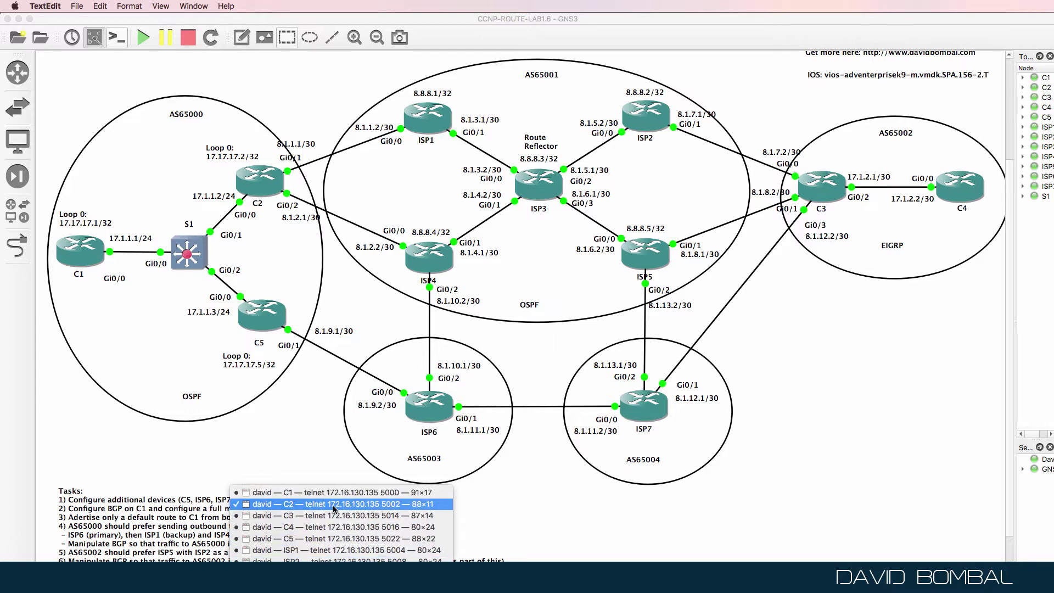
{"action": "left_click", "coordinate": [338, 505]}
{"action": "left_click_drag", "start_coordinate": [743, 305], "coordinate": [295, 292]}
{"action": "left_click_drag", "start_coordinate": [299, 298], "coordinate": [493, 300]}
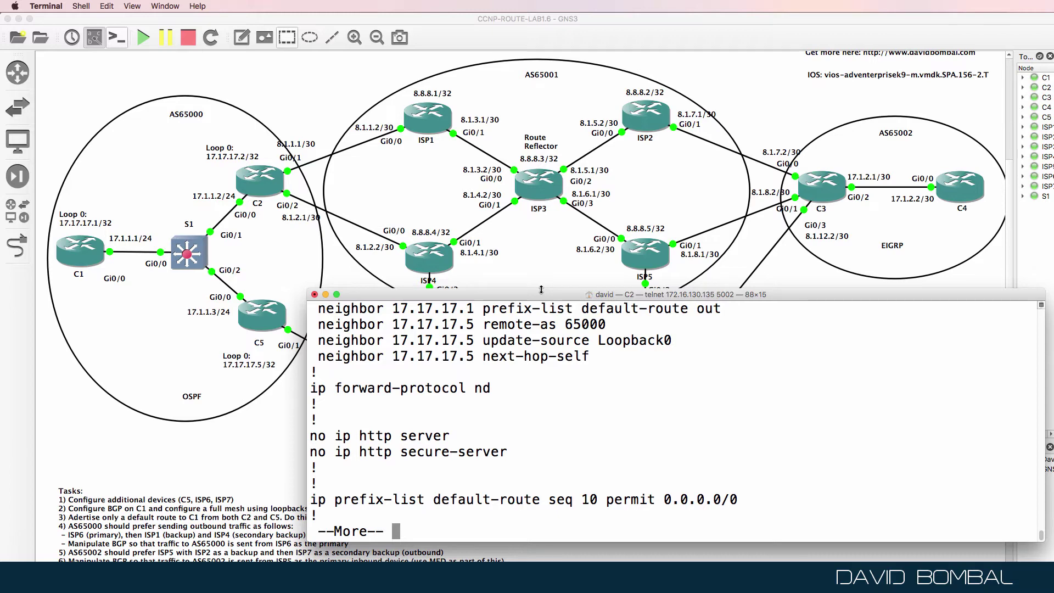
{"action": "left_click_drag", "start_coordinate": [541, 289], "coordinate": [540, 61]}
{"action": "left_click_drag", "start_coordinate": [485, 64], "coordinate": [577, 64]}
Step: Enter router configuration mode for BGP 65000 on C2
{"action": "type", "text": "qconf t"}
{"action": "key", "text": "Return"}
{"action": "type", "text": "router bgp"}
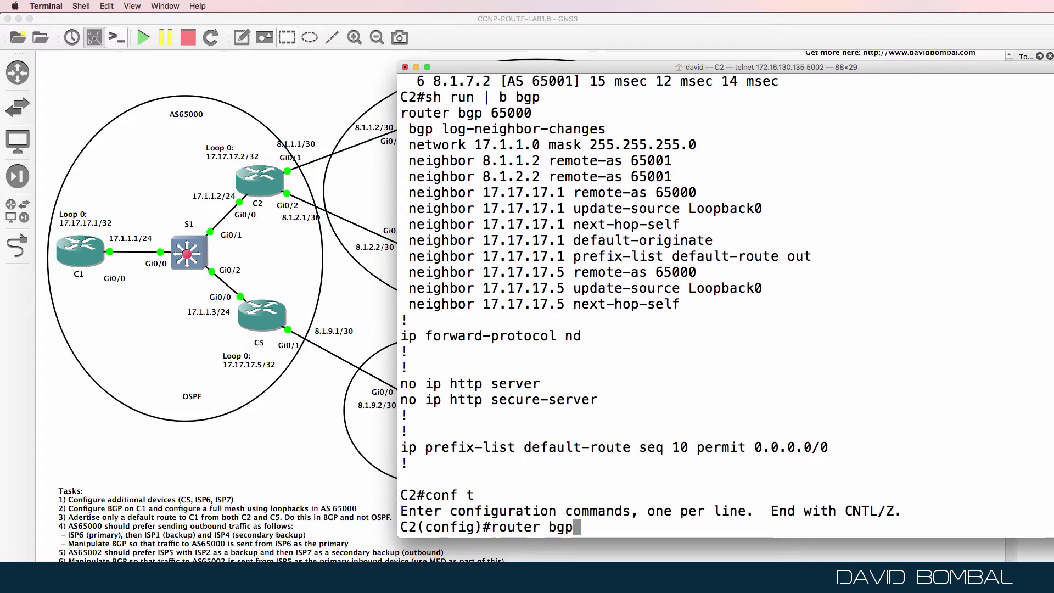
{"action": "type", "text": " 65000"}
{"action": "key", "text": "Return"}
Step: Apply the route map set-local-pref180 inbound to BGP neighbor 8.1.1.2 on C2
{"action": "type", "text": "neti"}
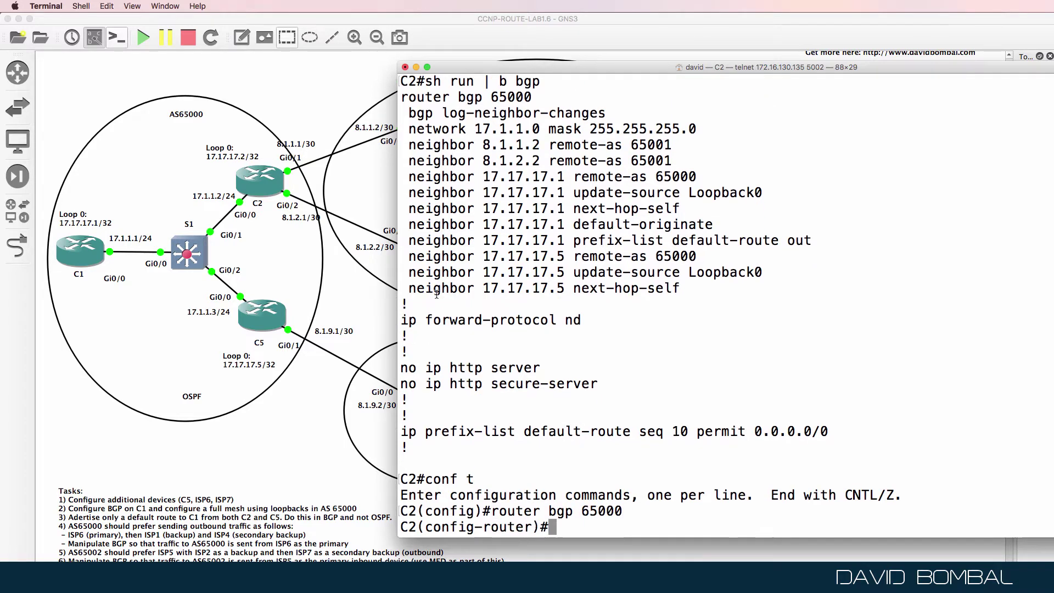
{"action": "key", "text": "Tab"}
{"action": "type", "text": "8.1.1.2 "}
{"action": "type", "text": "route"}
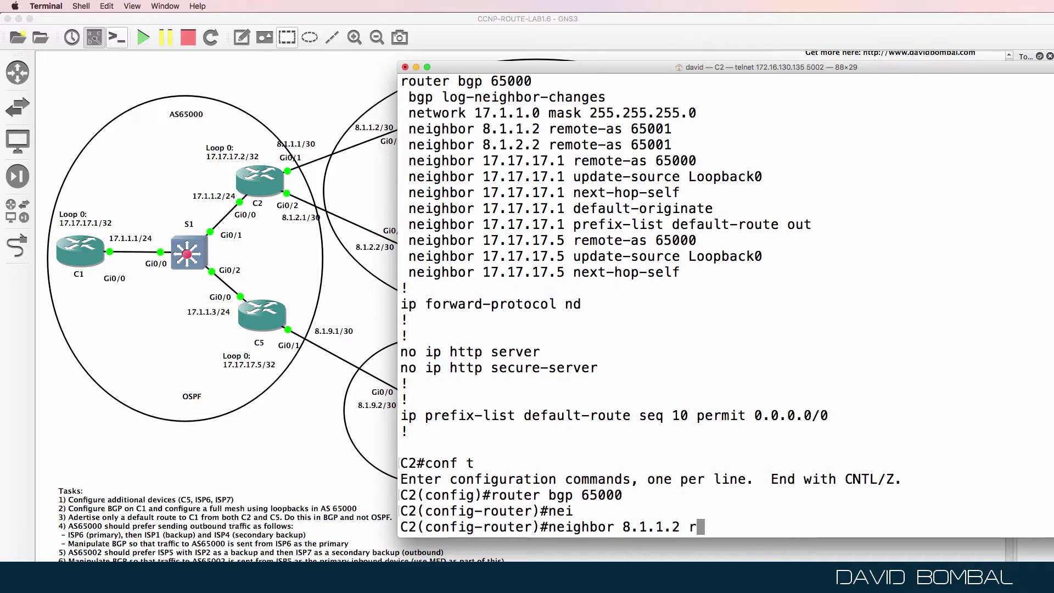
{"action": "key", "text": "Tab"}
{"action": "type", "text": "-m"}
{"action": "key", "text": "Tab"}
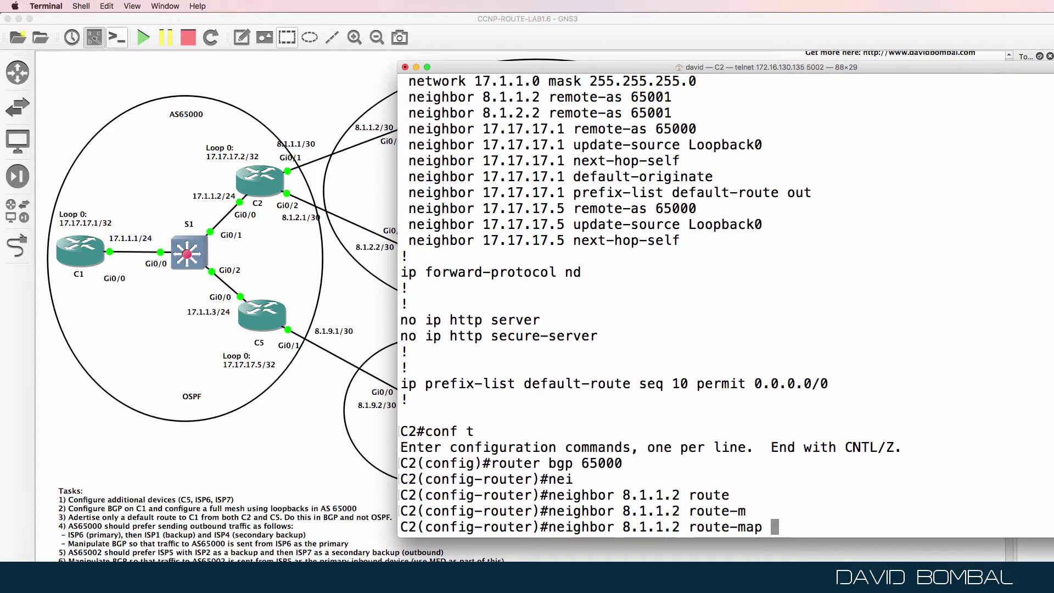
{"action": "type", "text": "set-local-pref180 in"}
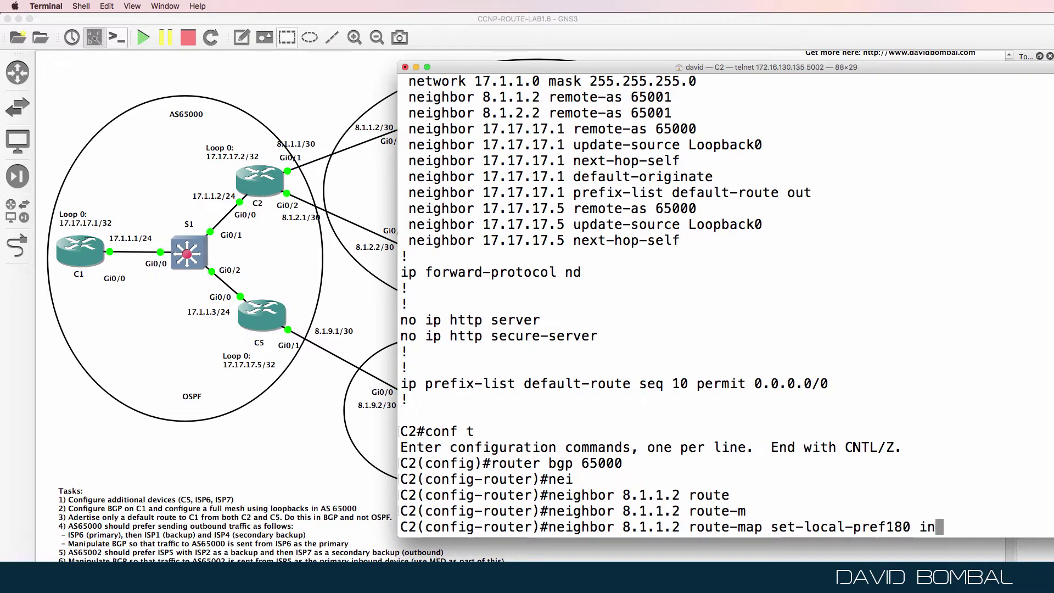
{"action": "key", "text": "Return"}
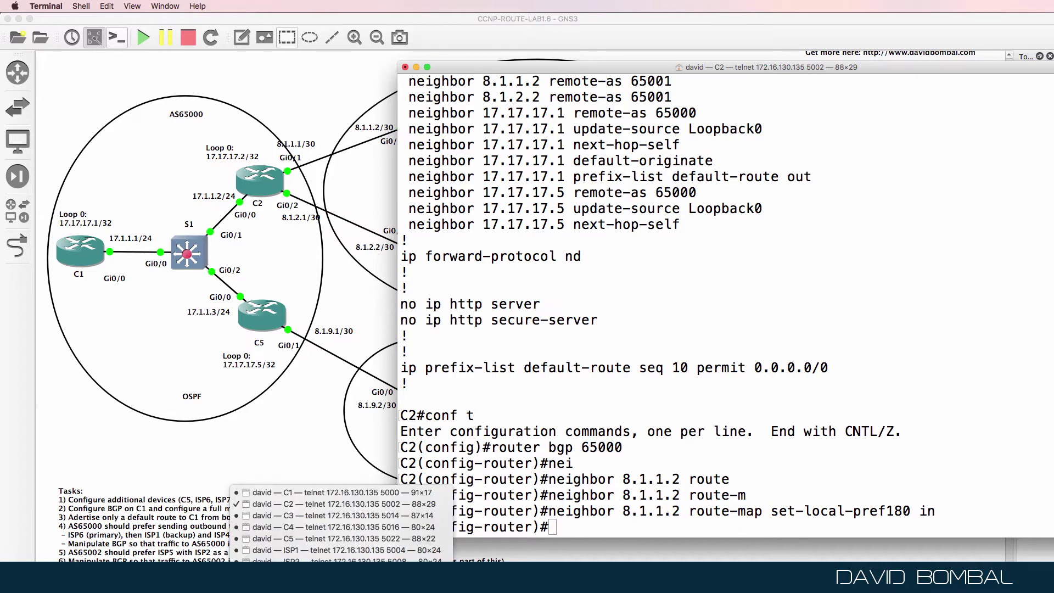
Step: Display C5's BGP table, check the local preference of its routes, and minimize the C5 console
{"action": "left_click", "coordinate": [341, 539]}
{"action": "type", "text": "sh ip bgp"}
{"action": "key", "text": "Return"}
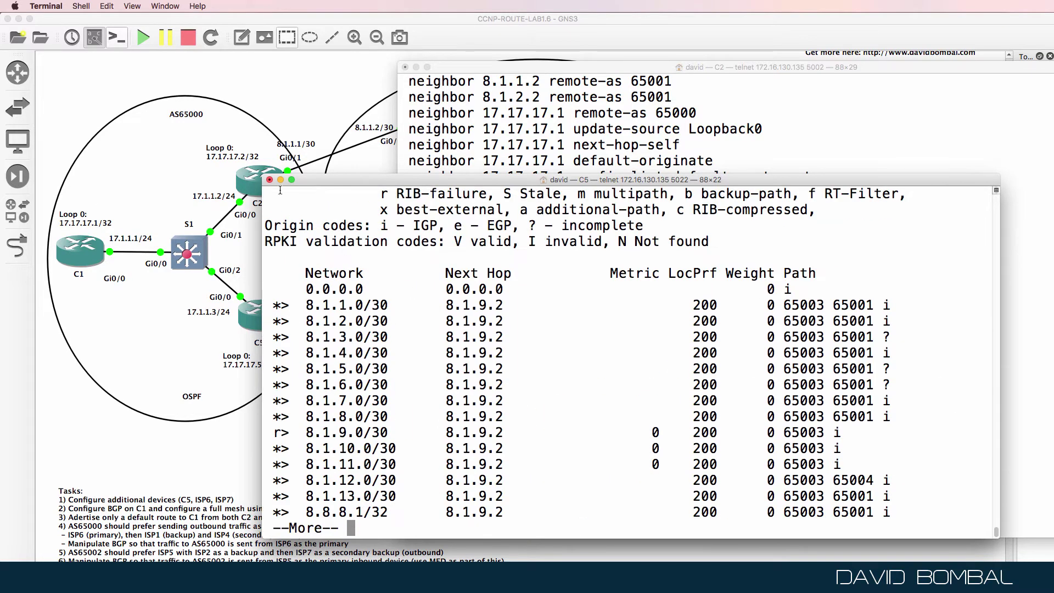
{"action": "left_click_drag", "start_coordinate": [685, 306], "coordinate": [720, 306]}
{"action": "left_click", "coordinate": [280, 180]}
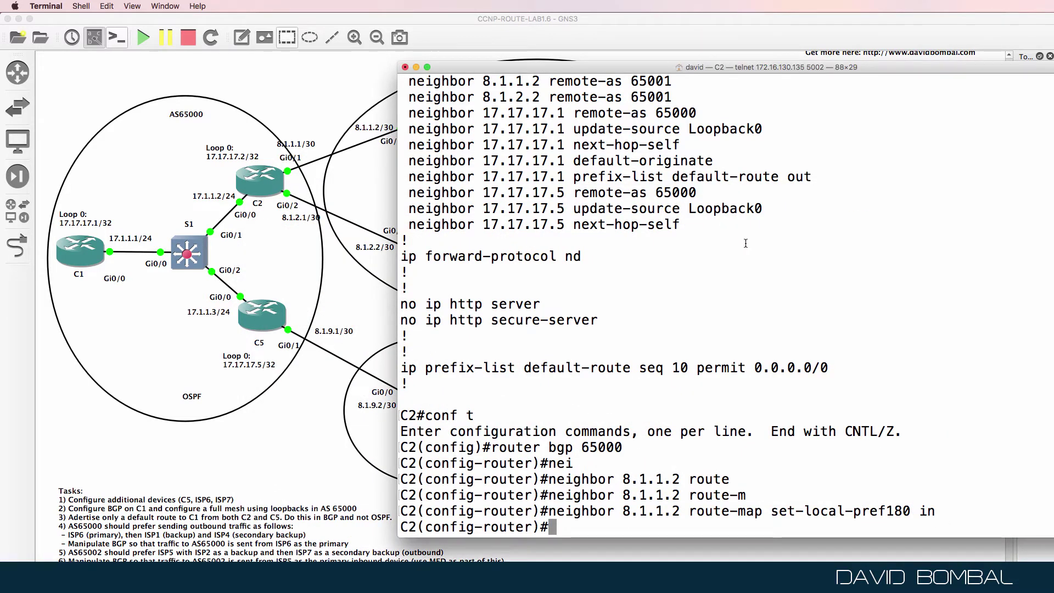
Step: Apply the route map set-local-pref150 inbound to BGP neighbor 8.1.2.2 by reusing the previous neighbor command
{"action": "key", "text": "Up"}
{"action": "key", "text": "Left"}
{"action": "key", "text": "Left"}
{"action": "key", "text": "Left"}
{"action": "key", "text": "Left"}
{"action": "key", "text": "BackSpace"}
{"action": "type", "text": "5"}
{"action": "key", "text": "Left"}
{"action": "key", "text": "Left"}
{"action": "key", "text": "Left"}
{"action": "key", "text": "Left"}
{"action": "key", "text": "Left"}
{"action": "key", "text": "Left"}
{"action": "key", "text": "Left"}
{"action": "key", "text": "Left"}
{"action": "key", "text": "Left"}
{"action": "key", "text": "Left"}
{"action": "key", "text": "Left"}
{"action": "key", "text": "Left"}
{"action": "key", "text": "Left"}
{"action": "key", "text": "Left"}
{"action": "key", "text": "Left"}
{"action": "key", "text": "Left"}
{"action": "key", "text": "Left"}
{"action": "key", "text": "Left"}
{"action": "key", "text": "Left"}
{"action": "key", "text": "Left"}
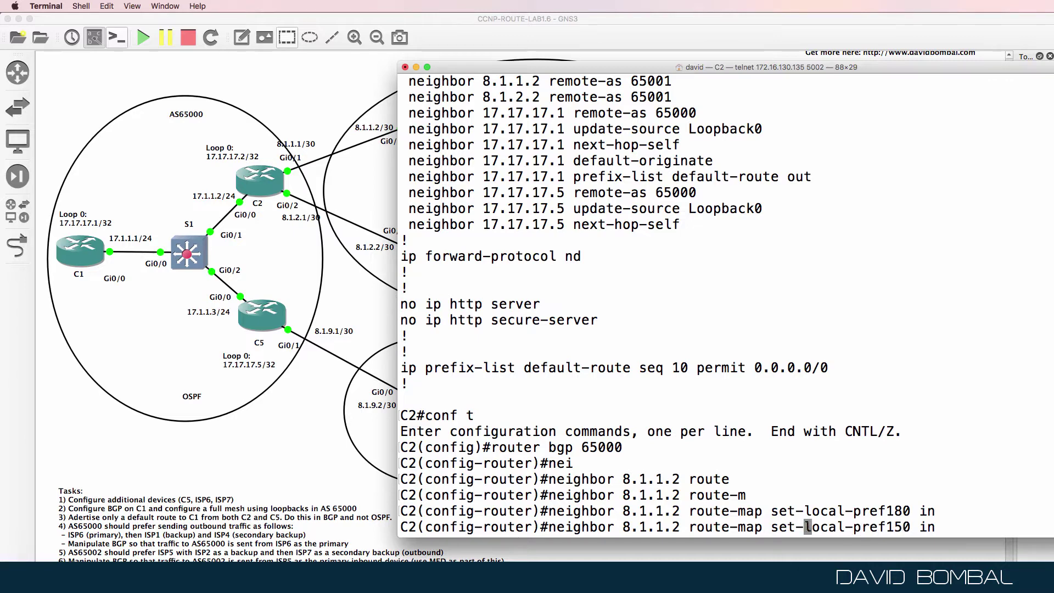
{"action": "key", "text": "Left"}
{"action": "key", "text": "Left"}
{"action": "key", "text": "Left"}
{"action": "key", "text": "Left"}
{"action": "key", "text": "Left"}
{"action": "key", "text": "BackSpace"}
{"action": "type", "text": "2"}
{"action": "key", "text": "Return"}
Step: Leave BGP configuration and create the route map set-local-pref180 on C2
{"action": "left_click_drag", "start_coordinate": [650, 75], "coordinate": [832, 73]}
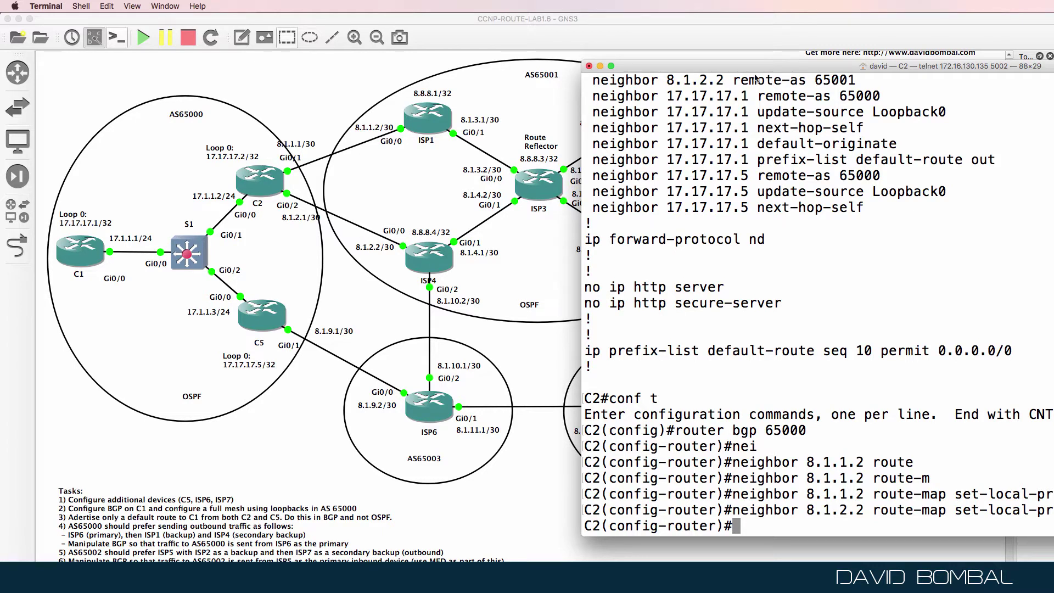
{"action": "left_click_drag", "start_coordinate": [770, 74], "coordinate": [468, 47]}
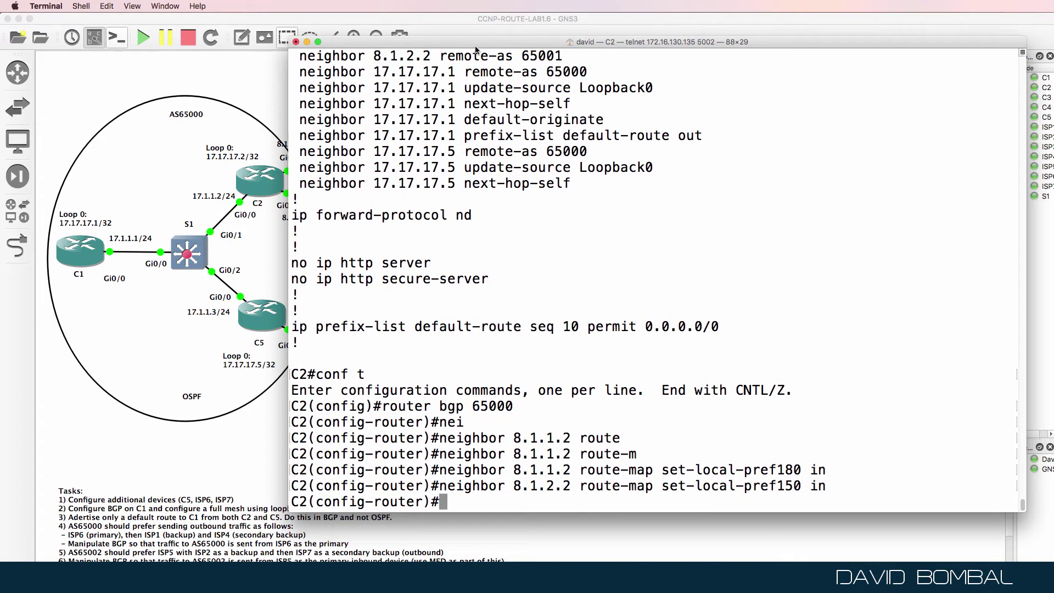
{"action": "type", "text": "exit"}
{"action": "key", "text": "Return"}
{"action": "type", "text": "route-map set-local-pref170"}
{"action": "key", "text": "BackSpace"}
{"action": "key", "text": "BackSpace"}
{"action": "type", "text": "80"}
{"action": "key", "text": "Return"}
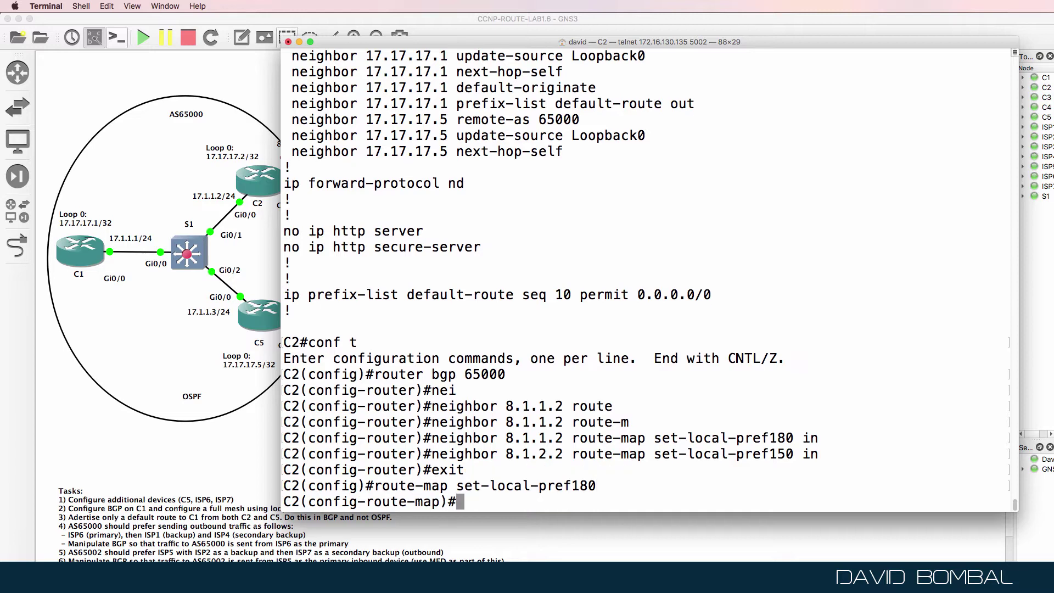
Step: Set the local preference to 1880 in route map set-local-pref180 and exit the route map
{"action": "type", "text": "set loca"}
{"action": "key", "text": "Tab"}
{"action": "type", "text": "1880"}
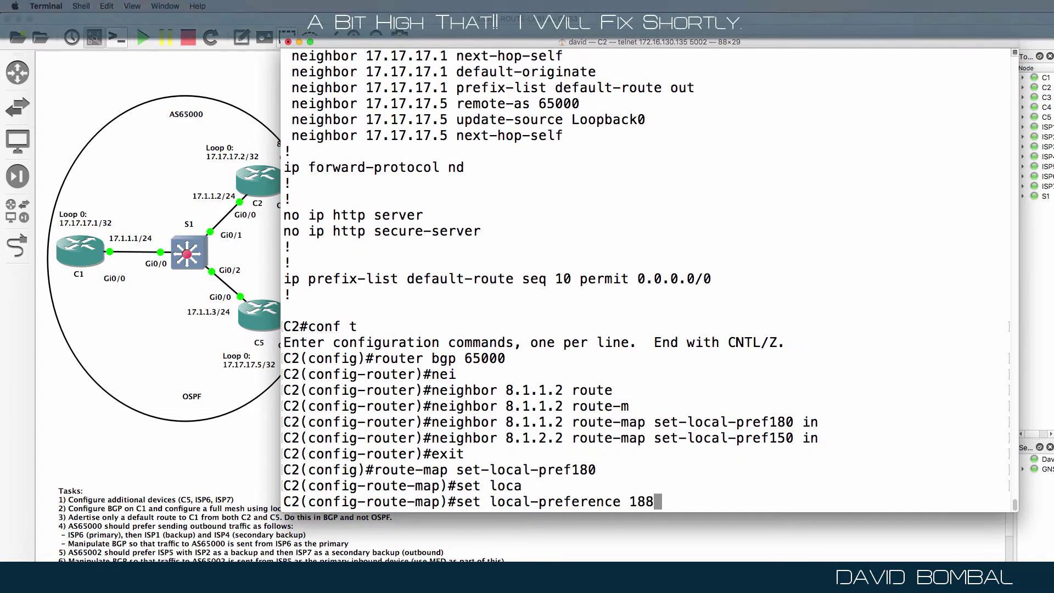
{"action": "key", "text": "Return"}
{"action": "type", "text": "exit"}
{"action": "key", "text": "Return"}
{"action": "key", "text": "Return"}
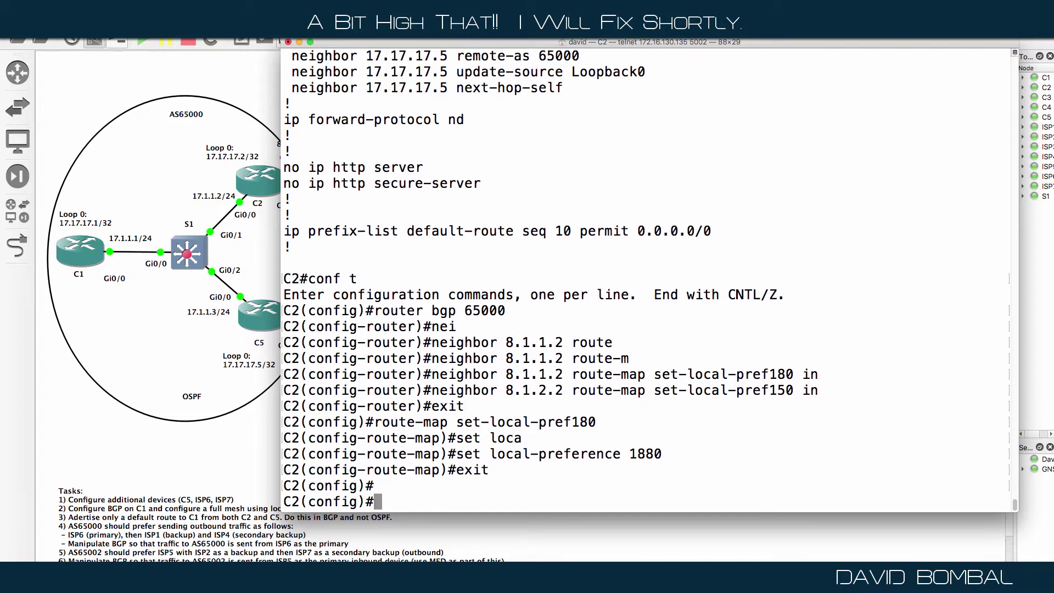
Step: Create the route map set-local-pref150 on C2
{"action": "key", "text": "Up"}
{"action": "key", "text": "Down"}
{"action": "type", "text": "route-map set-loca"}
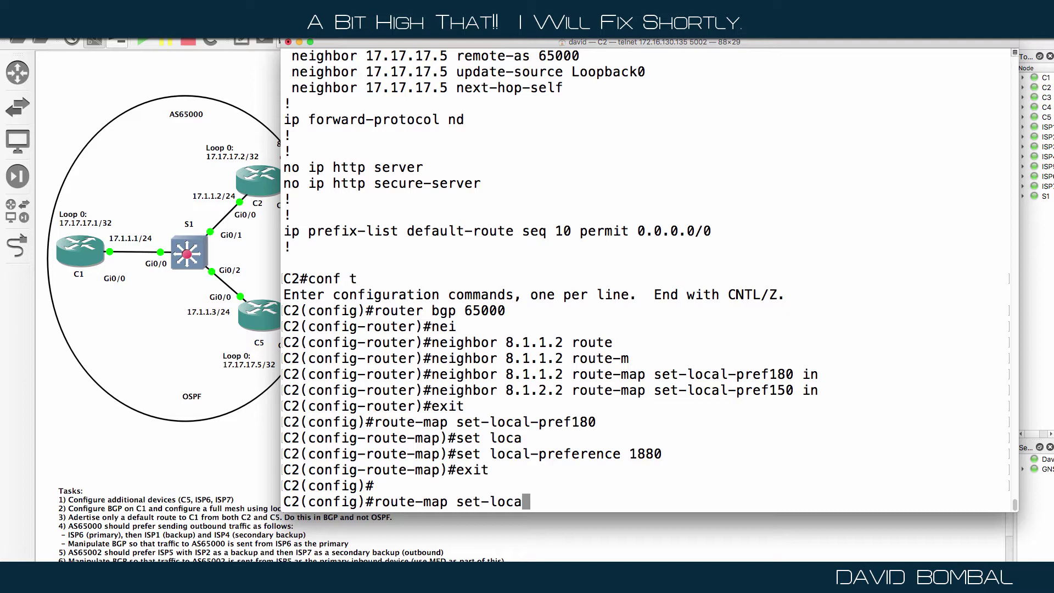
{"action": "type", "text": "l-pref150"}
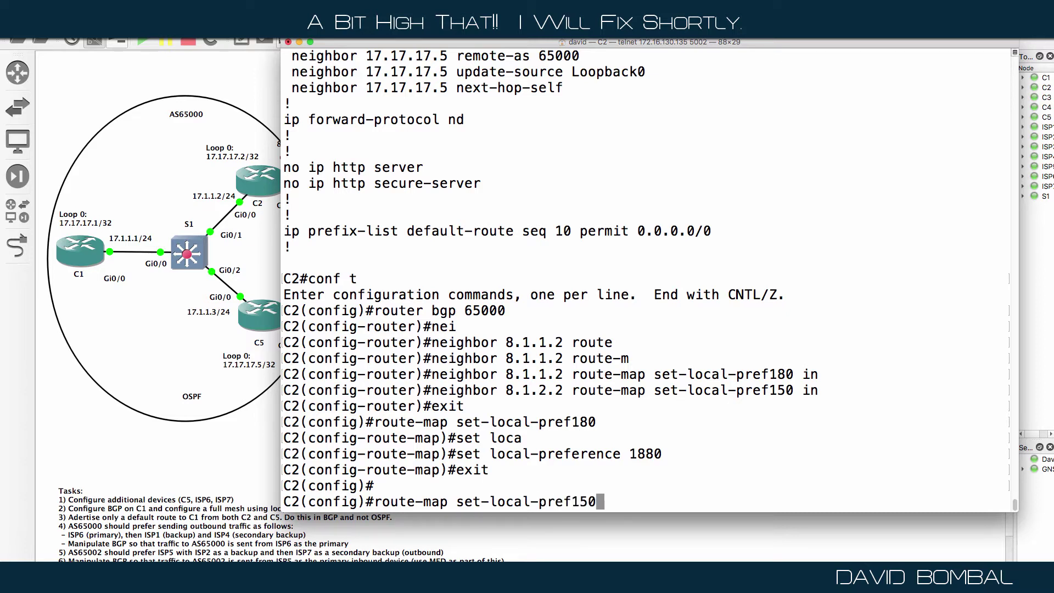
{"action": "key", "text": "Return"}
Step: Set the local preference to 150 in route map set-local-pref150 and exit the route map
{"action": "key", "text": "Up"}
{"action": "key", "text": "Up"}
{"action": "key", "text": "Up"}
{"action": "key", "text": "BackSpace"}
{"action": "key", "text": "BackSpace"}
{"action": "key", "text": "BackSpace"}
{"action": "type", "text": "50"}
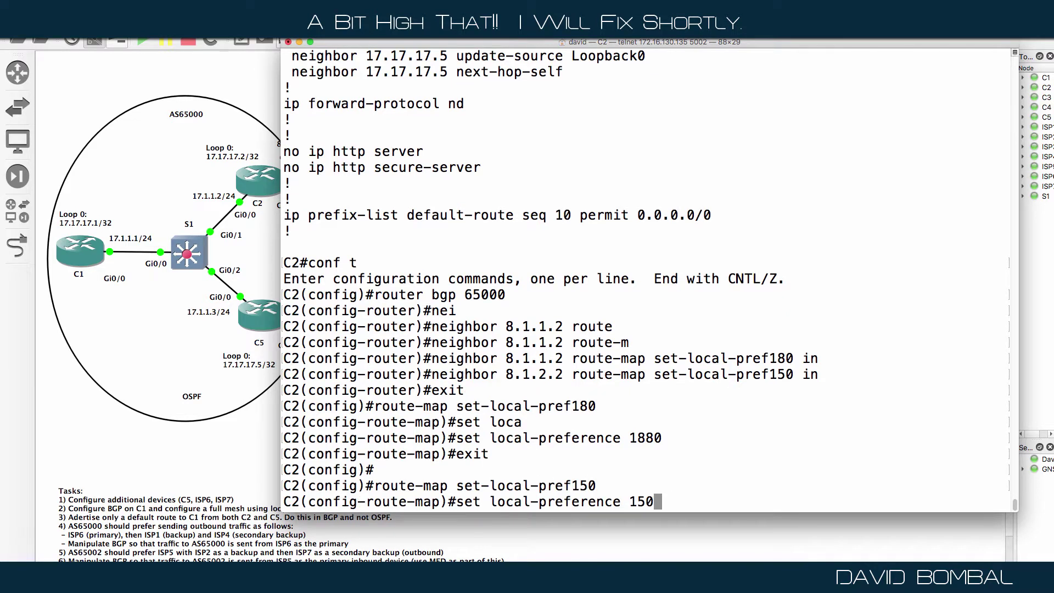
{"action": "key", "text": "Return"}
{"action": "left_click_drag", "start_coordinate": [662, 422], "coordinate": [505, 422]}
{"action": "type", "text": "exit"}
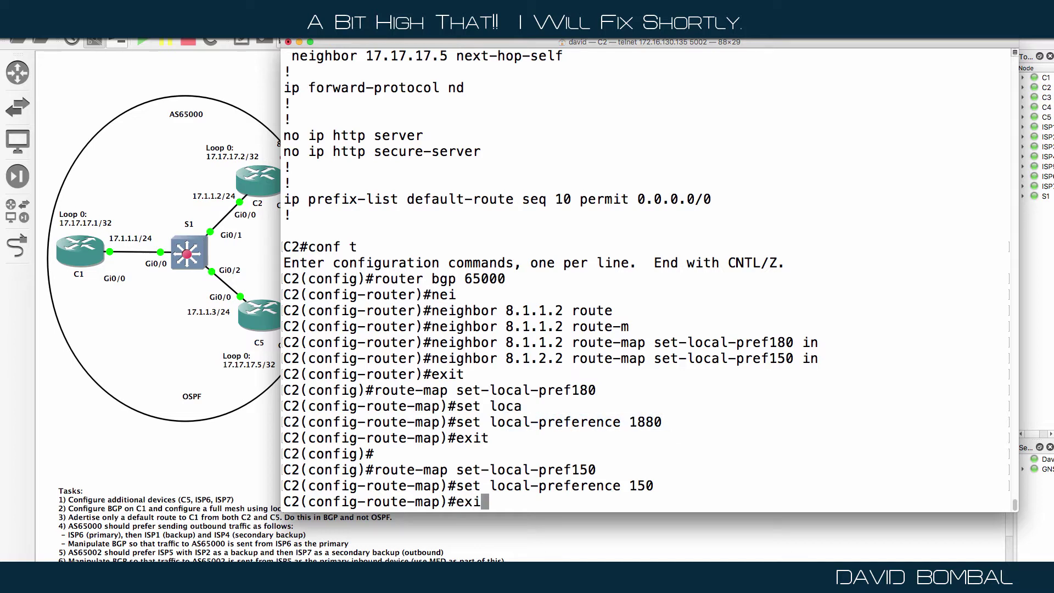
{"action": "key", "text": "Return"}
Step: Set the local preference to 180 in route map set-local-pref180 and end configuration mode
{"action": "key", "text": "Up"}
{"action": "key", "text": "Up"}
{"action": "key", "text": "Up"}
{"action": "key", "text": "BackSpace"}
{"action": "key", "text": "BackSpace"}
{"action": "type", "text": "80"}
{"action": "key", "text": "Return"}
{"action": "key", "text": "Up"}
{"action": "key", "text": "BackSpace"}
{"action": "key", "text": "BackSpace"}
{"action": "type", "text": "80"}
{"action": "key", "text": "Return"}
{"action": "type", "text": "end"}
{"action": "key", "text": "Return"}
{"action": "key", "text": "Return"}
Step: Show C2's running configuration, filtered from the BGP section down through the route maps
{"action": "type", "text": "sh run"}
{"action": "key", "text": "Return"}
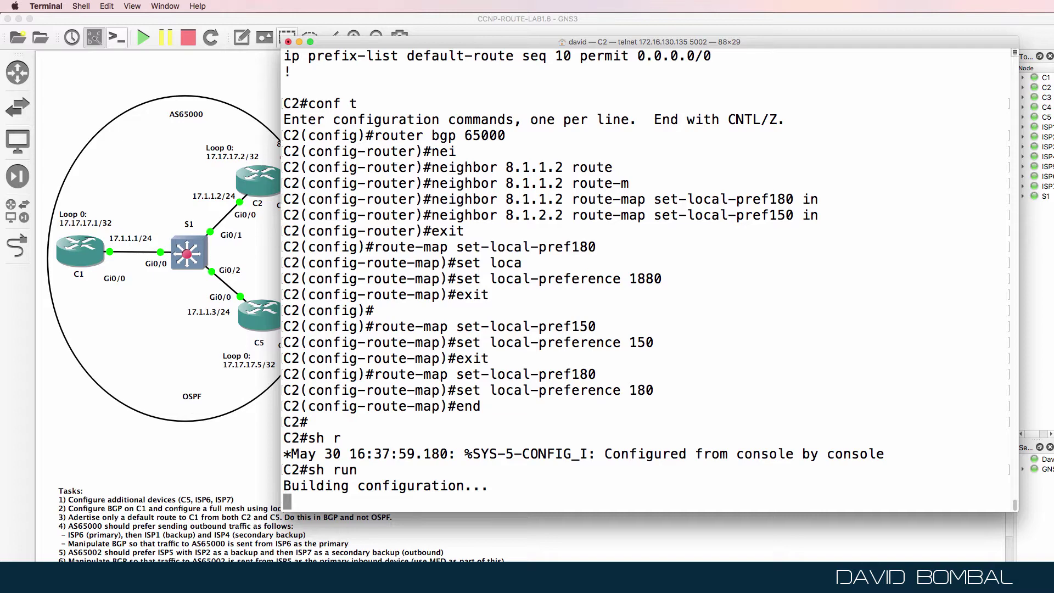
{"action": "type", "text": "/bgp"}
{"action": "key", "text": "Return"}
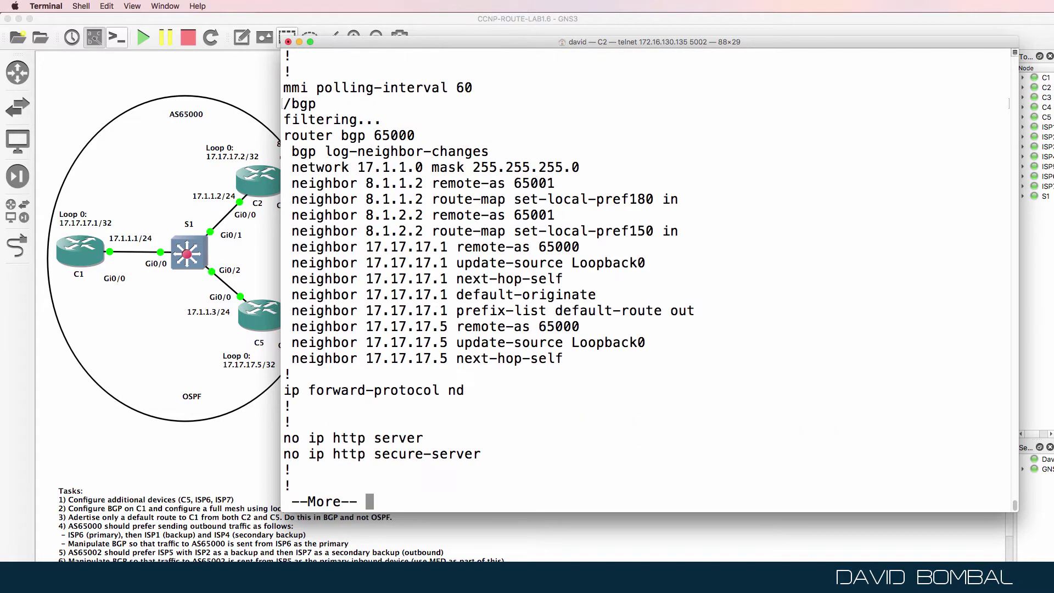
{"action": "key", "text": "Return"}
{"action": "key", "text": "Return"}
{"action": "key", "text": "Return"}
{"action": "key", "text": "Return"}
{"action": "key", "text": "Return"}
{"action": "key", "text": "Return"}
{"action": "key", "text": "Return"}
{"action": "key", "text": "Return"}
{"action": "key", "text": "Return"}
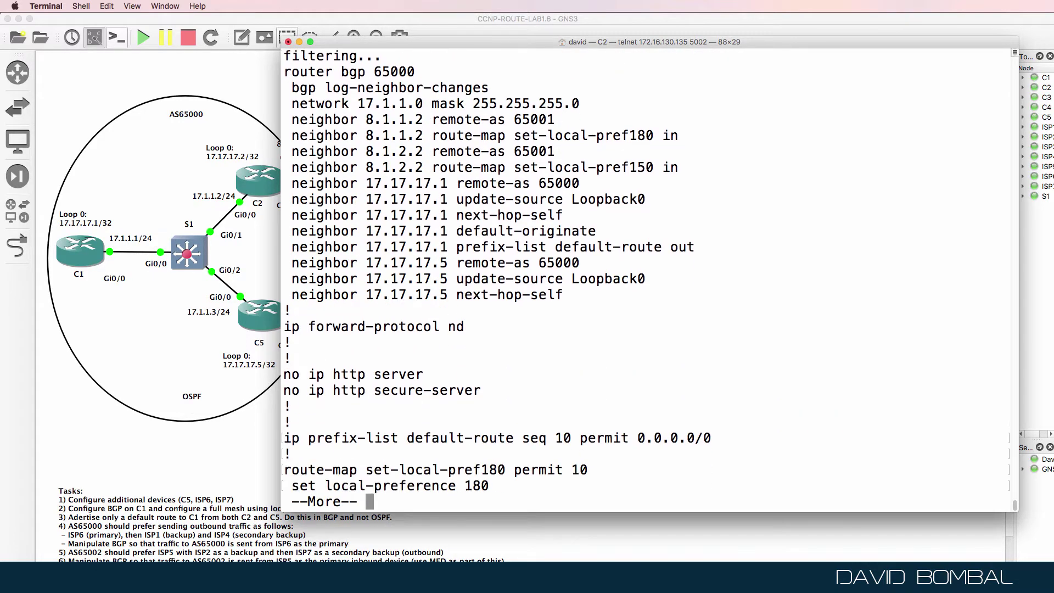
{"action": "key", "text": "Return"}
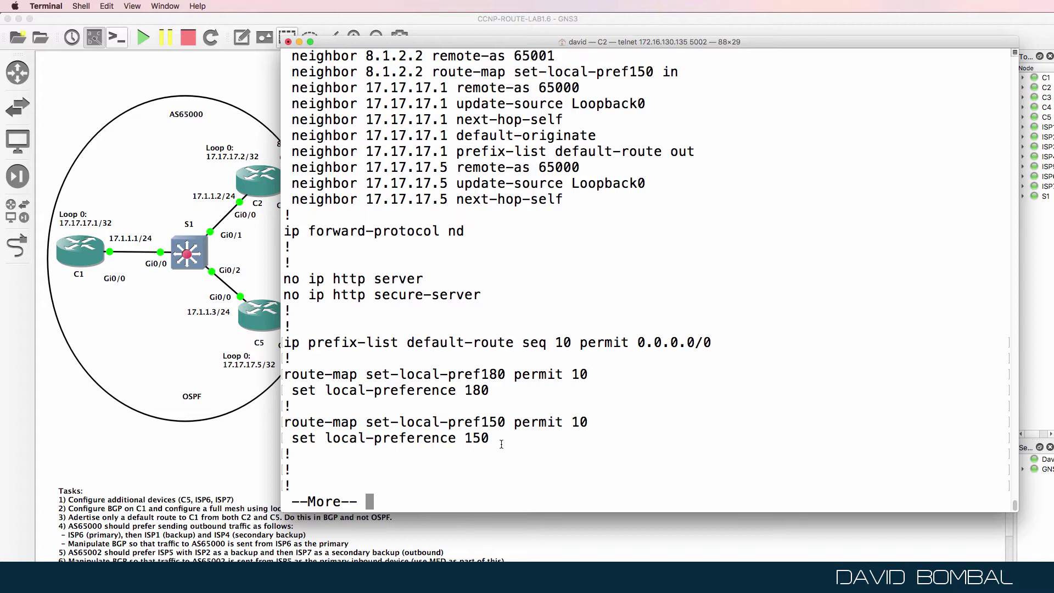
Step: Compare the two local-preference route maps with the inbound neighbor statements that reference them
{"action": "left_click_drag", "start_coordinate": [502, 443], "coordinate": [272, 365]}
{"action": "left_click_drag", "start_coordinate": [598, 379], "coordinate": [256, 363]}
{"action": "scroll", "coordinate": [543, 364], "scroll_direction": "up", "scroll_amount": 4}
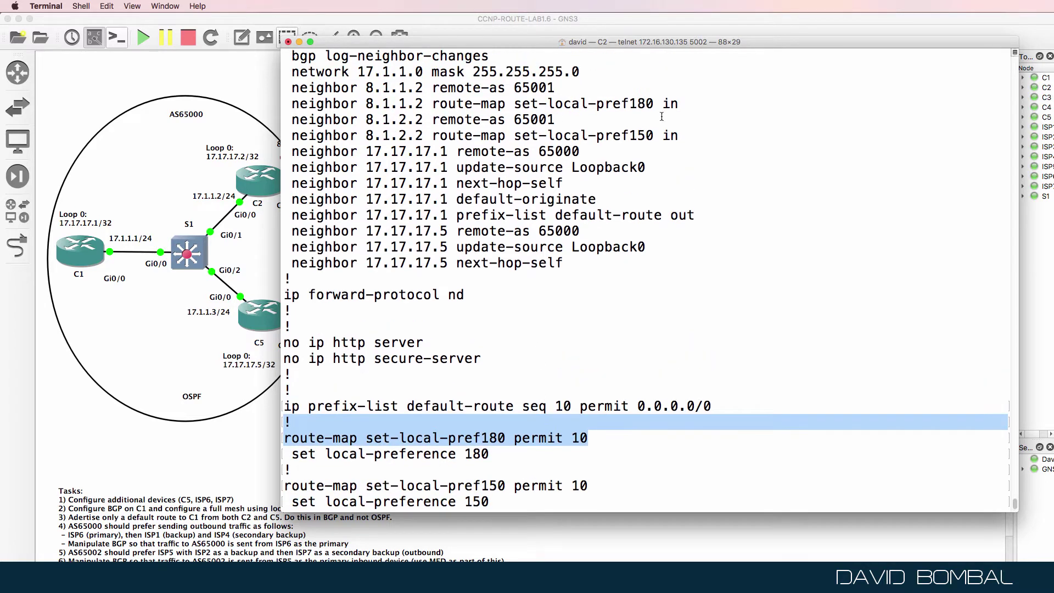
{"action": "left_click_drag", "start_coordinate": [704, 106], "coordinate": [287, 104]}
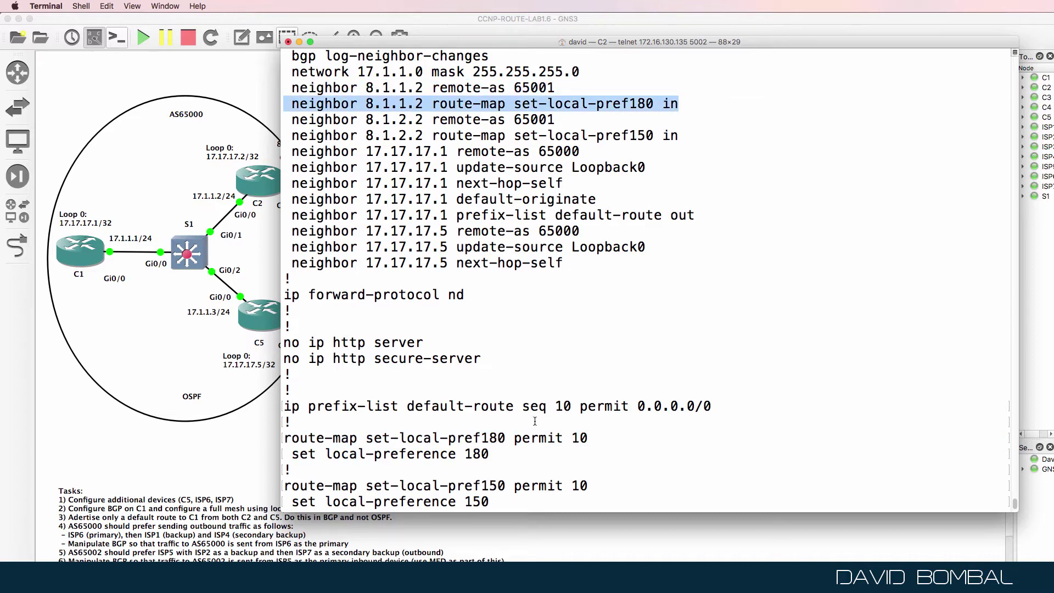
{"action": "left_click_drag", "start_coordinate": [597, 491], "coordinate": [264, 471]}
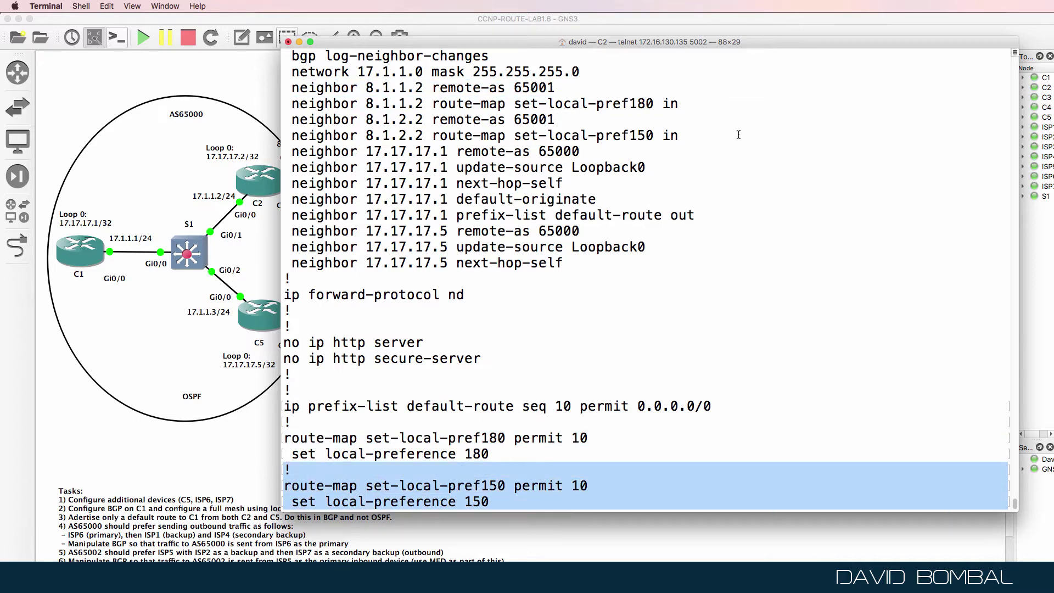
{"action": "left_click_drag", "start_coordinate": [743, 132], "coordinate": [141, 147]}
Step: Display C2's BGP table and check the local preference of routes from 8.1.2.2 and 8.1.1.2
{"action": "type", "text": "sh ip bgp"}
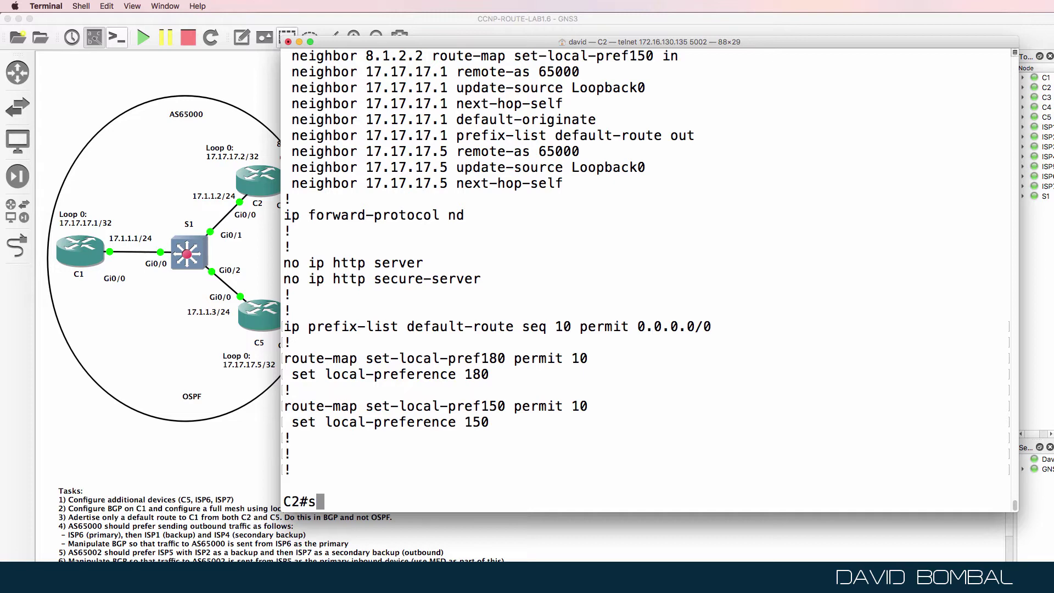
{"action": "key", "text": "Return"}
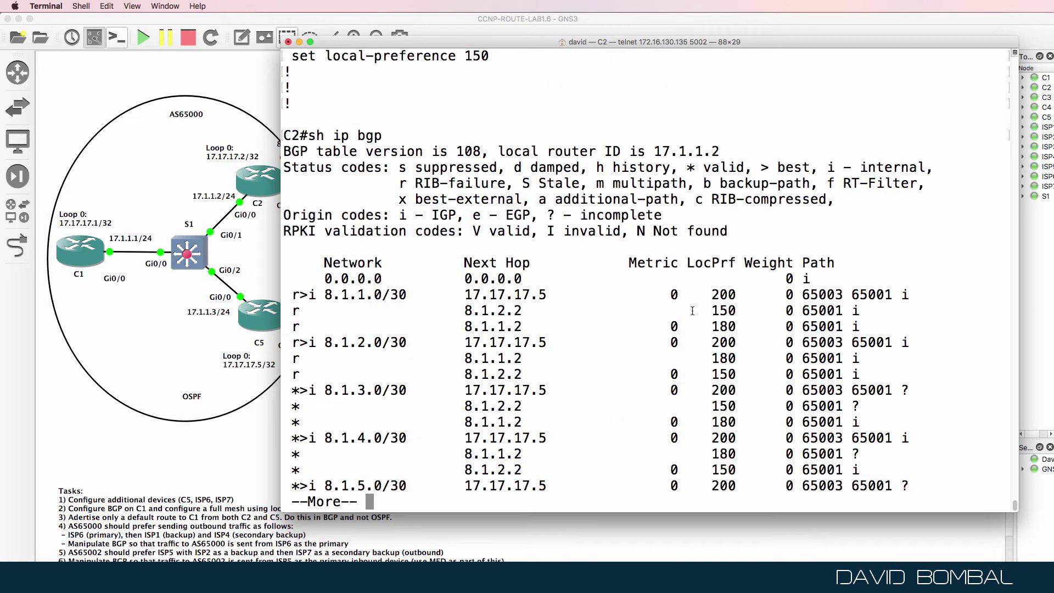
{"action": "left_click_drag", "start_coordinate": [692, 311], "coordinate": [768, 313]}
{"action": "left_click_drag", "start_coordinate": [704, 328], "coordinate": [750, 330]}
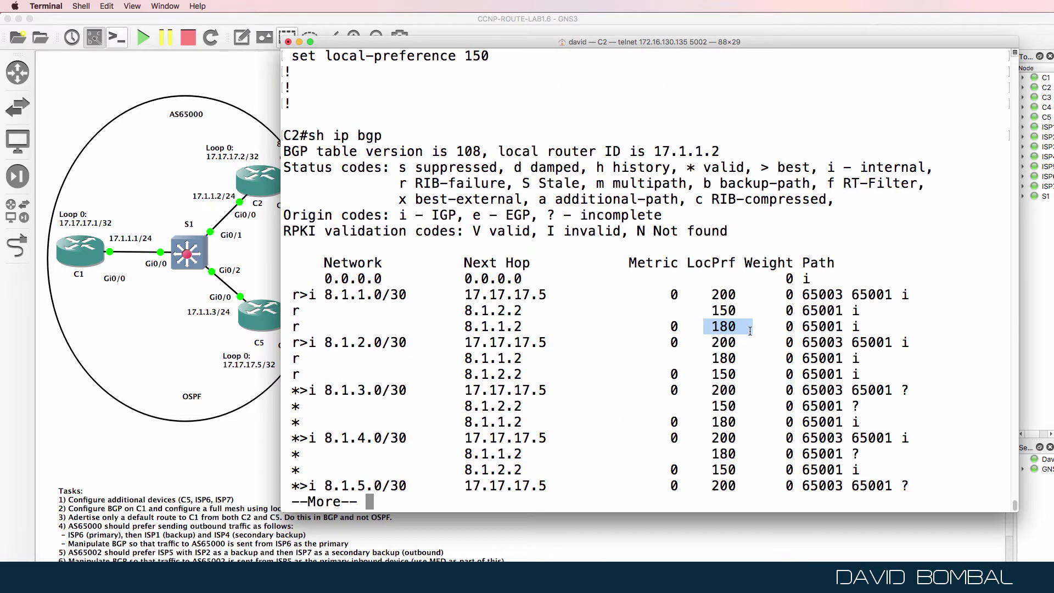
{"action": "left_click_drag", "start_coordinate": [699, 374], "coordinate": [718, 357]}
Step: Display C2's BGP table again and page through it to examine the 17.1.2.0/30 route
{"action": "key", "text": "space"}
{"action": "type", "text": "sh ip bgp"}
{"action": "key", "text": "Return"}
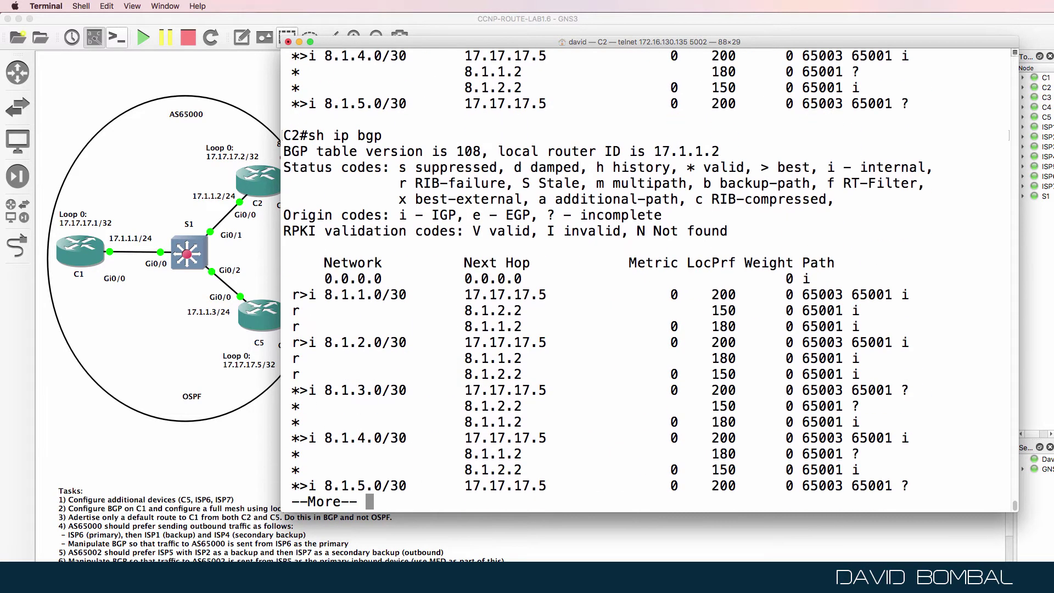
{"action": "key", "text": "space"}
{"action": "key", "text": "space"}
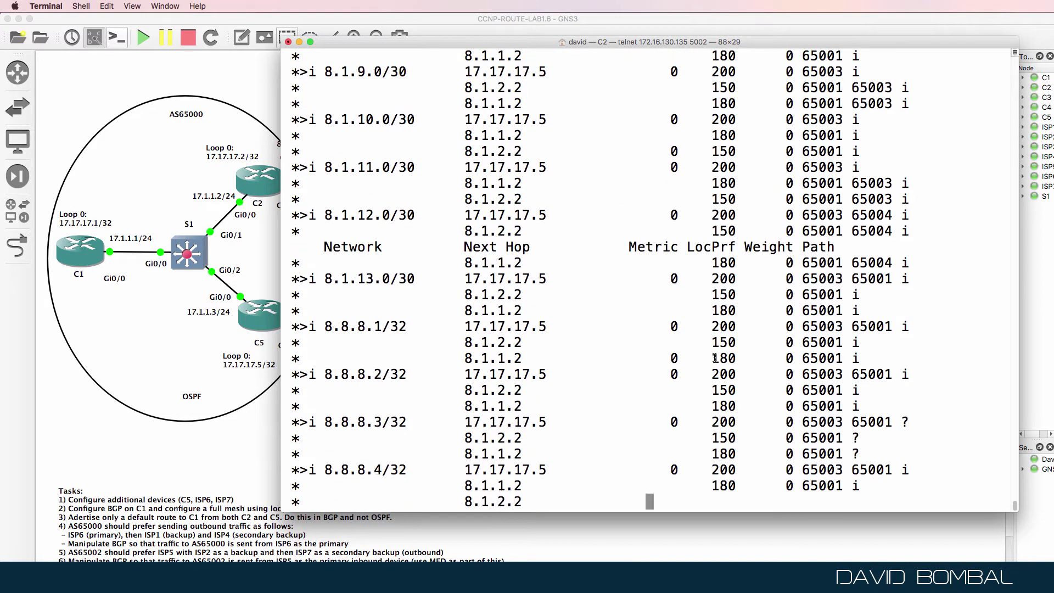
{"action": "key", "text": "space"}
{"action": "left_click_drag", "start_coordinate": [317, 434], "coordinate": [972, 442]}
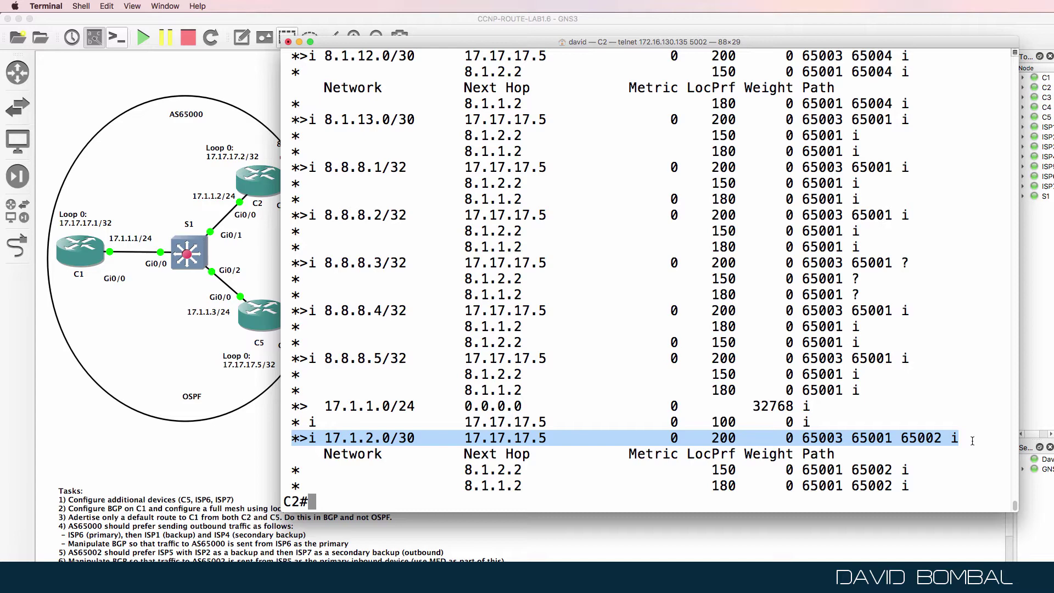
Step: Compare the 8.1.1.2 and 8.1.2.2 paths for 17.1.2.0/30 with the links in the topology diagram
{"action": "left_click_drag", "start_coordinate": [396, 482], "coordinate": [884, 485]}
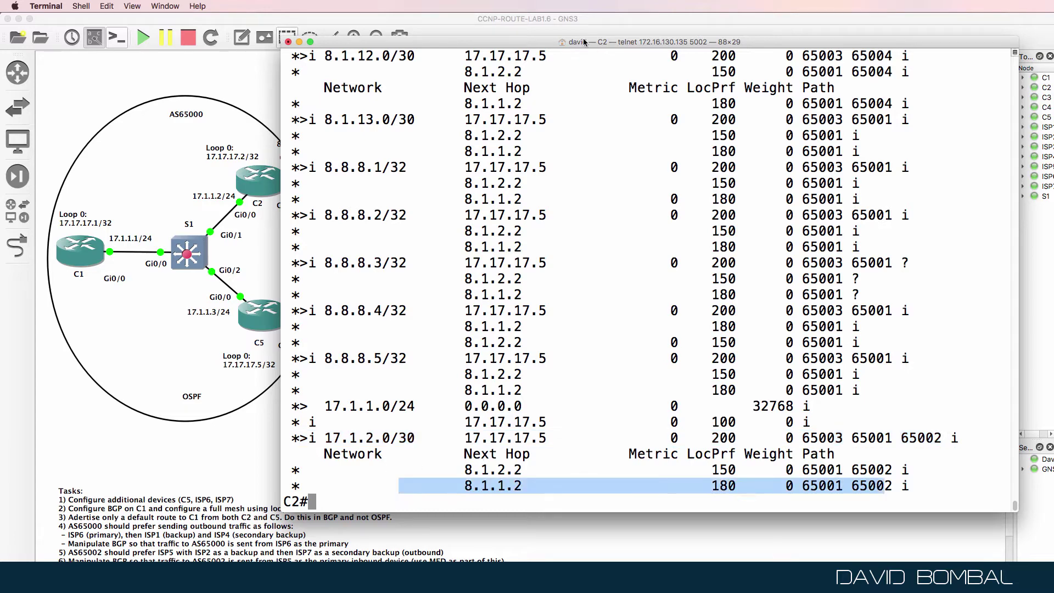
{"action": "left_click_drag", "start_coordinate": [548, 44], "coordinate": [736, 37]}
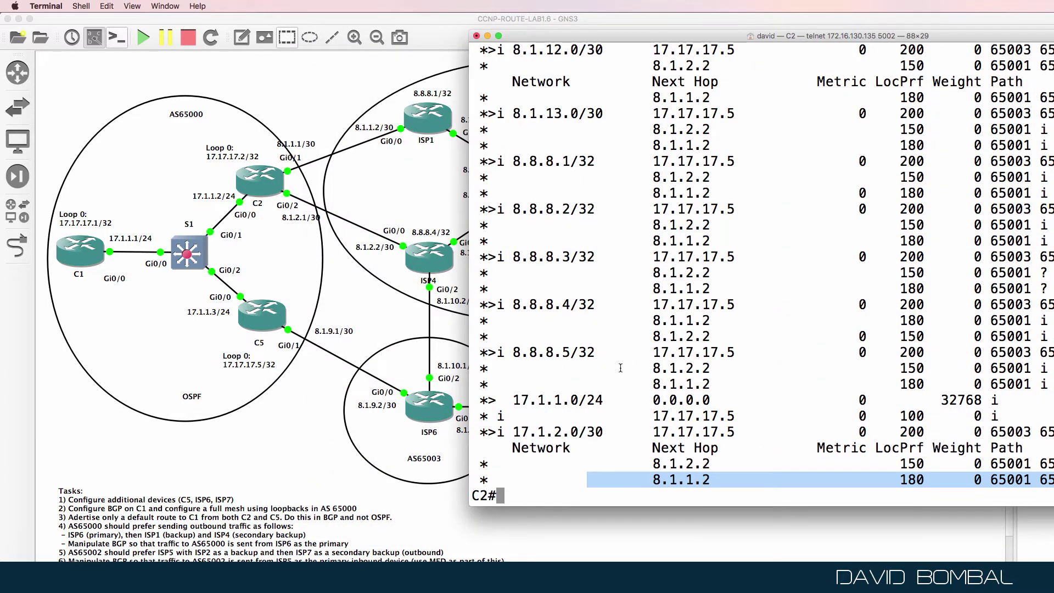
{"action": "left_click_drag", "start_coordinate": [646, 464], "coordinate": [1051, 464]}
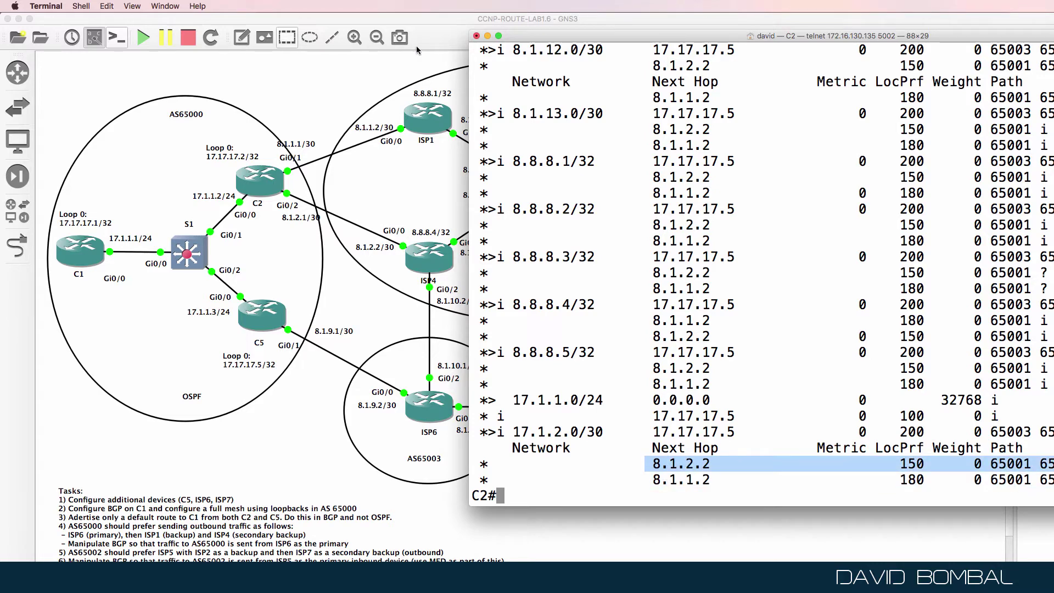
{"action": "left_click_drag", "start_coordinate": [578, 38], "coordinate": [414, 233]}
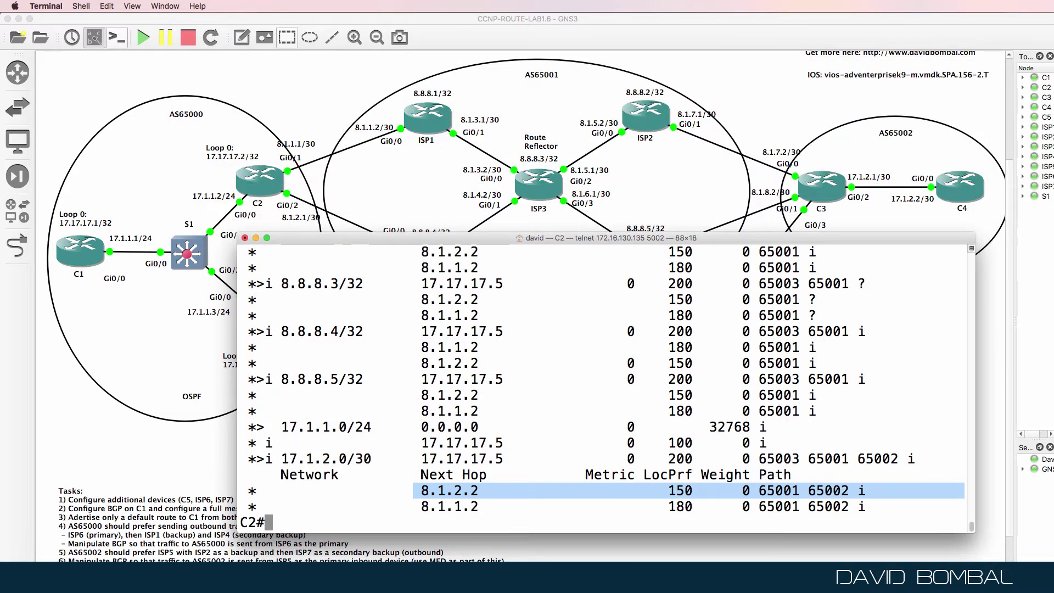
Step: Run a traceroute from C2 to 17.1.2.2 and check its first hop against the topology
{"action": "type", "text": "tr"}
{"action": "key", "text": "Tab"}
{"action": "type", "text": "17.1.2.2"}
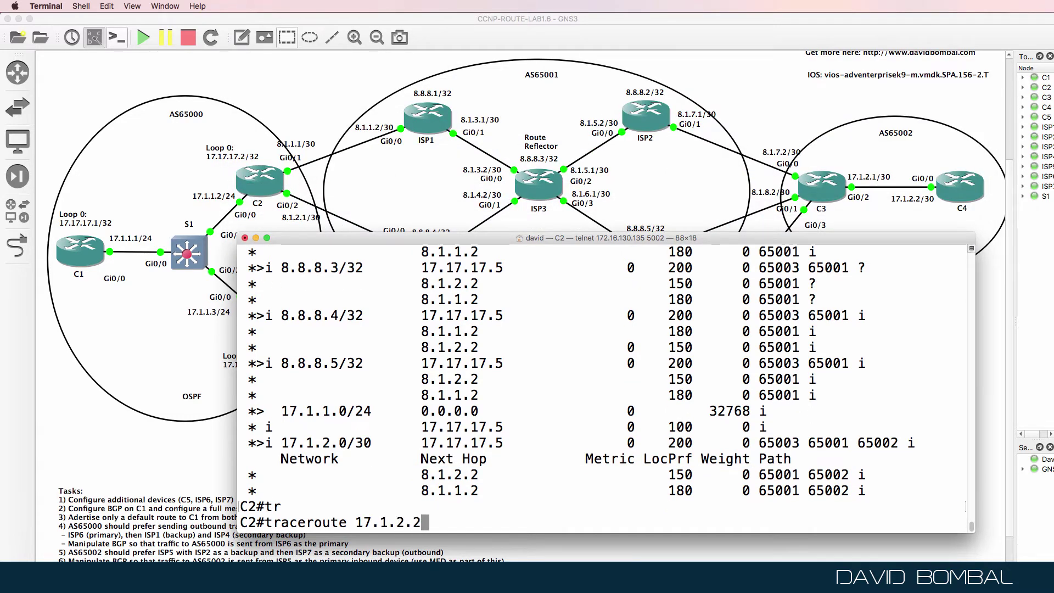
{"action": "key", "text": "Return"}
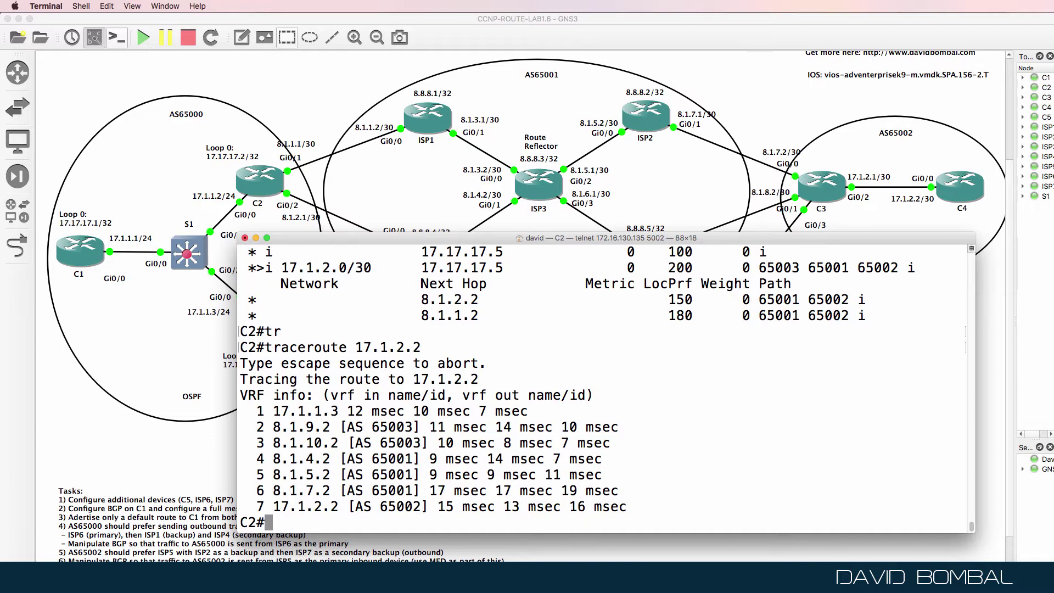
{"action": "left_click_drag", "start_coordinate": [273, 408], "coordinate": [640, 412]}
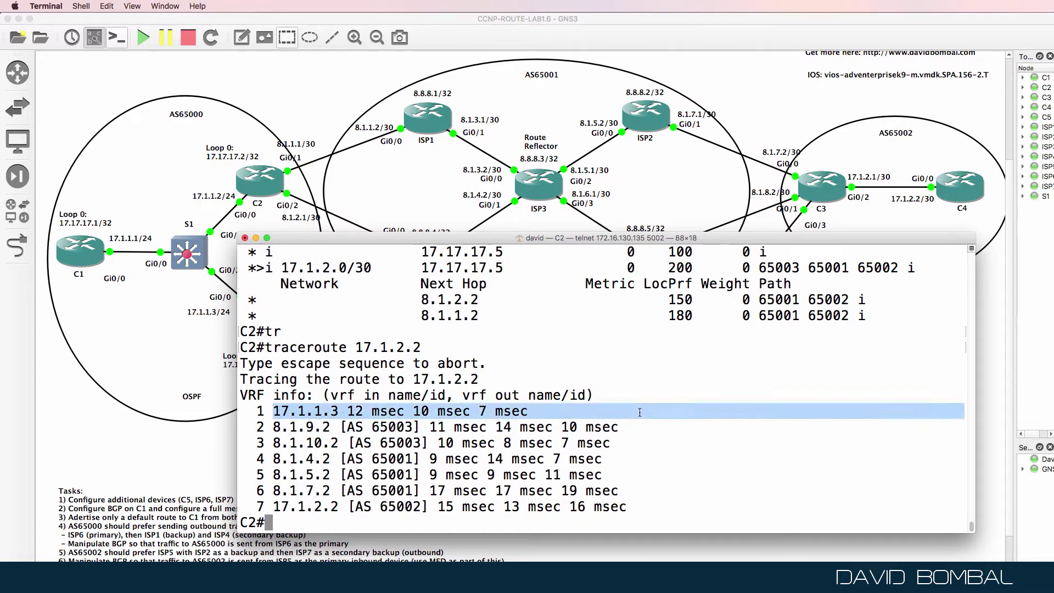
{"action": "left_click_drag", "start_coordinate": [468, 240], "coordinate": [614, 239]}
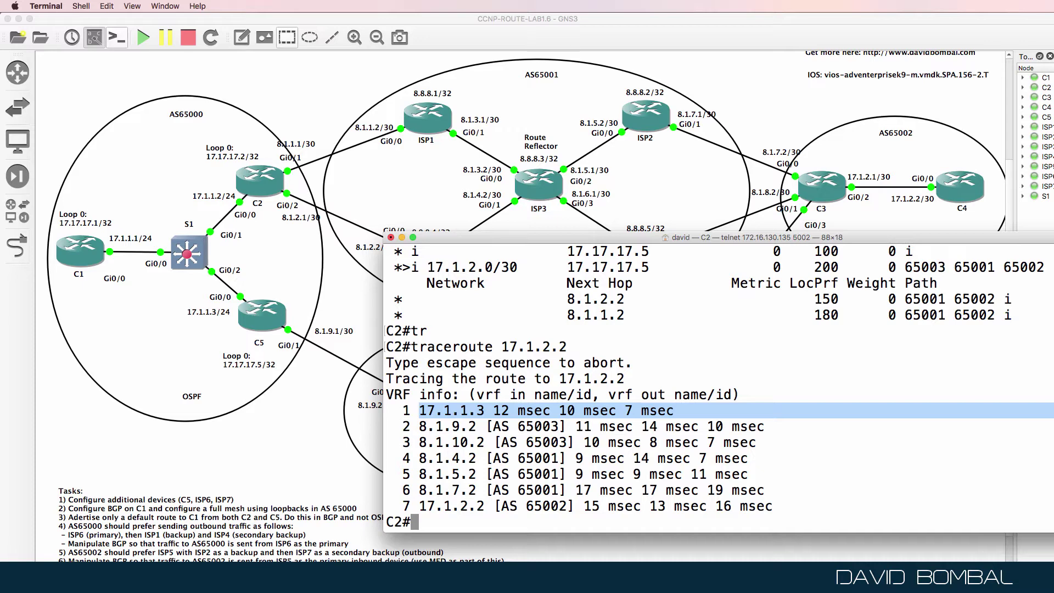
Step: Switch to C5's console and enter BGP router configuration mode for AS 65000
{"action": "right_click", "coordinate": [337, 581]}
{"action": "left_click", "coordinate": [298, 539]}
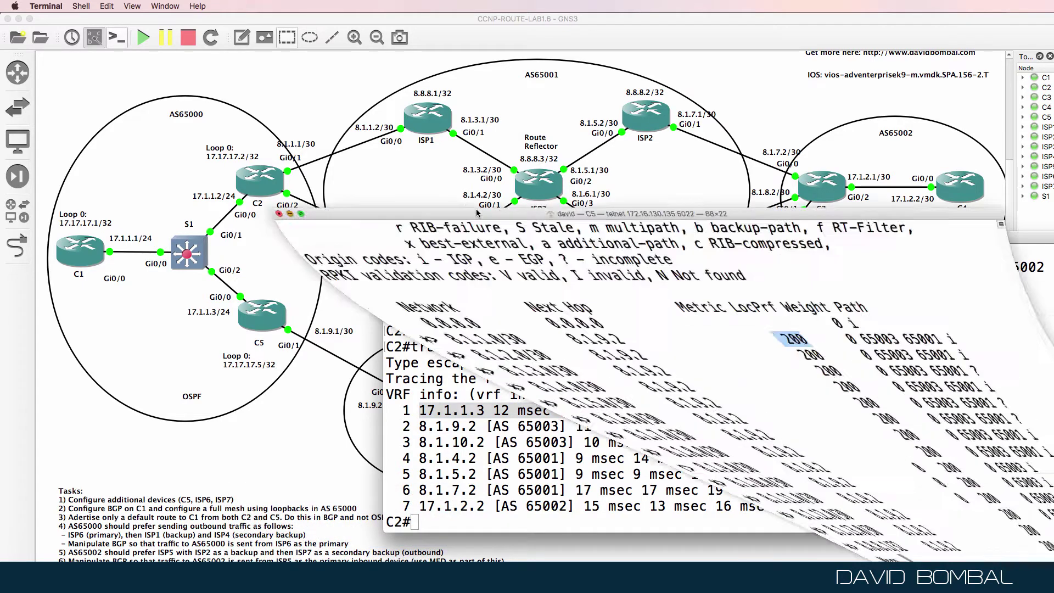
{"action": "type", "text": "conf t"}
{"action": "key", "text": "Return"}
{"action": "type", "text": "routerbb"}
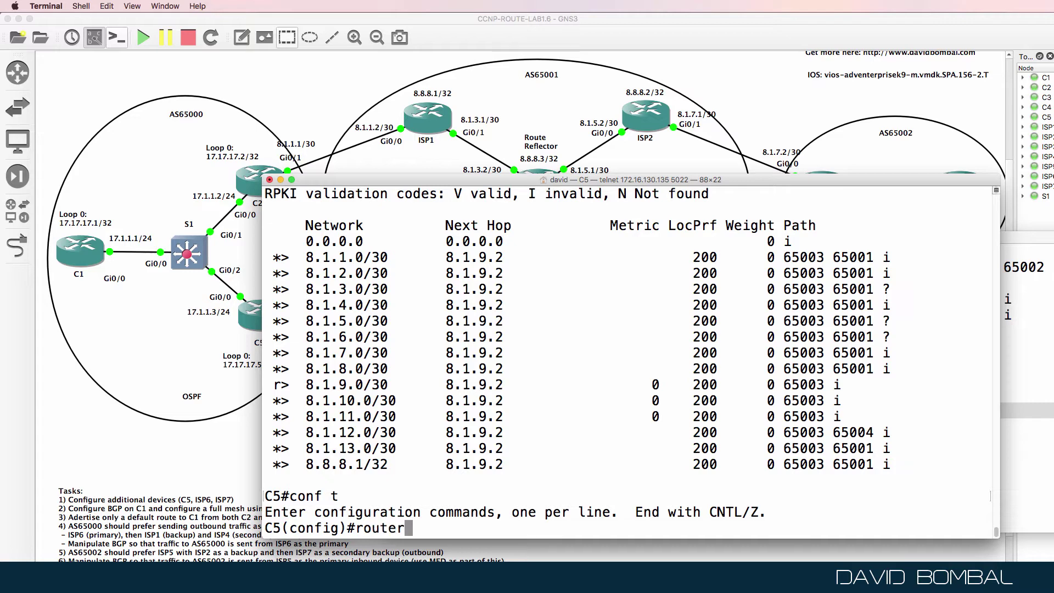
{"action": "key", "text": "BackSpace"}
{"action": "key", "text": "BackSpace"}
{"action": "type", "text": "bgp 6500"}
{"action": "key", "text": "Return"}
{"action": "key", "text": "Up"}
{"action": "type", "text": "0"}
{"action": "key", "text": "Return"}
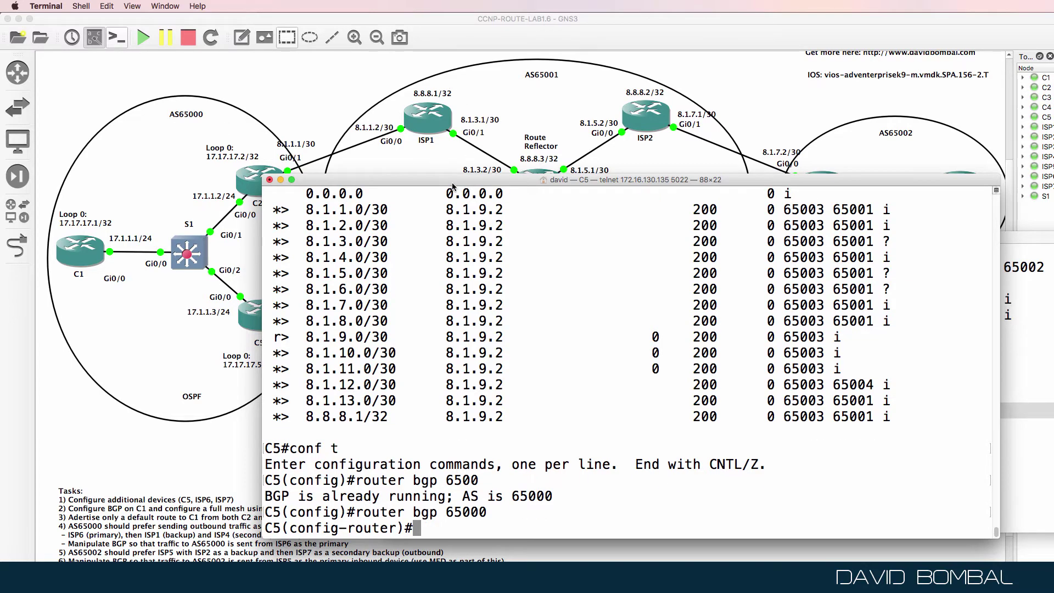
Step: Shut down C5's BGP neighbor 8.1.9.2 to test the failover away from ISP6
{"action": "left_click_drag", "start_coordinate": [453, 187], "coordinate": [651, 103]}
{"action": "type", "text": "nei"}
{"action": "key", "text": "Tab"}
{"action": "type", "text": "8.1.9.2 shut"}
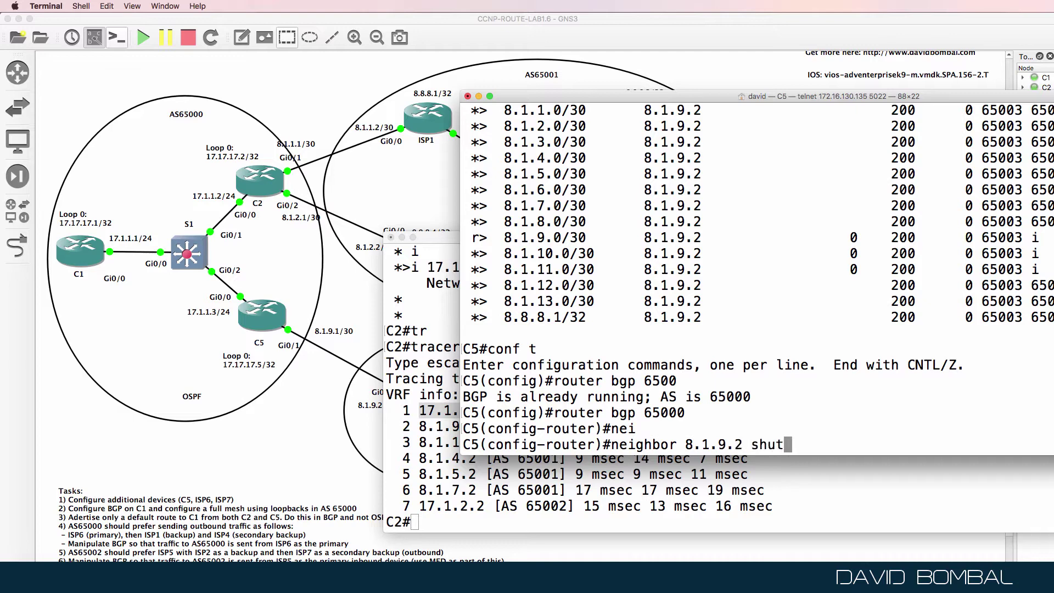
{"action": "key", "text": "Return"}
Step: Return to C2's console, repeat the traceroute to 17.1.2.2 and examine the first hop
{"action": "key", "text": "super+grave"}
{"action": "key", "text": "super+Tab"}
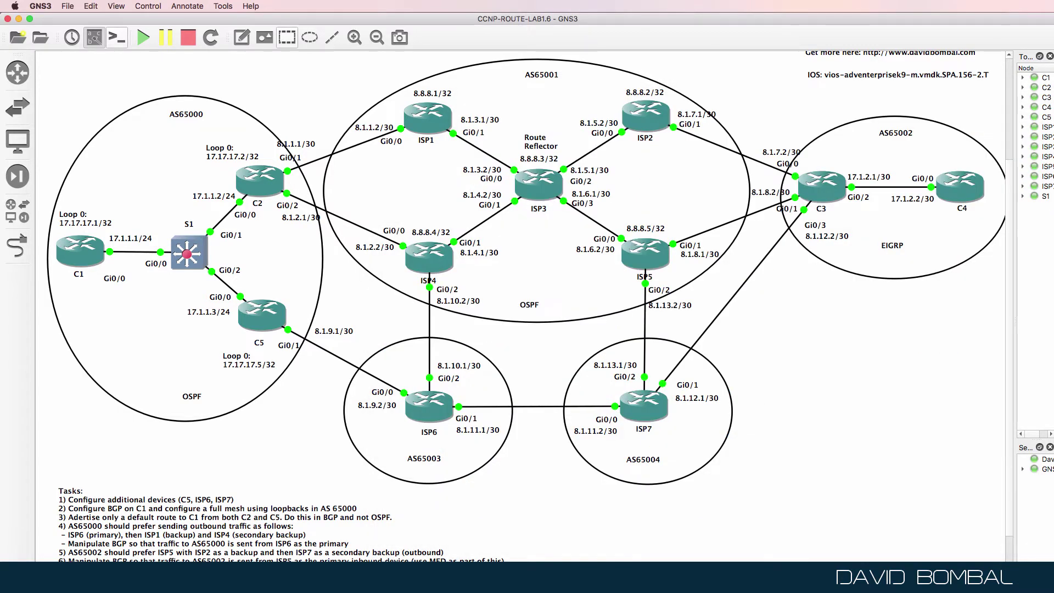
{"action": "right_click", "coordinate": [341, 583]}
{"action": "left_click", "coordinate": [321, 505]}
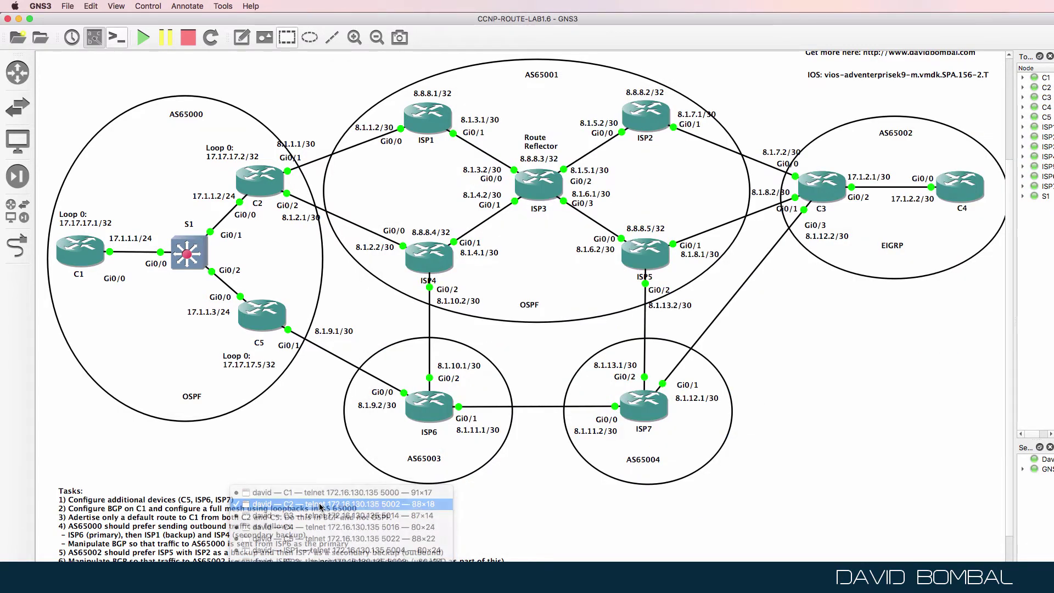
{"action": "key", "text": "Return"}
{"action": "left_click_drag", "start_coordinate": [414, 443], "coordinate": [758, 449]}
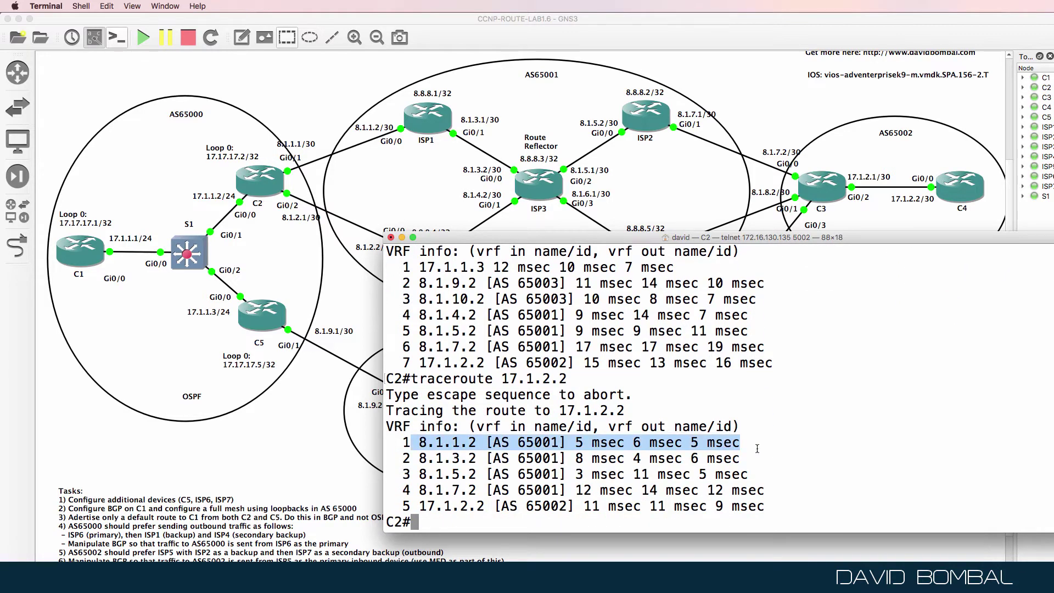
Step: Enter BGP router configuration mode for AS 65000 on C2
{"action": "type", "text": "conf t"}
{"action": "key", "text": "Return"}
{"action": "type", "text": "troute"}
{"action": "key", "text": "BackSpace"}
{"action": "key", "text": "BackSpace"}
{"action": "key", "text": "BackSpace"}
{"action": "key", "text": "BackSpace"}
{"action": "key", "text": "BackSpace"}
{"action": "key", "text": "BackSpace"}
{"action": "type", "text": "route"}
{"action": "key", "text": "BackSpace"}
{"action": "type", "text": "r bgp "}
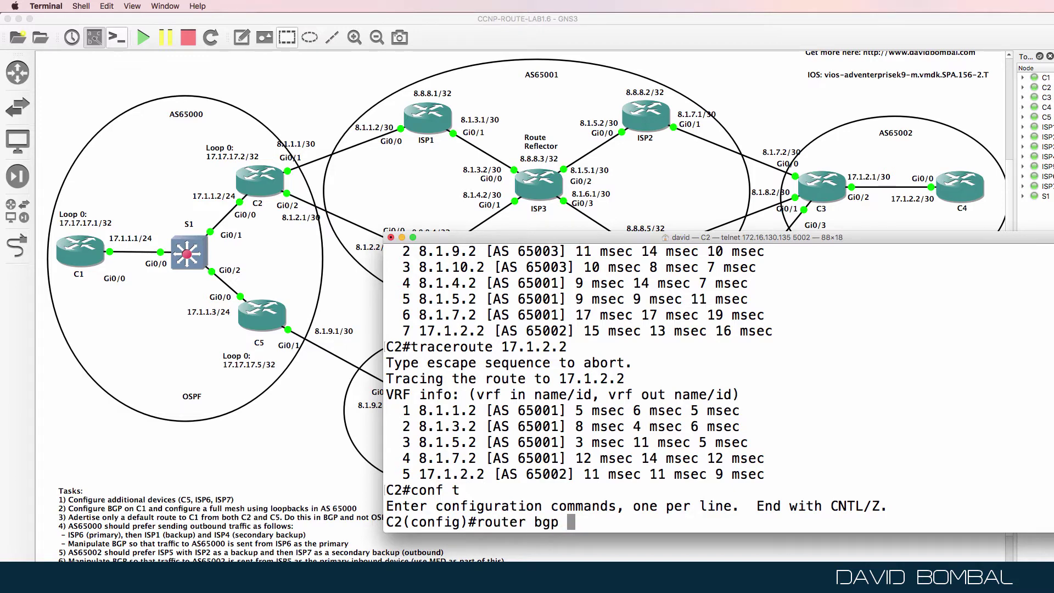
{"action": "type", "text": "65000"}
{"action": "key", "text": "Return"}
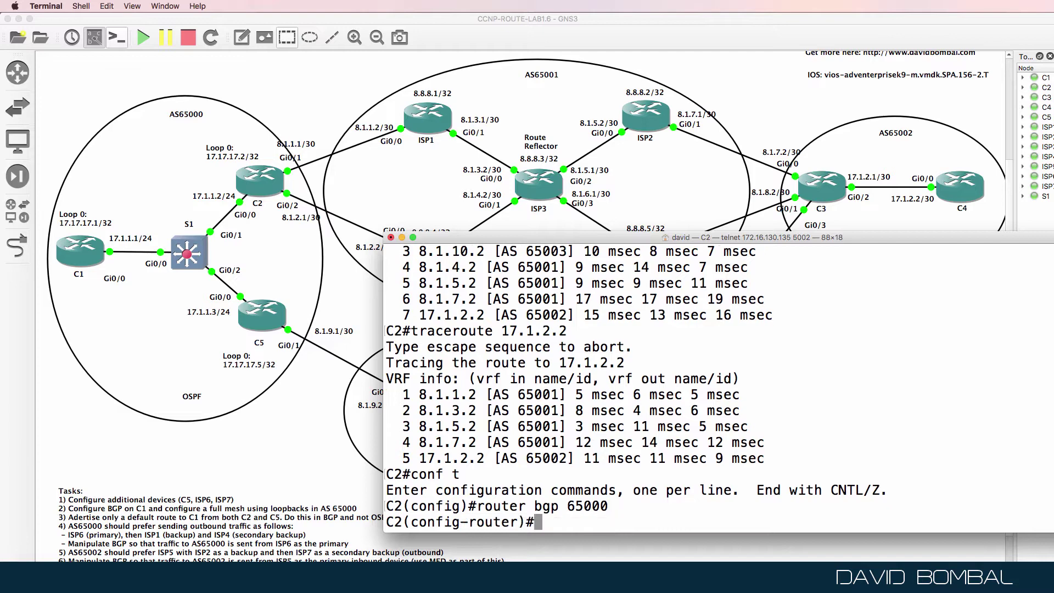
Step: Shut down C2's BGP neighbor 8.1.1.2 and leave configuration mode
{"action": "type", "text": "nei"}
{"action": "key", "text": "Tab"}
{"action": "type", "text": "8.1.1.2 shut"}
{"action": "key", "text": "Return"}
{"action": "type", "text": "end"}
{"action": "key", "text": "Return"}
Step: Trace the route from C2 to 17.1.2.2 with ISP1's session shut down and examine the first hop
{"action": "type", "text": "traceroute 17.1.2.2"}
{"action": "key", "text": "Return"}
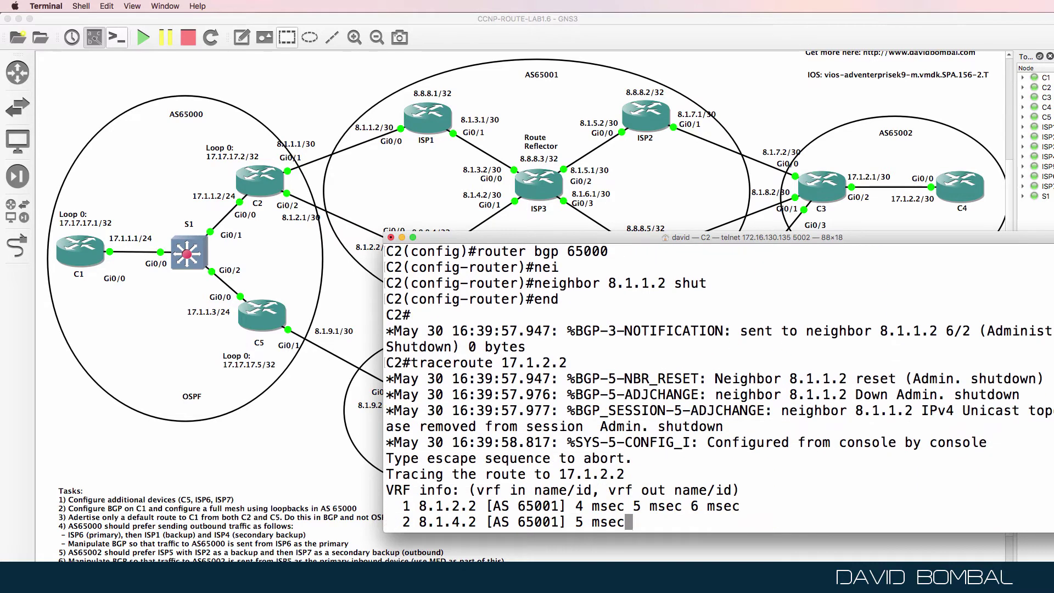
{"action": "left_click_drag", "start_coordinate": [404, 442], "coordinate": [790, 459]}
{"action": "triple_click", "coordinate": [791, 437]}
{"action": "left_click_drag", "start_coordinate": [511, 239], "coordinate": [518, 235]}
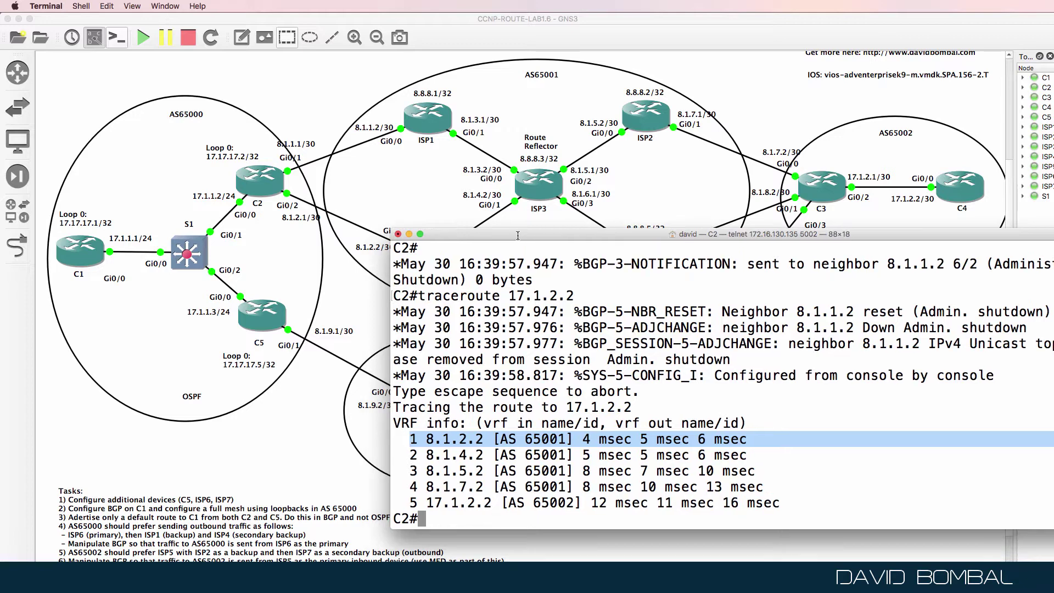
Step: Re-enable neighbor 8.1.1.2 under BGP 65000 on C2 and leave configuration mode
{"action": "type", "text": "conf t"}
{"action": "key", "text": "Return"}
{"action": "type", "text": "router bgp 65000"}
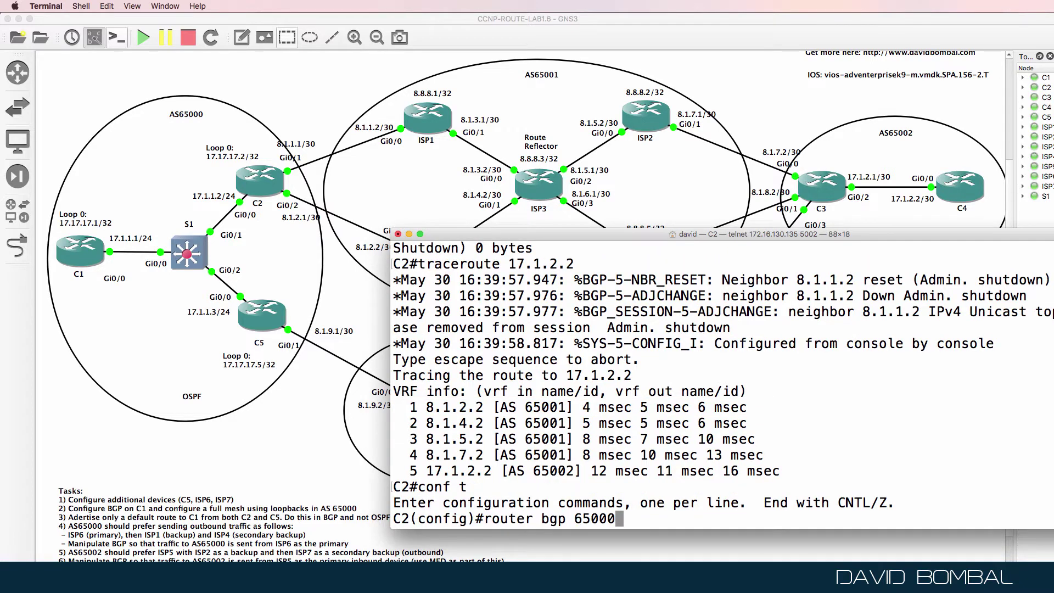
{"action": "key", "text": "Return"}
{"action": "type", "text": "neighbor 8.1.1.2 shut"}
{"action": "key", "text": "ctrl+a"}
{"action": "type", "text": "no"}
{"action": "key", "text": "Return"}
{"action": "type", "text": "end"}
{"action": "key", "text": "Return"}
{"action": "key", "text": "Return"}
Step: Run the traceroute to 17.1.2.2 from C2 twice and check the first hops of each path
{"action": "key", "text": "Up"}
{"action": "key", "text": "Up"}
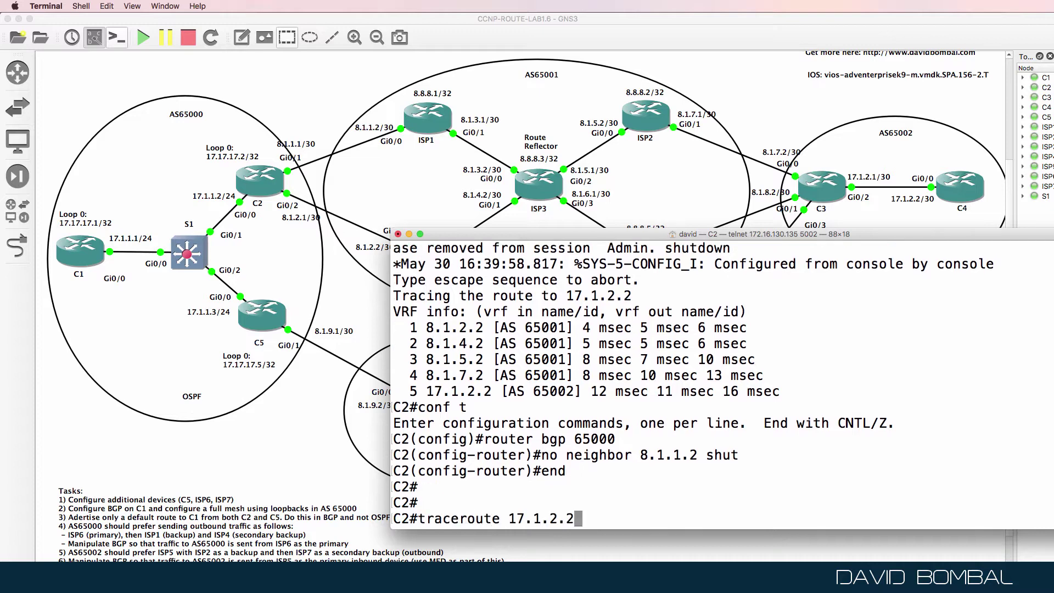
{"action": "key", "text": "Return"}
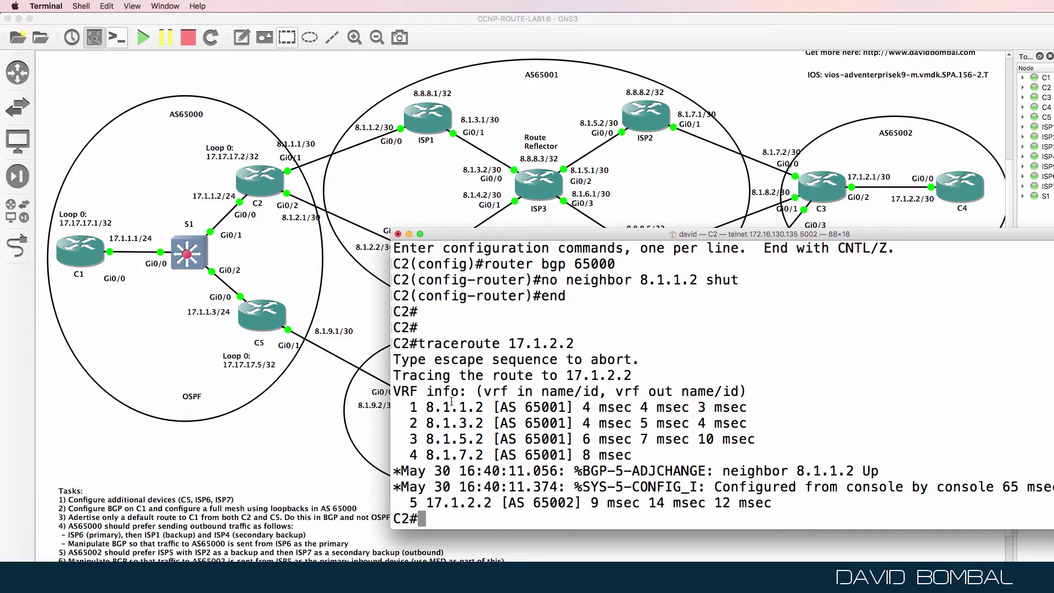
{"action": "left_click_drag", "start_coordinate": [417, 406], "coordinate": [756, 402]}
{"action": "key", "text": "Up"}
{"action": "key", "text": "Return"}
{"action": "left_click_drag", "start_coordinate": [442, 423], "coordinate": [798, 448]}
Step: Switch to C5's console and remove the shutdown from BGP neighbor 8.1.9.2
{"action": "right_click", "coordinate": [342, 577]}
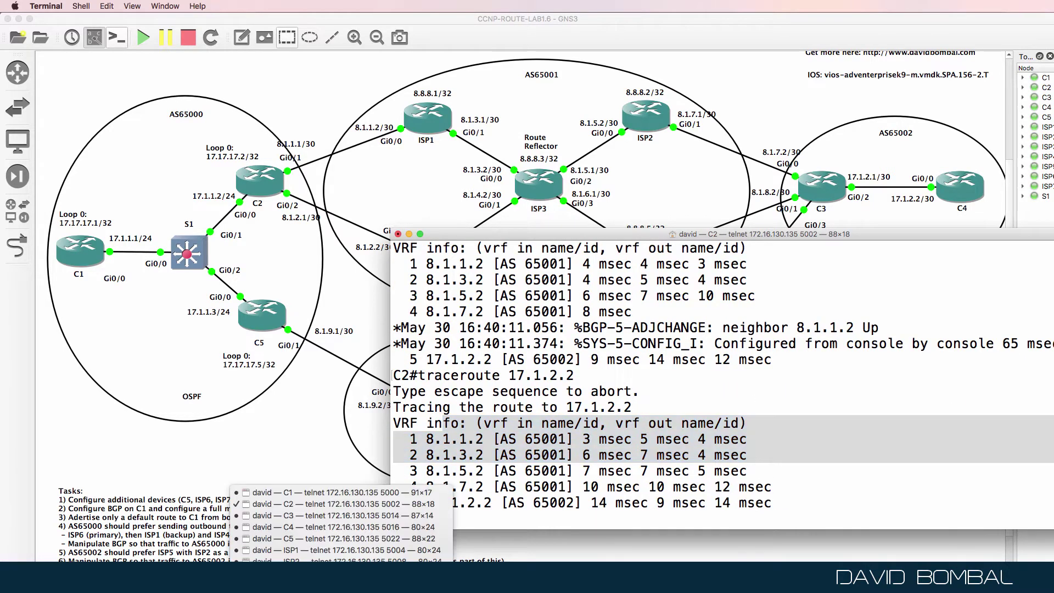
{"action": "left_click", "coordinate": [314, 540]}
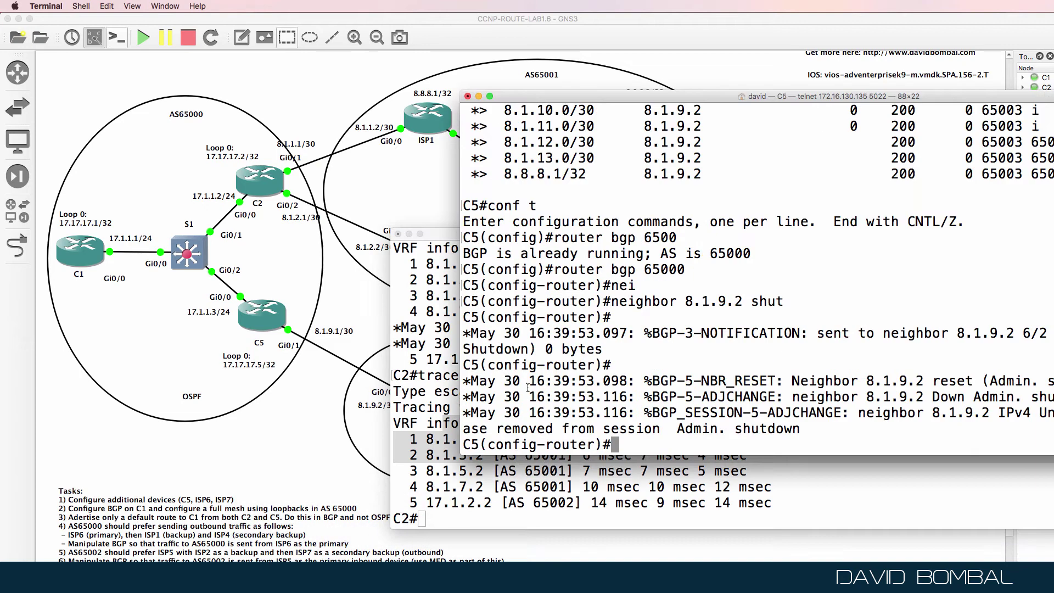
{"action": "key", "text": "ctrl+a"}
{"action": "type", "text": "no"}
{"action": "key", "text": "Return"}
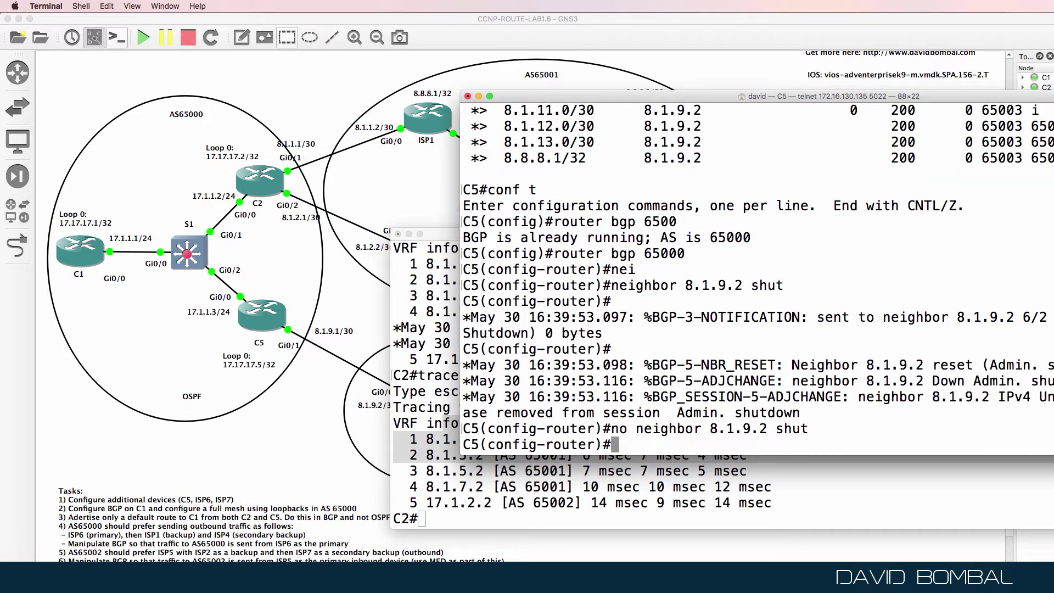
Step: Repeat the traceroute from C2 to 17.1.2.2 and examine the first two hops
{"action": "left_click", "coordinate": [438, 439]}
{"action": "key", "text": "Up"}
{"action": "key", "text": "Return"}
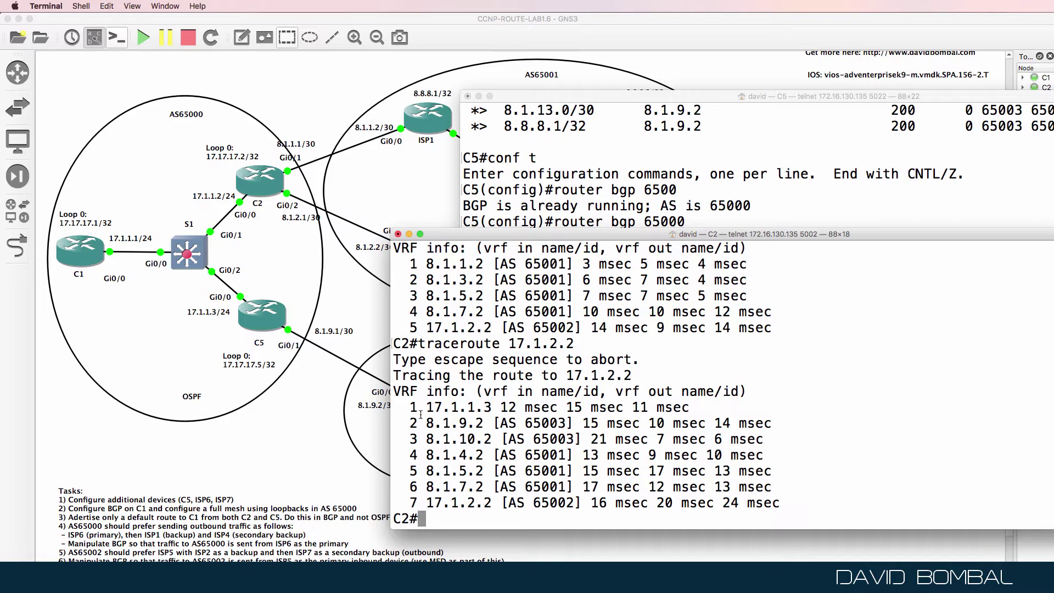
{"action": "left_click_drag", "start_coordinate": [410, 407], "coordinate": [820, 431]}
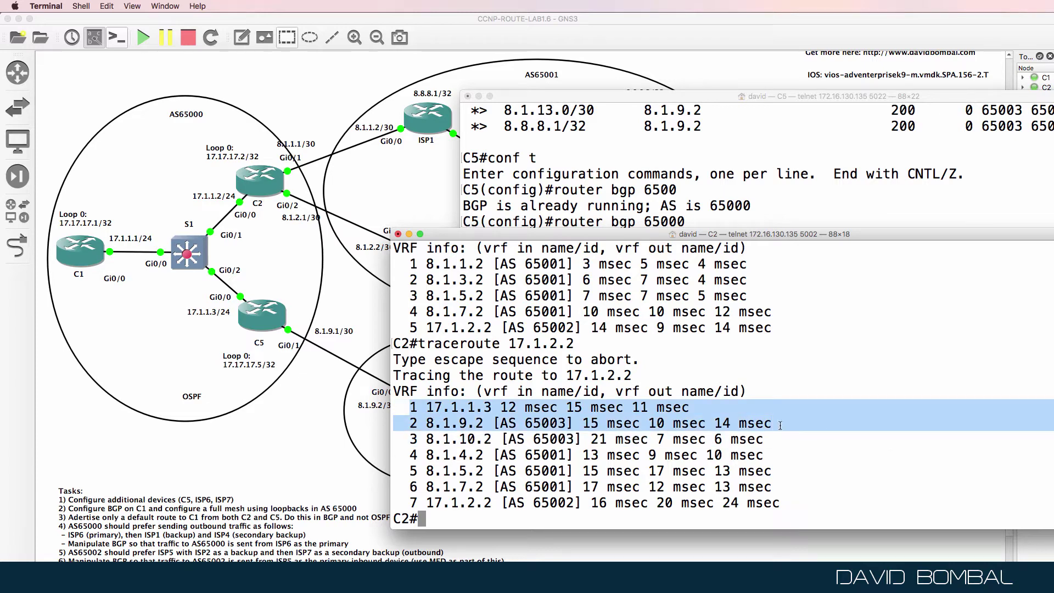
Step: Leave configuration mode on C5 and save the running configurations of both C5 and C2
{"action": "left_click", "coordinate": [689, 183]}
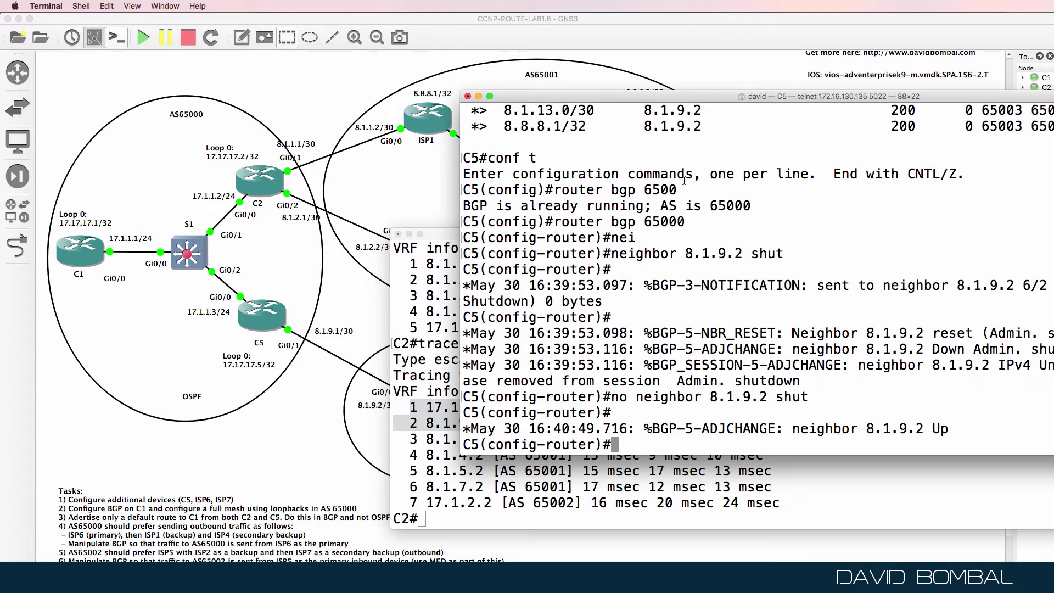
{"action": "type", "text": "end"}
{"action": "key", "text": "Return"}
{"action": "type", "text": "wr"}
{"action": "key", "text": "Return"}
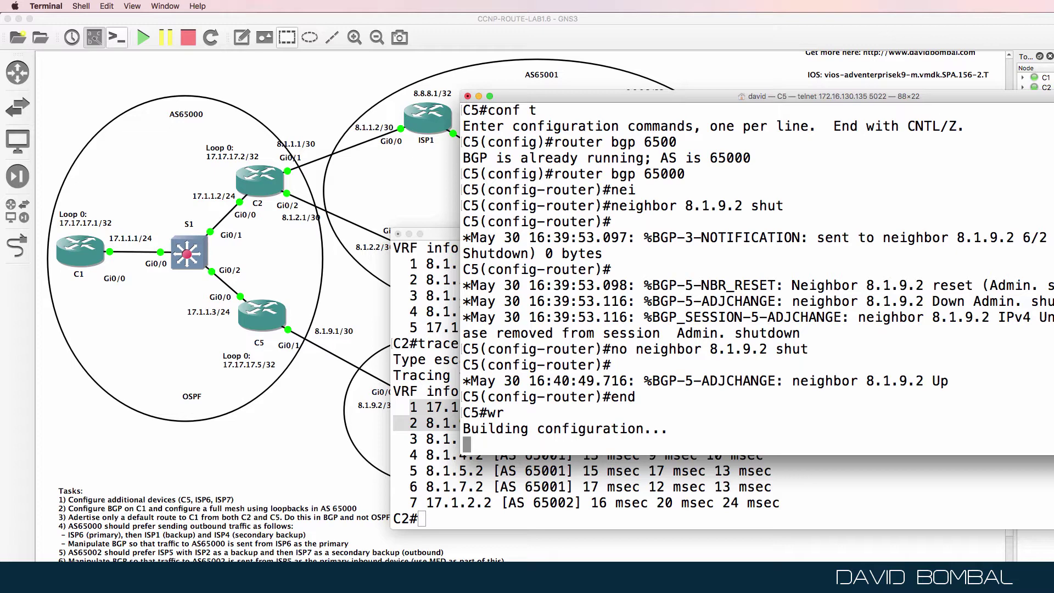
{"action": "key", "text": "super+grave"}
{"action": "type", "text": "wr"}
{"action": "key", "text": "Return"}
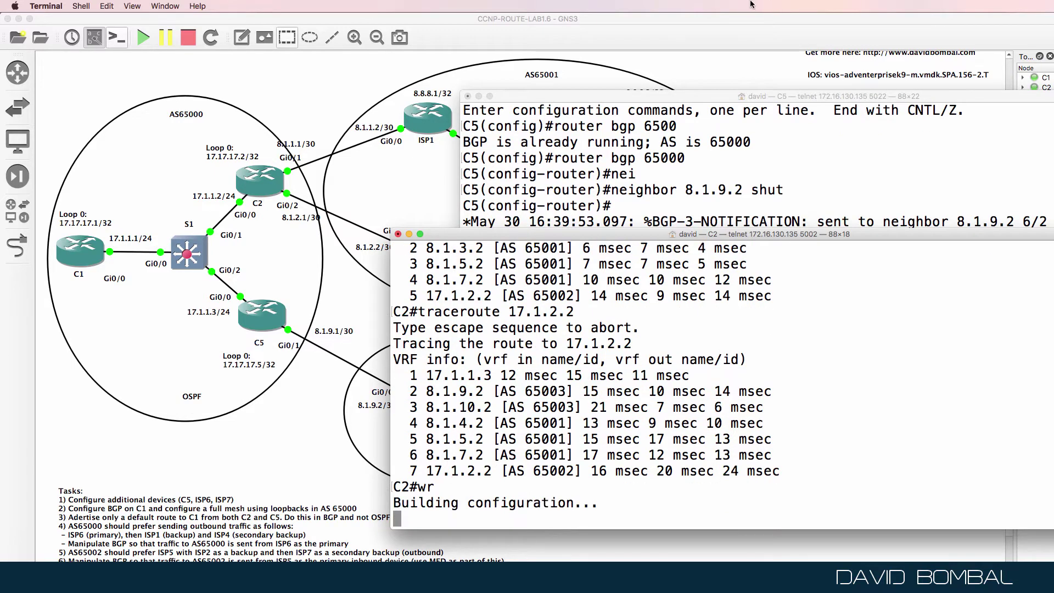
Step: Enlarge C5's console, show its running configuration from the BGP section and examine the inbound route map on neighbor 8.1.9.2
{"action": "left_click_drag", "start_coordinate": [708, 96], "coordinate": [598, 23]}
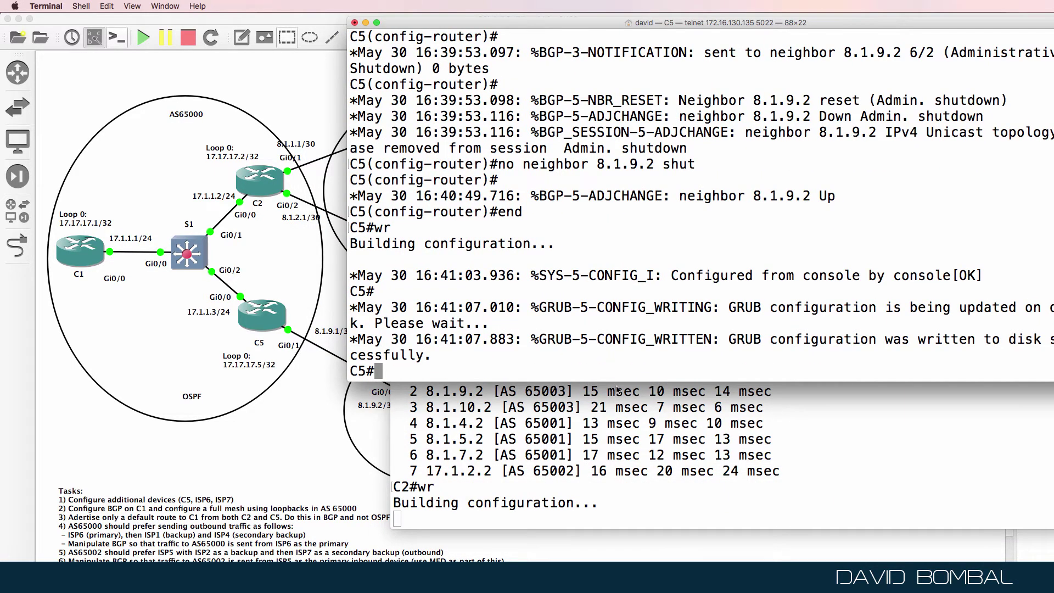
{"action": "left_click_drag", "start_coordinate": [618, 391], "coordinate": [617, 544]}
{"action": "key", "text": "Return"}
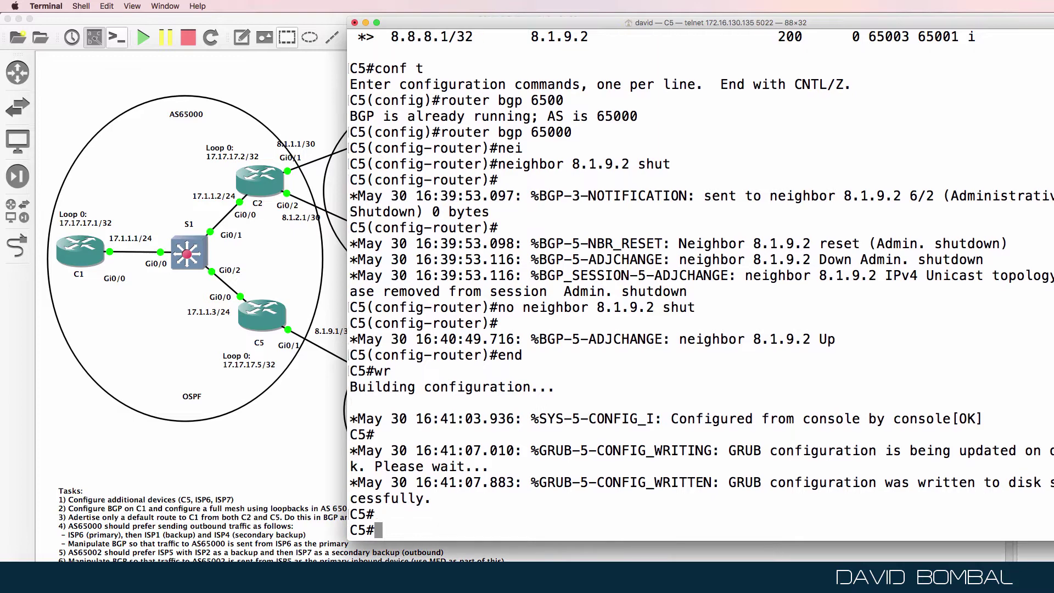
{"action": "key", "text": "Return"}
{"action": "type", "text": "sh run | b bgp"}
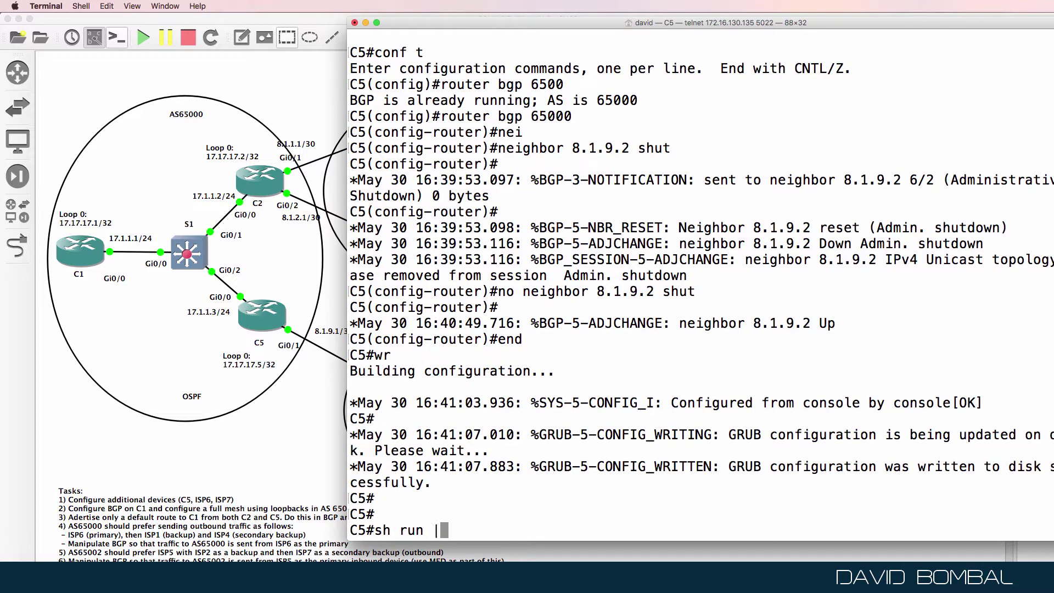
{"action": "key", "text": "Return"}
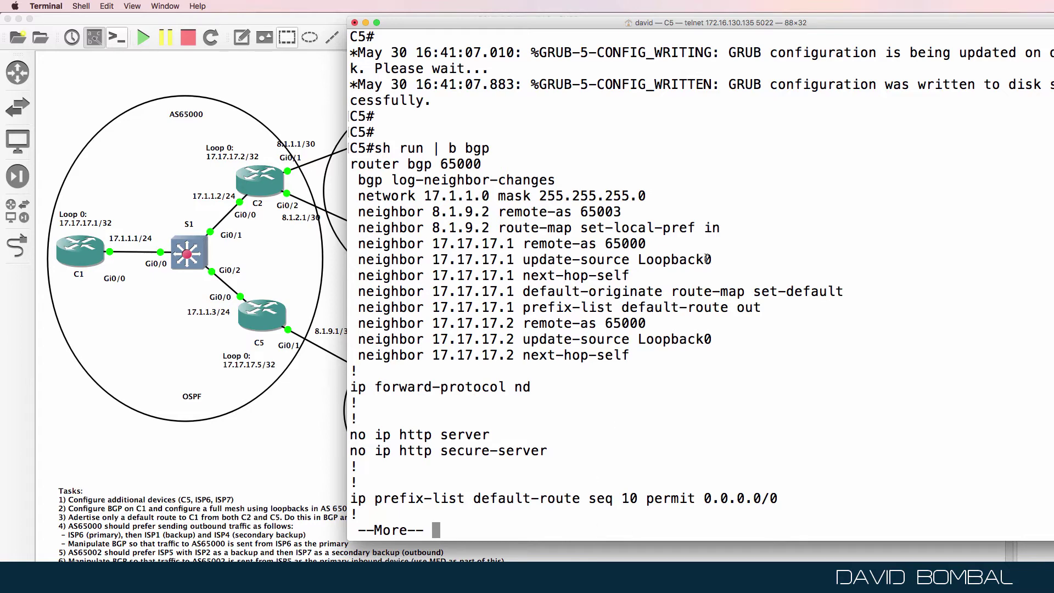
{"action": "left_click_drag", "start_coordinate": [356, 227], "coordinate": [890, 226]}
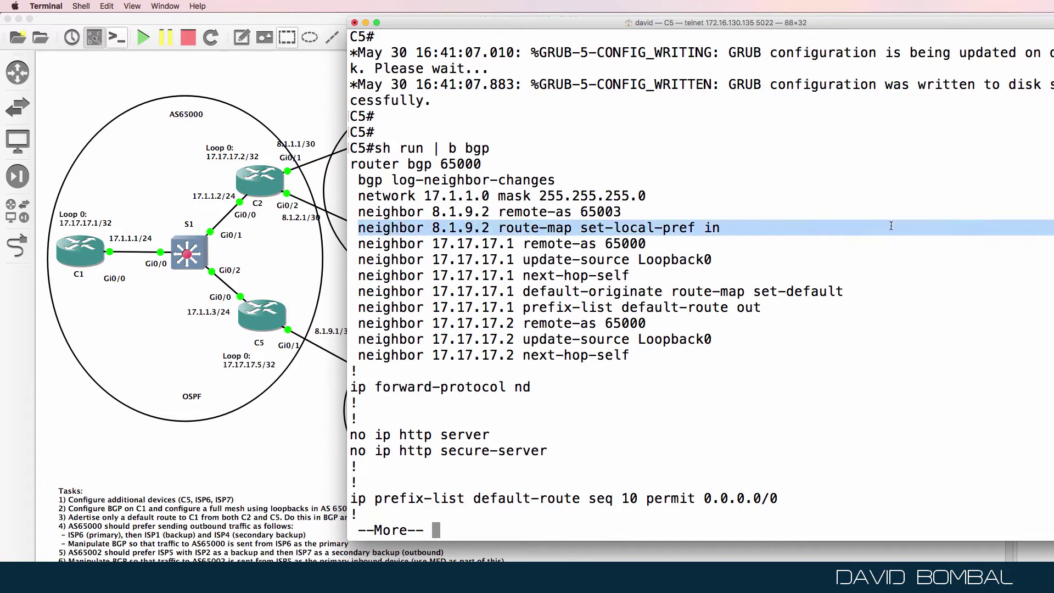
Step: Page through C5's running configuration and examine the set-local-pref route map with its local preference setting
{"action": "key", "text": "Return"}
{"action": "key", "text": "Return"}
{"action": "key", "text": "Return"}
{"action": "key", "text": "Return"}
{"action": "key", "text": "Return"}
{"action": "key", "text": "Return"}
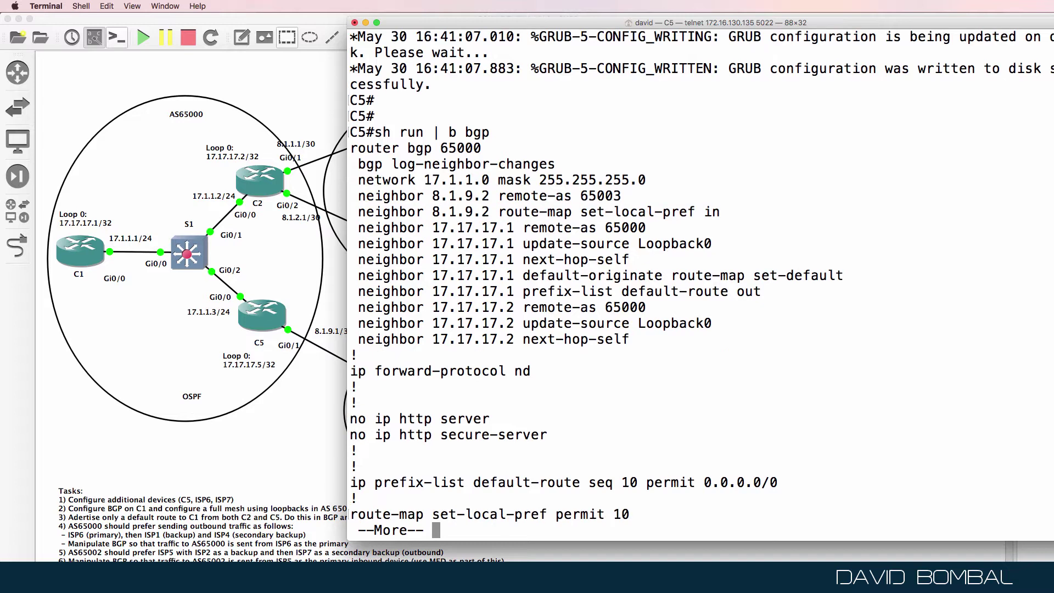
{"action": "left_click_drag", "start_coordinate": [556, 451], "coordinate": [259, 422]}
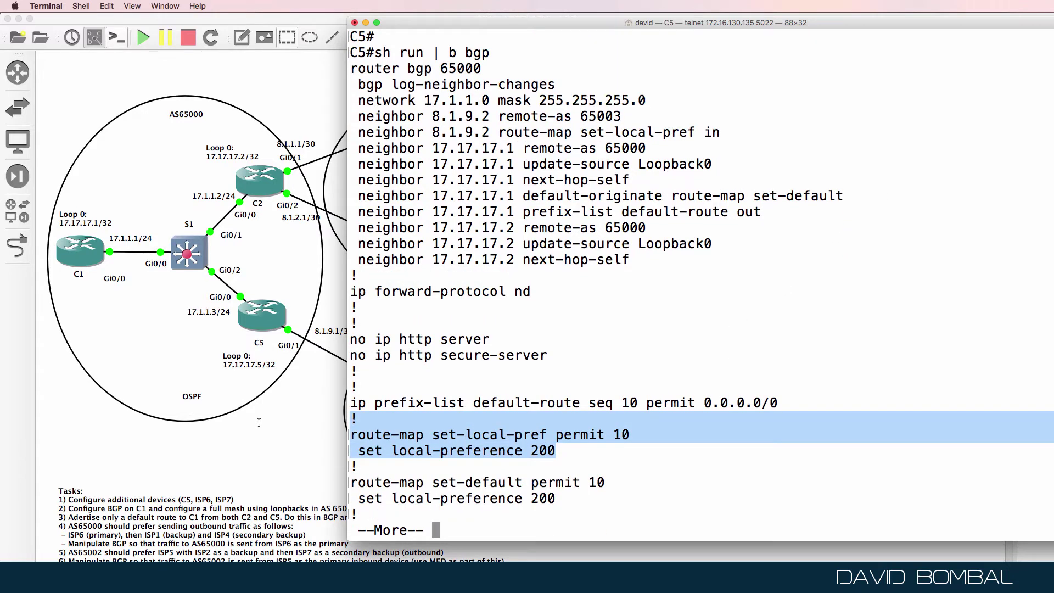
Step: Examine the default-originate statement for neighbor 17.17.17.1 on C5 and its set-default route map definition
{"action": "triple_click", "coordinate": [778, 199]}
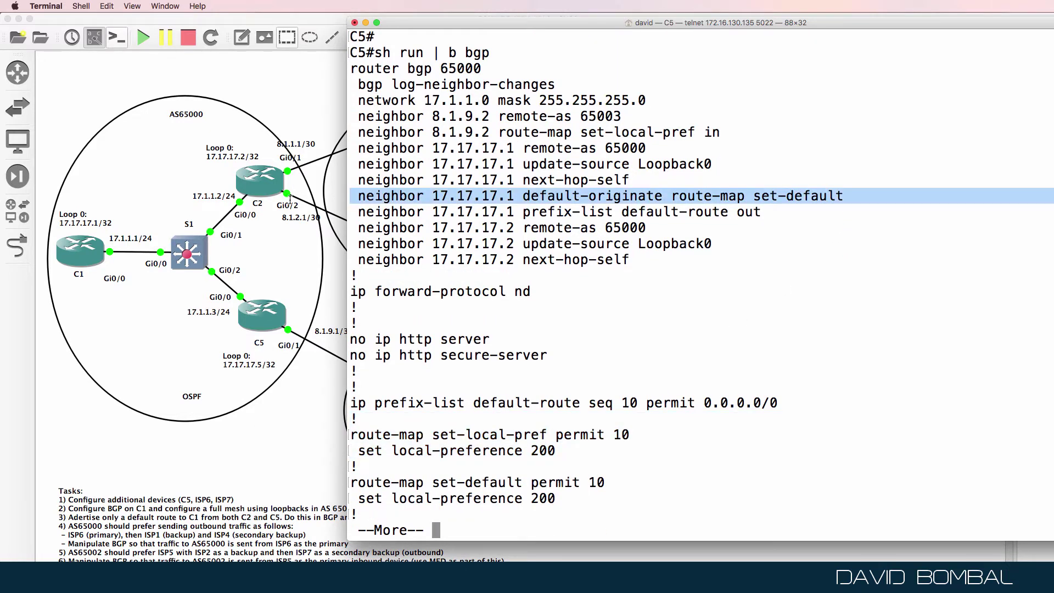
{"action": "left_click_drag", "start_coordinate": [518, 196], "coordinate": [838, 196]}
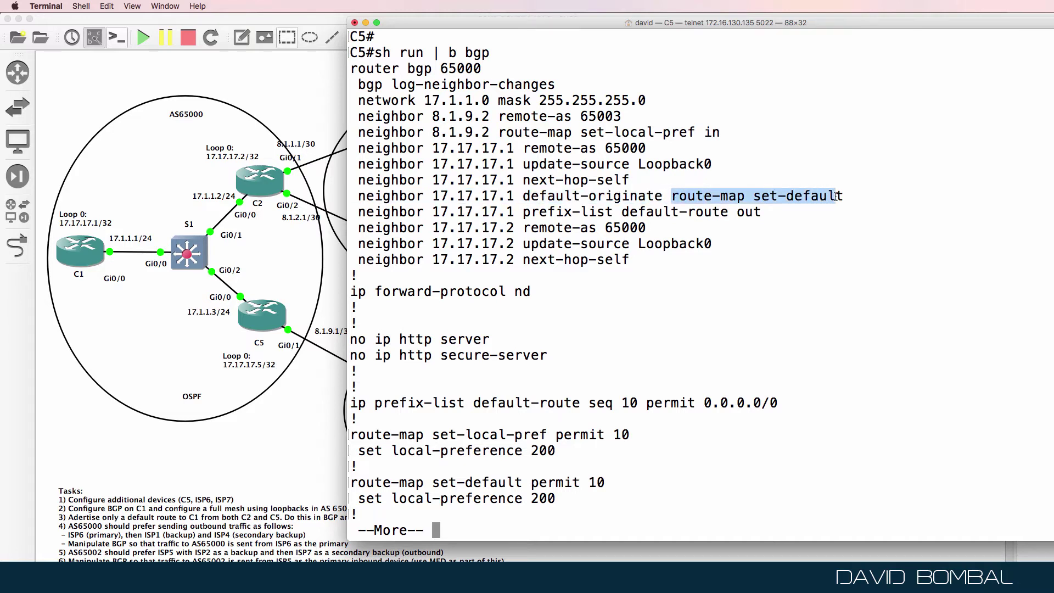
{"action": "left_click_drag", "start_coordinate": [609, 500], "coordinate": [310, 484]}
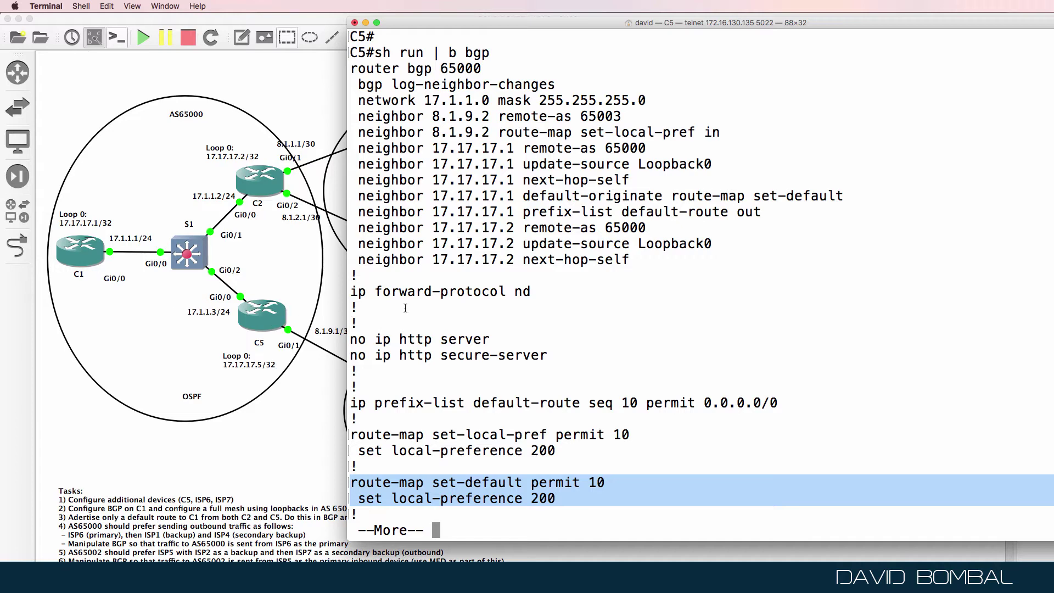
Step: Minimize C5's console, enlarge C2's, show C2's running configuration from the BGP section and examine the set-local-pref180 and set-local-pref150 route maps
{"action": "left_click", "coordinate": [366, 23]}
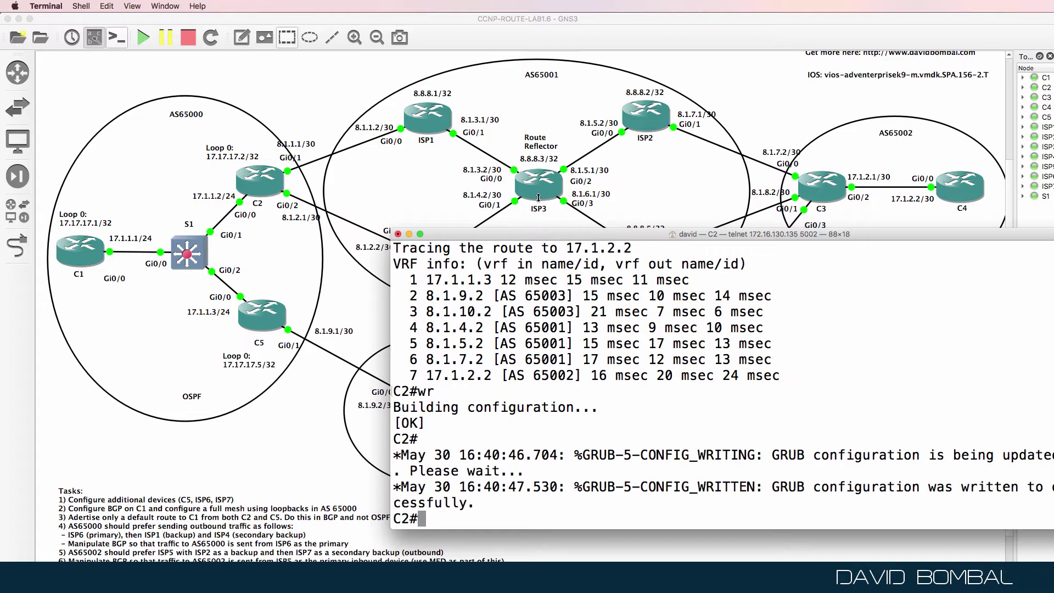
{"action": "left_click_drag", "start_coordinate": [527, 229], "coordinate": [527, 39]}
{"action": "type", "text": "sh run | b bgp"}
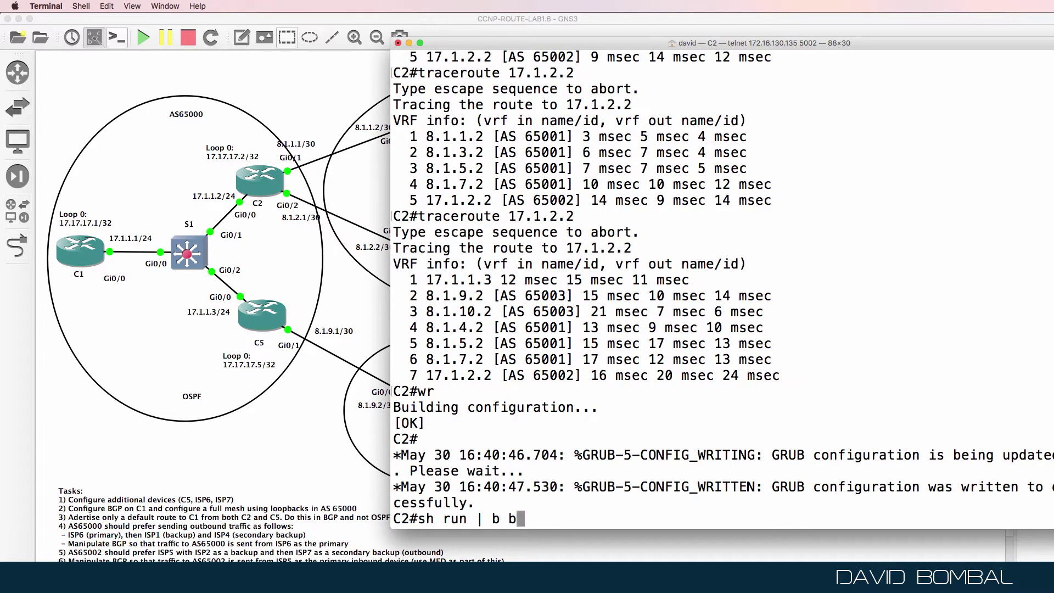
{"action": "key", "text": "Return"}
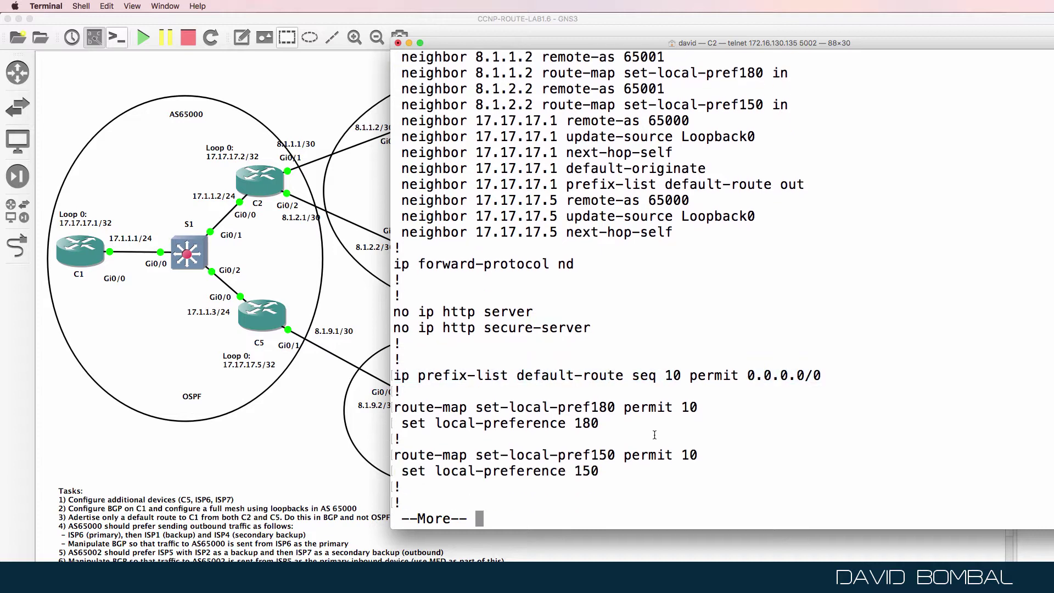
{"action": "left_click_drag", "start_coordinate": [655, 435], "coordinate": [308, 404]}
{"action": "left_click_drag", "start_coordinate": [654, 486], "coordinate": [681, 439]}
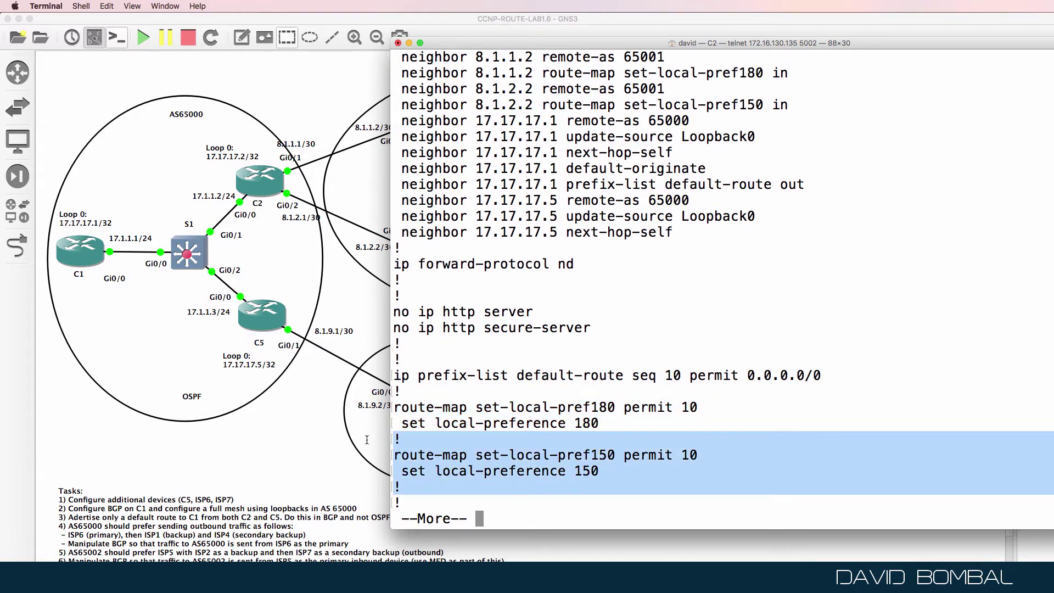
Step: Examine C2's default-route prefix list, its outbound use on neighbor 17.17.17.1 and that neighbor's default-originate statement
{"action": "scroll", "coordinate": [691, 407], "scroll_direction": "up", "scroll_amount": 1}
{"action": "left_click", "coordinate": [647, 379]}
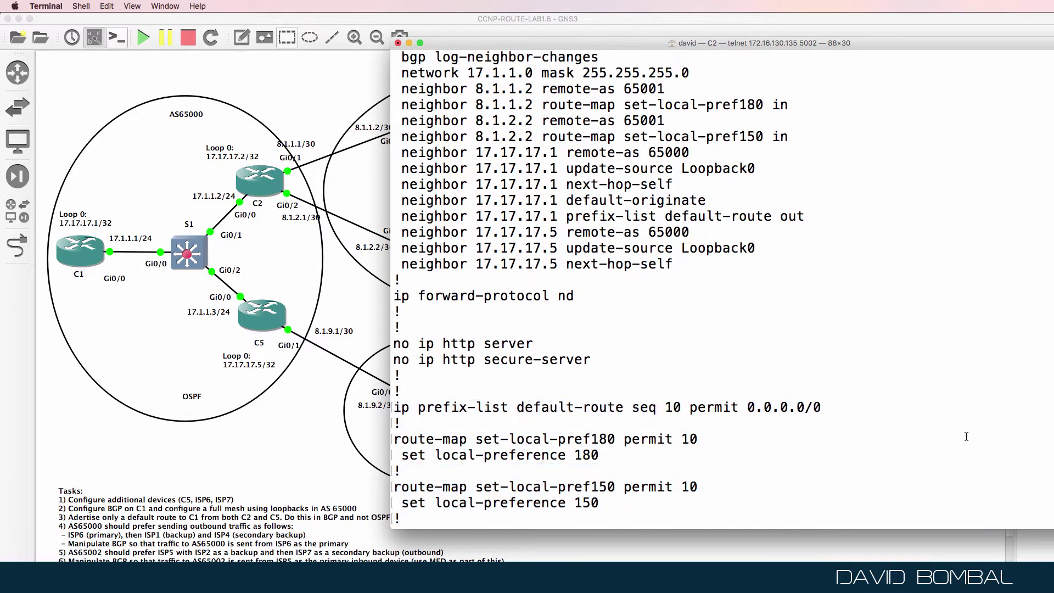
{"action": "left_click_drag", "start_coordinate": [843, 401], "coordinate": [1, 399]}
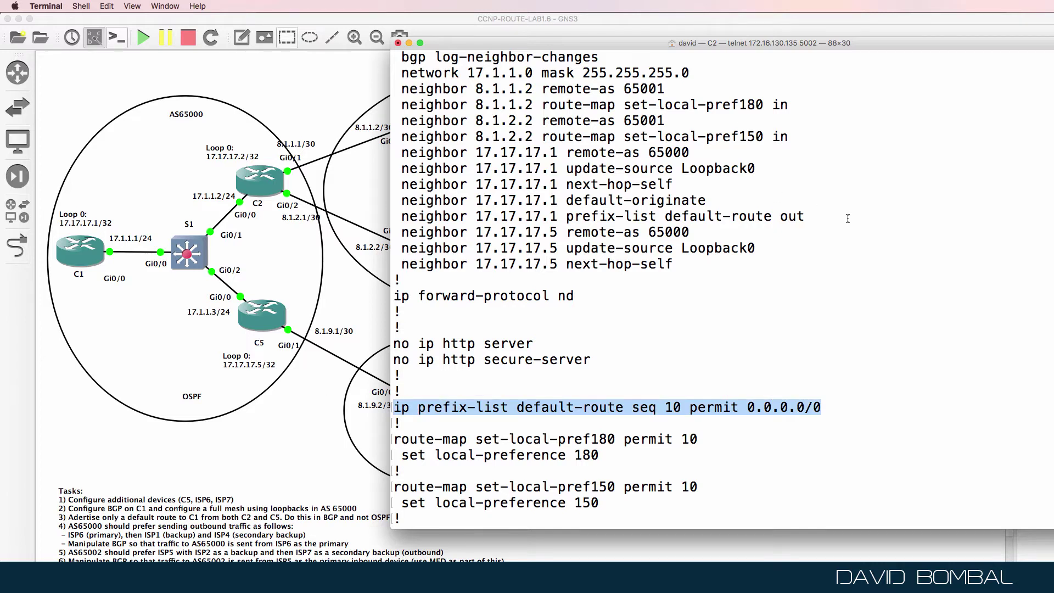
{"action": "left_click_drag", "start_coordinate": [846, 217], "coordinate": [269, 221]}
{"action": "left_click_drag", "start_coordinate": [707, 202], "coordinate": [368, 204]}
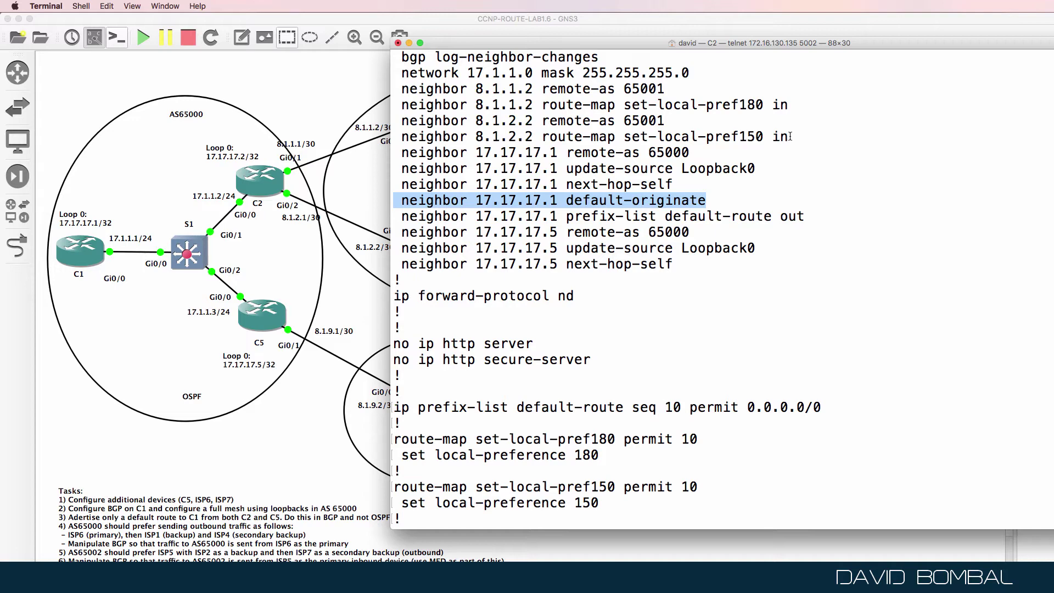
Step: Compare the inbound route maps on C2's neighbors 8.1.1.2 and 8.1.2.2 with ISP1 and ISP4 in the topology
{"action": "left_click_drag", "start_coordinate": [789, 105], "coordinate": [393, 89]}
{"action": "left_click_drag", "start_coordinate": [542, 47], "coordinate": [620, 49]}
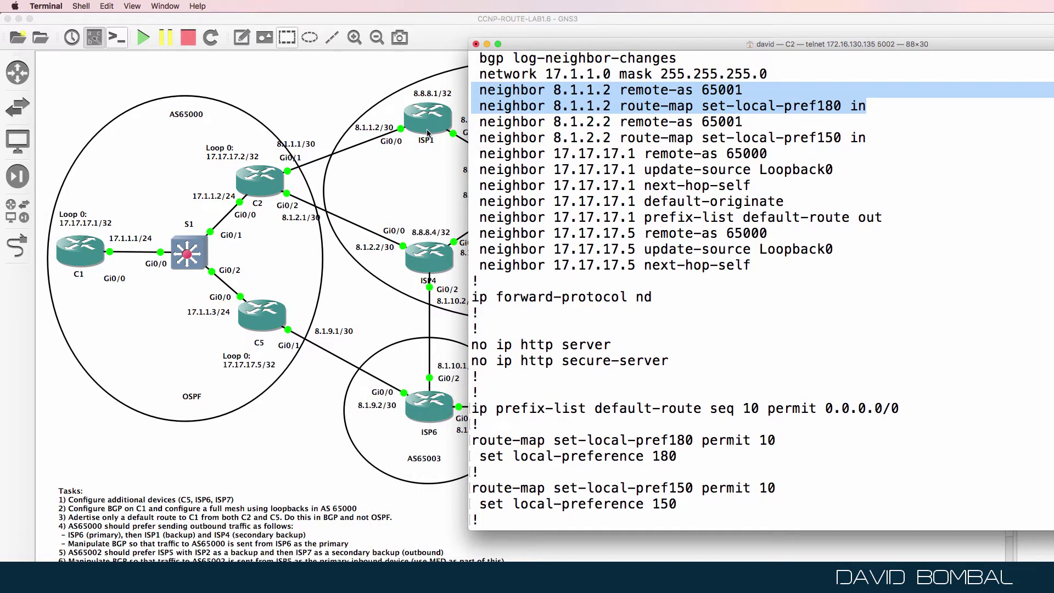
{"action": "left_click_drag", "start_coordinate": [910, 145], "coordinate": [456, 129]}
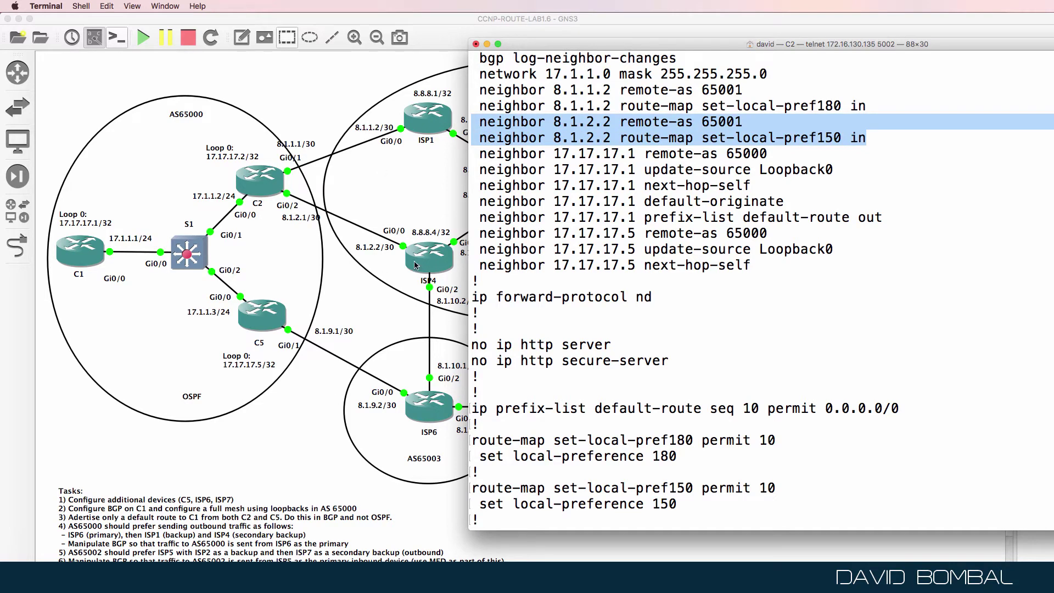
{"action": "scroll", "coordinate": [933, 270], "scroll_direction": "up", "scroll_amount": 3}
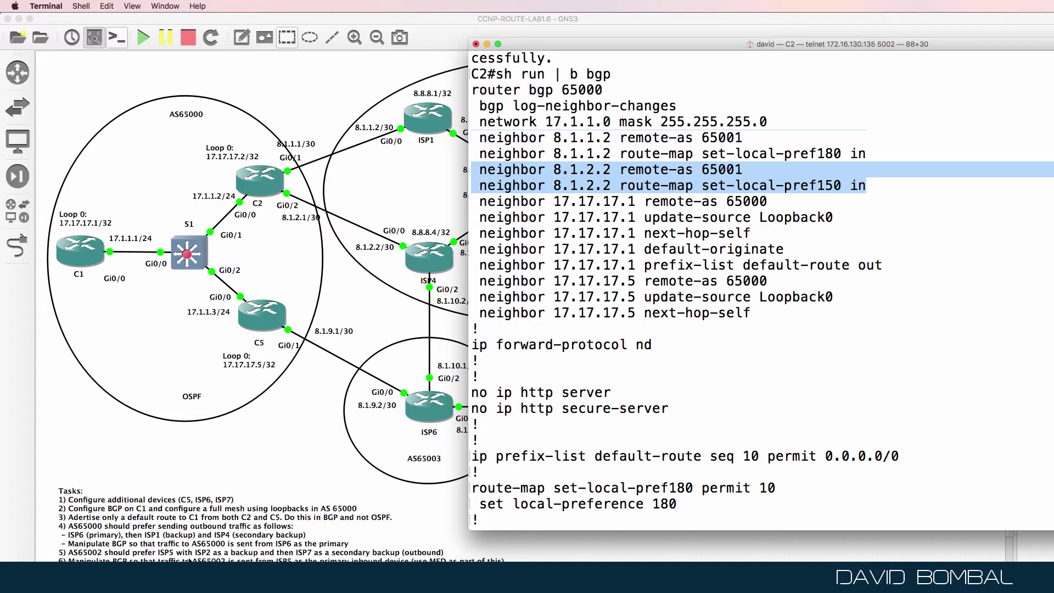
Step: Switch to C3's console, run a traceroute to 17.1.1.1 and move the console aside to uncover the topology
{"action": "key", "text": "super+Tab"}
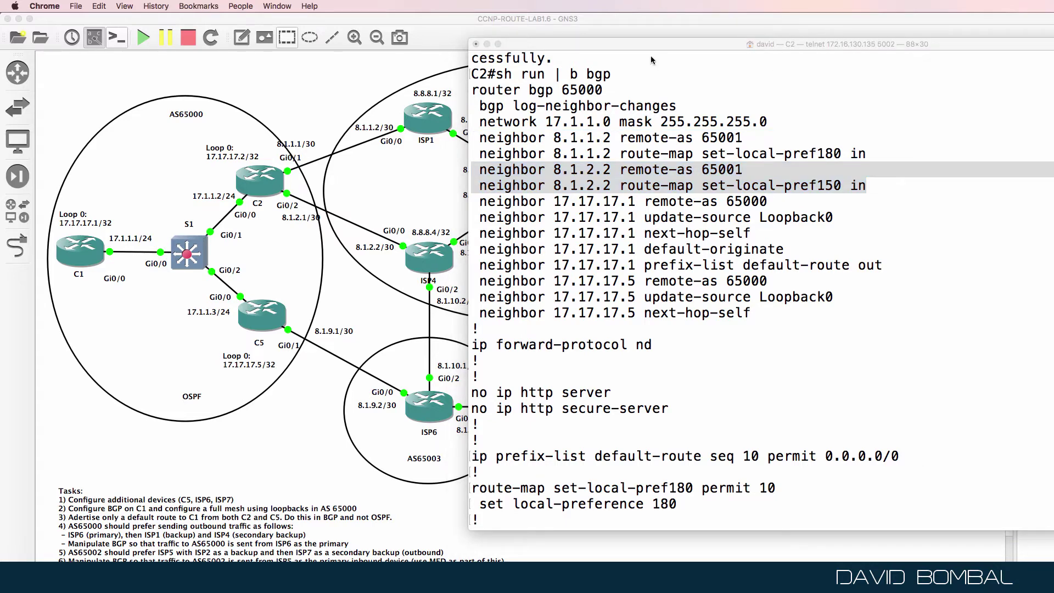
{"action": "left_click", "coordinate": [579, 31]}
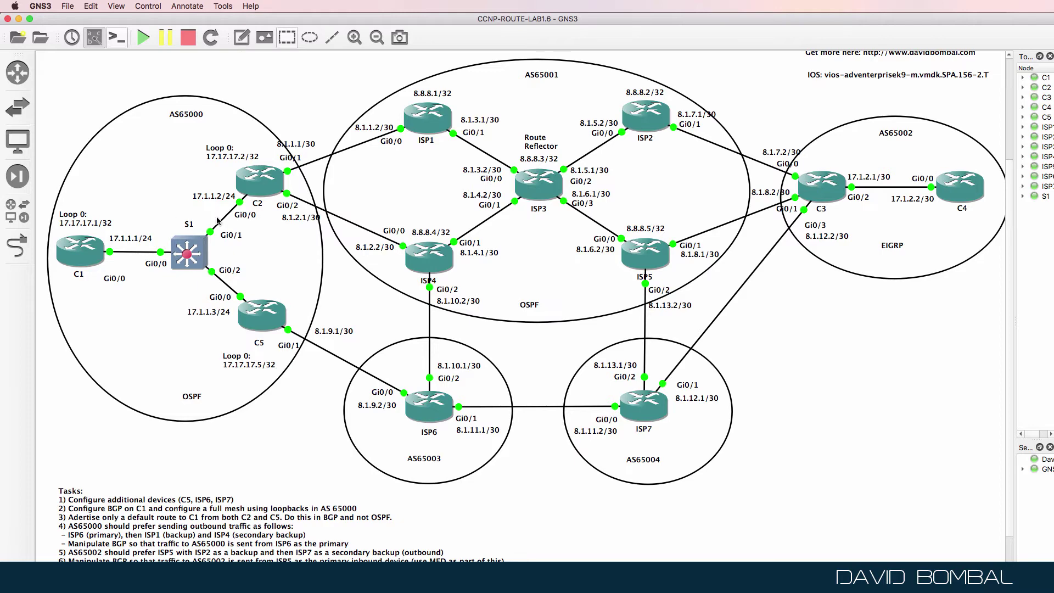
{"action": "right_click", "coordinate": [332, 581]}
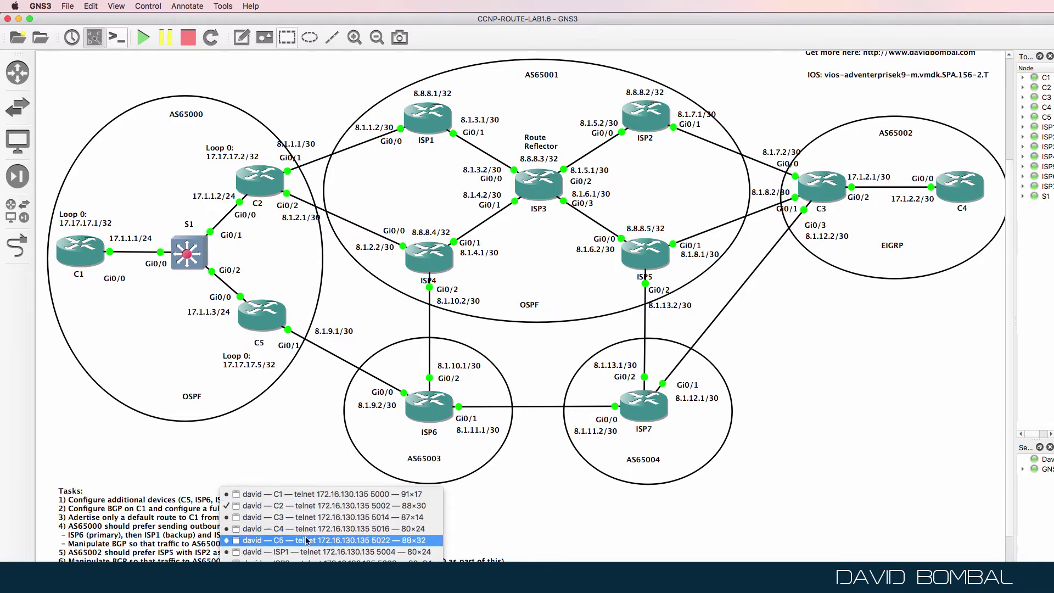
{"action": "left_click", "coordinate": [304, 519]}
{"action": "left_click_drag", "start_coordinate": [616, 299], "coordinate": [683, 259]}
{"action": "key", "text": "Up"}
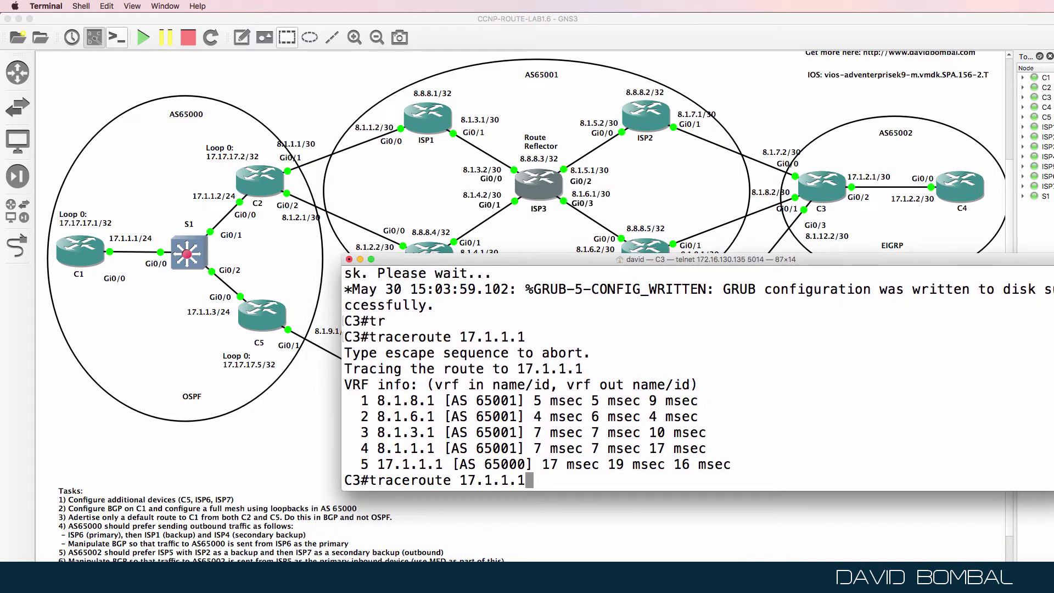
{"action": "key", "text": "Return"}
{"action": "left_click_drag", "start_coordinate": [452, 260], "coordinate": [713, 322]}
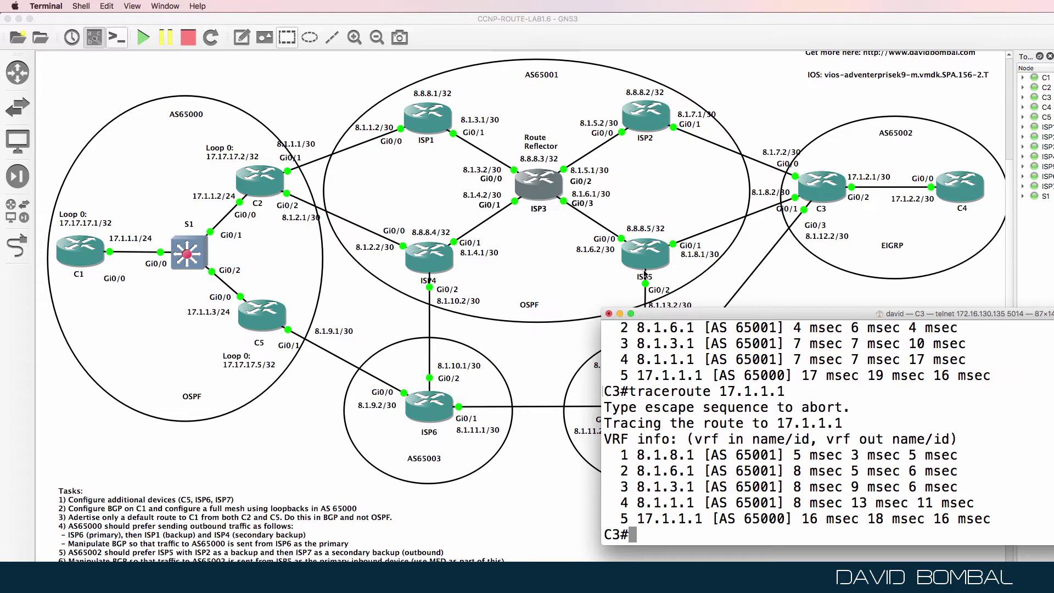
Step: Examine the first four hops of C3's traceroute to 17.1.1.1 against the topology
{"action": "left_click_drag", "start_coordinate": [630, 455], "coordinate": [766, 455]}
{"action": "left_click_drag", "start_coordinate": [630, 471], "coordinate": [719, 468]}
{"action": "left_click_drag", "start_coordinate": [630, 487], "coordinate": [779, 485]}
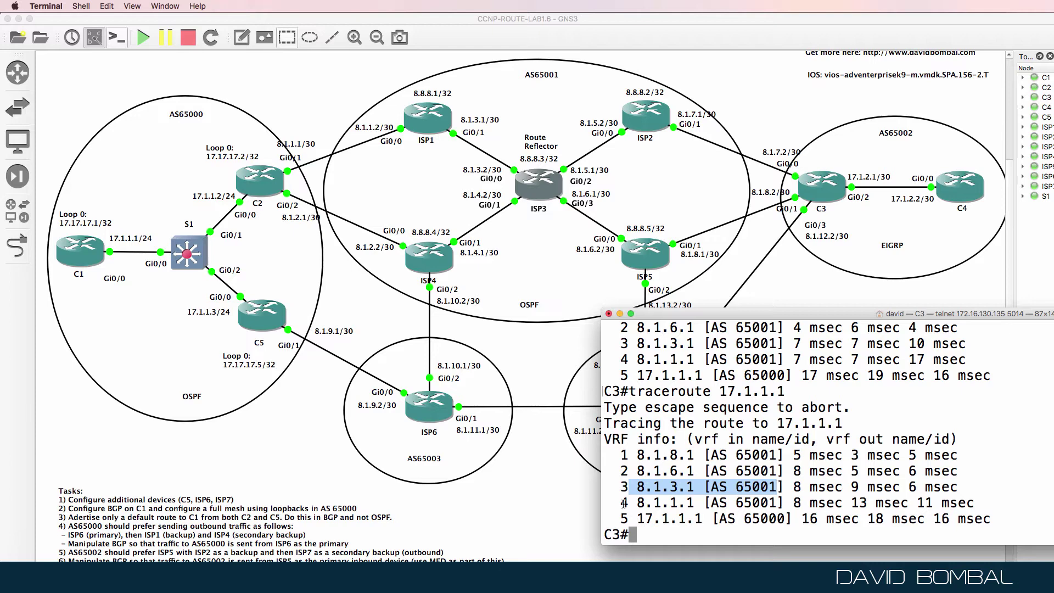
{"action": "left_click_drag", "start_coordinate": [621, 503], "coordinate": [802, 504]}
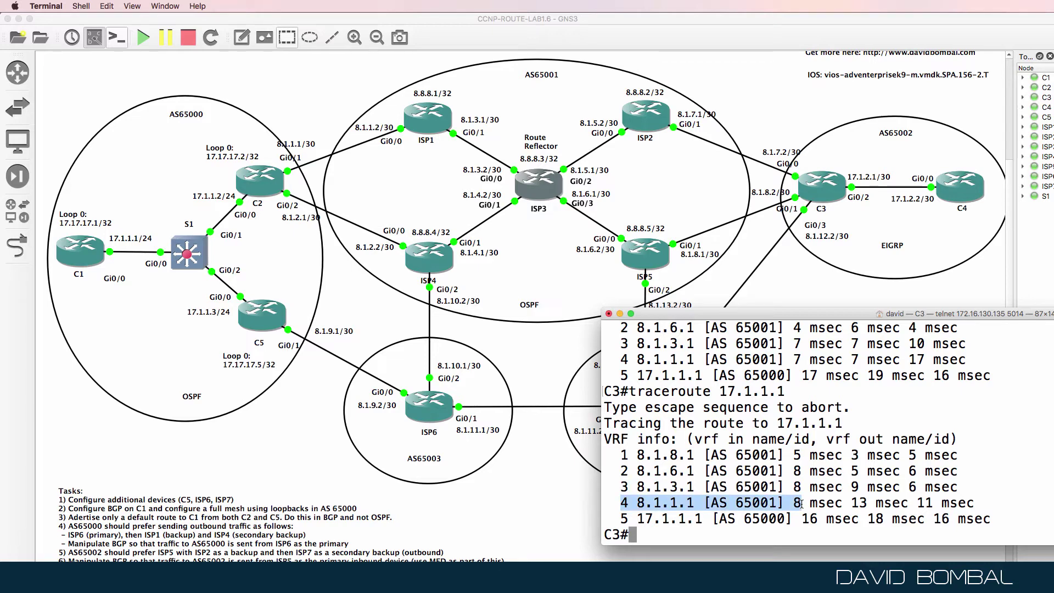
Step: Switch to ISP7's console, run a traceroute to 17.1.1.1 and compare its hops with the topology
{"action": "left_click", "coordinate": [90, 250]}
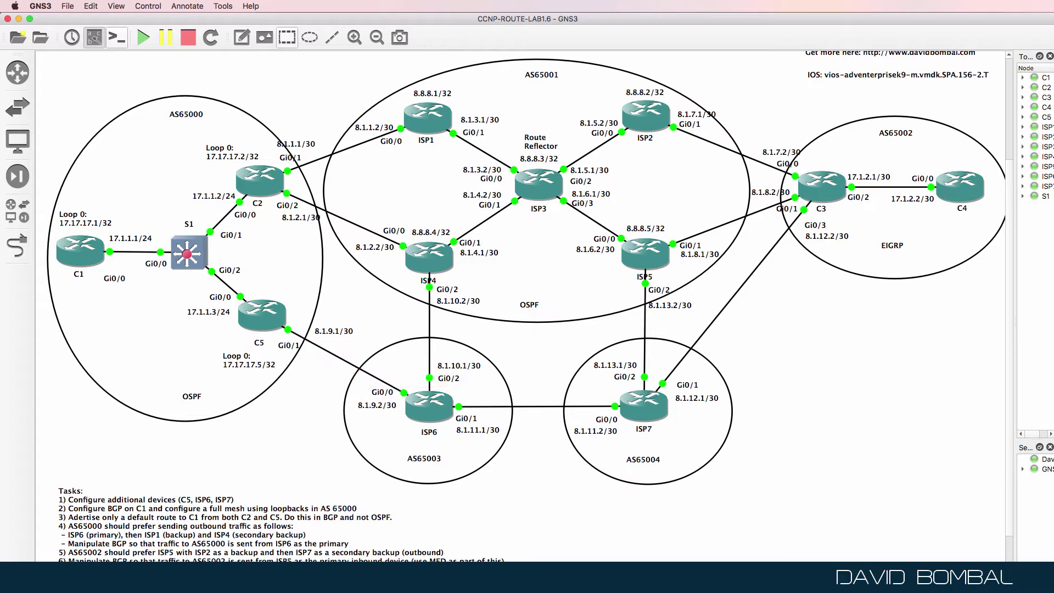
{"action": "key", "text": "super+Tab"}
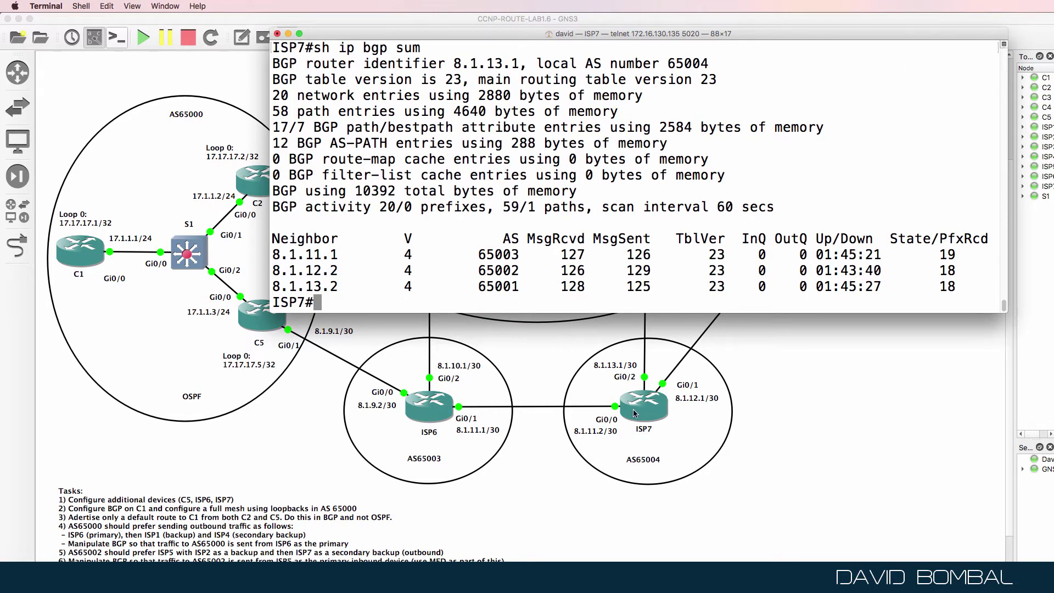
{"action": "type", "text": "tr"}
{"action": "key", "text": "Tab"}
{"action": "type", "text": "17.1.1.1"}
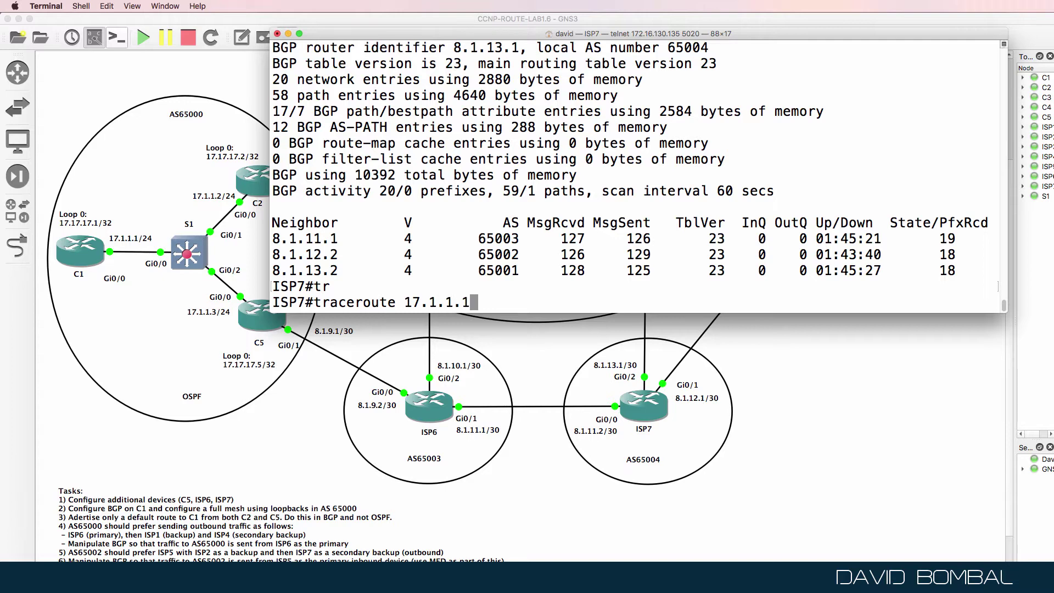
{"action": "key", "text": "Return"}
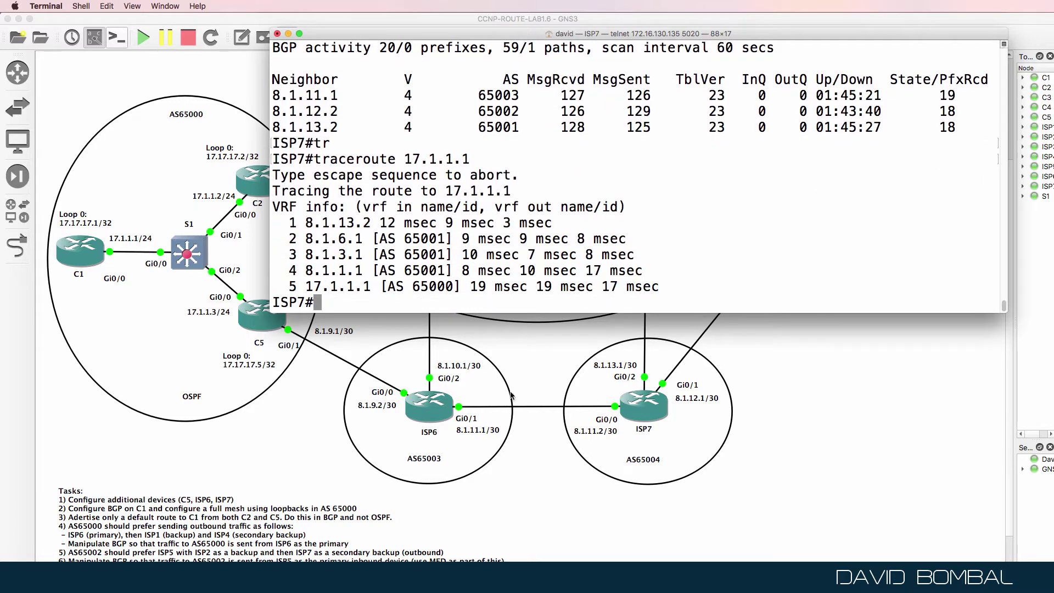
{"action": "left_click_drag", "start_coordinate": [375, 35], "coordinate": [559, 45]}
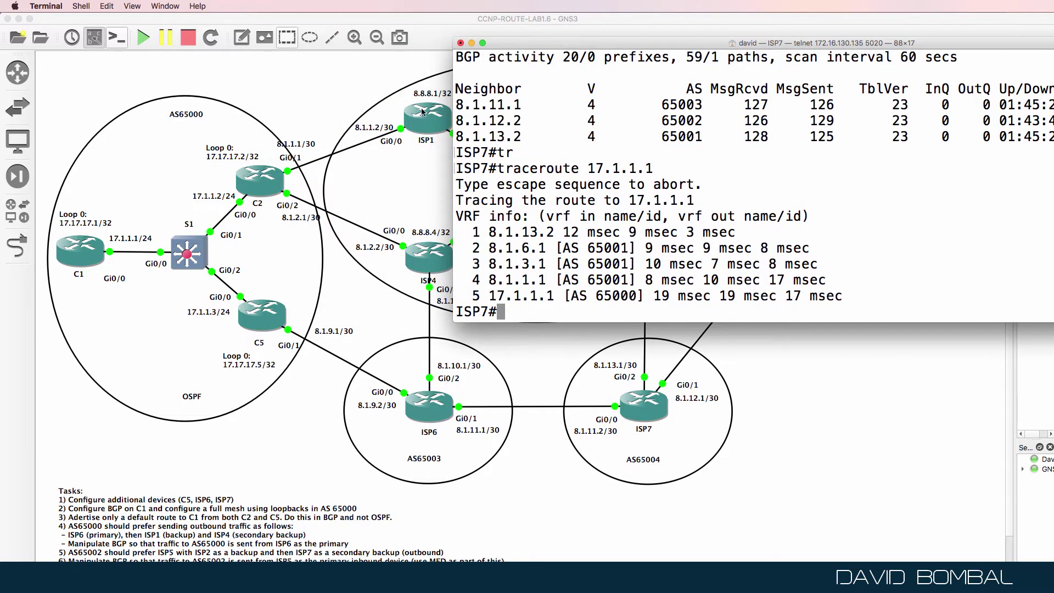
Step: Display ISP7's full BGP table and examine the paths listed for network 17.1.1.0/24
{"action": "type", "text": "sh ip bgp"}
{"action": "key", "text": "Return"}
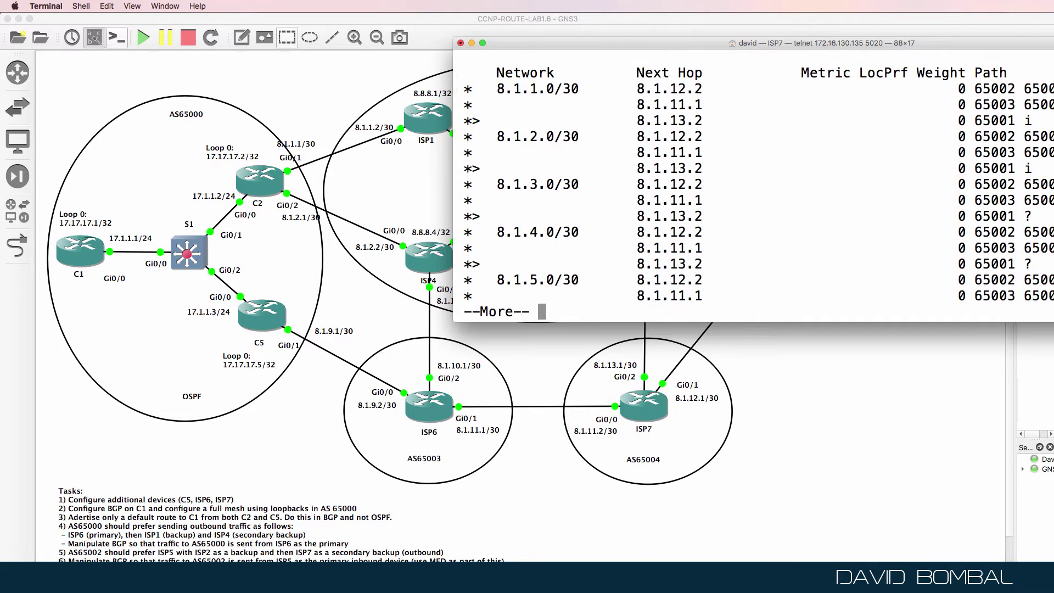
{"action": "key", "text": "space"}
{"action": "key", "text": "space"}
{"action": "key", "text": "space"}
{"action": "left_click_drag", "start_coordinate": [707, 42], "coordinate": [578, 51]}
{"action": "left_click_drag", "start_coordinate": [337, 226], "coordinate": [1003, 233]}
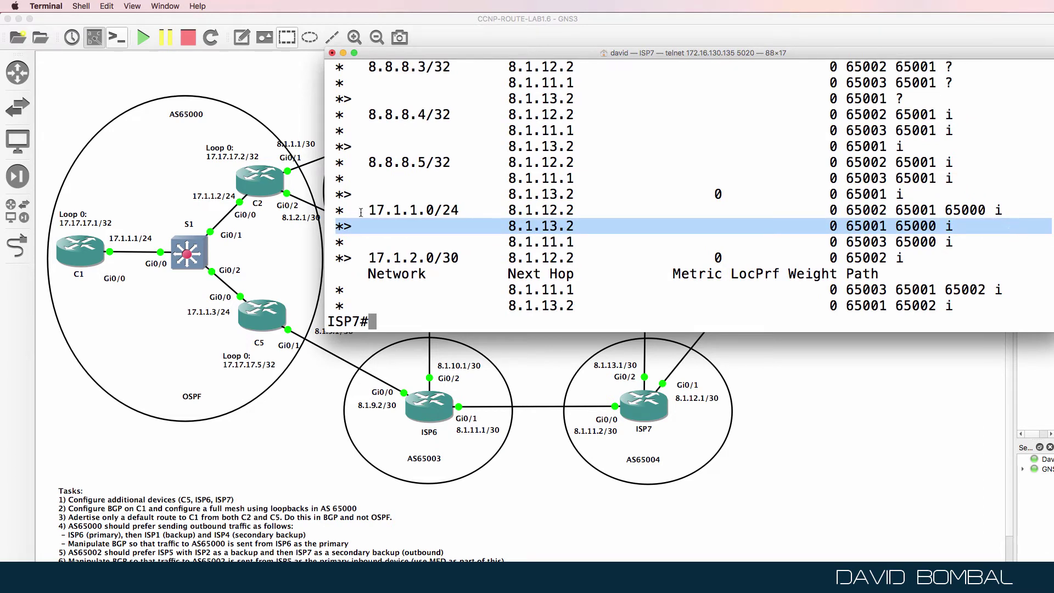
{"action": "left_click_drag", "start_coordinate": [363, 210], "coordinate": [1008, 209]}
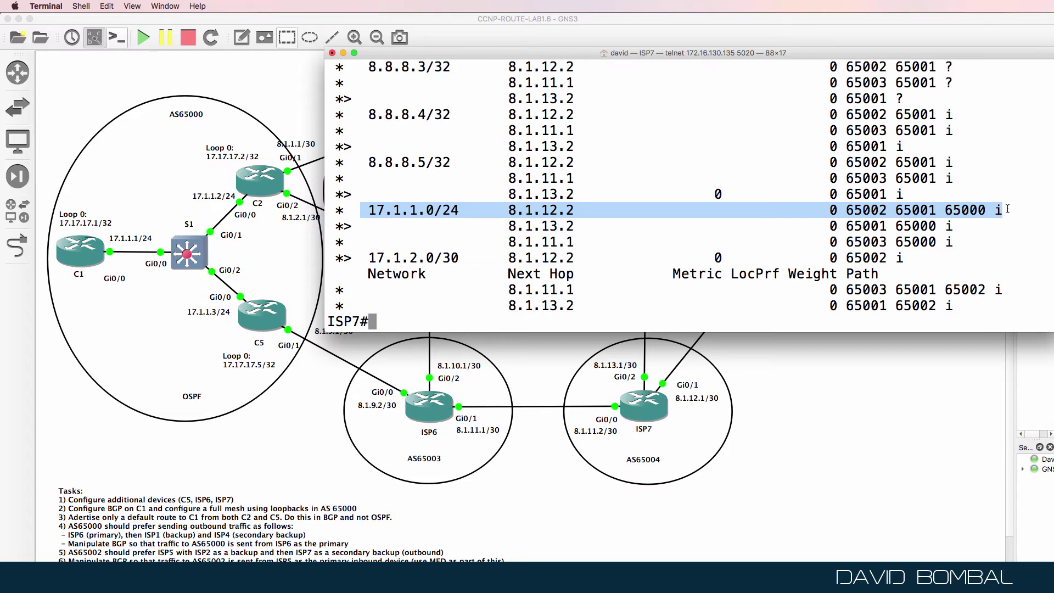
Step: Return to the topology and bring C2's console back to the front
{"action": "left_click", "coordinate": [842, 402]}
{"action": "right_click", "coordinate": [333, 577]}
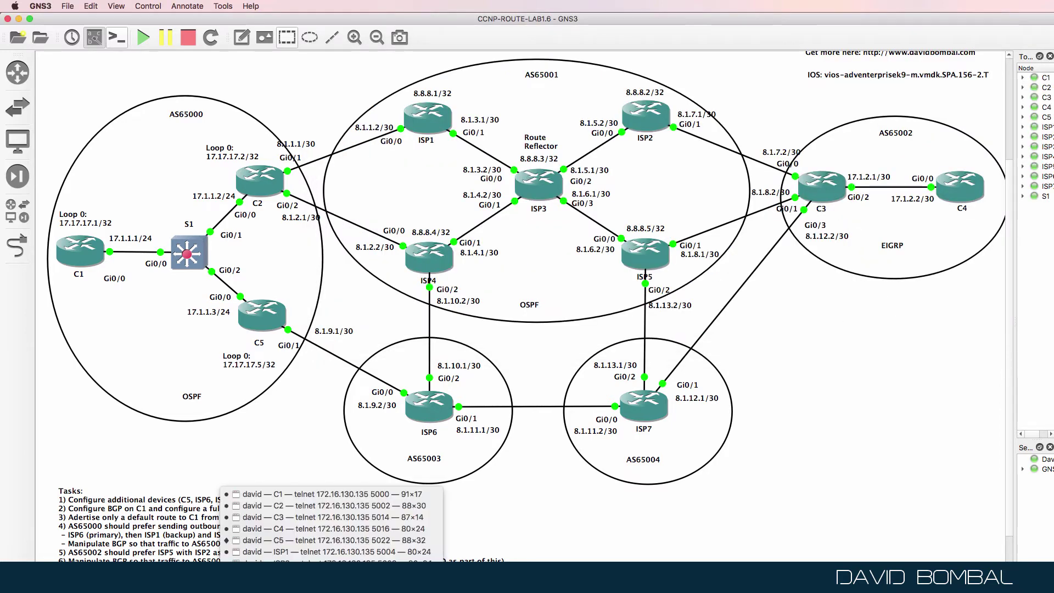
{"action": "left_click", "coordinate": [332, 582]}
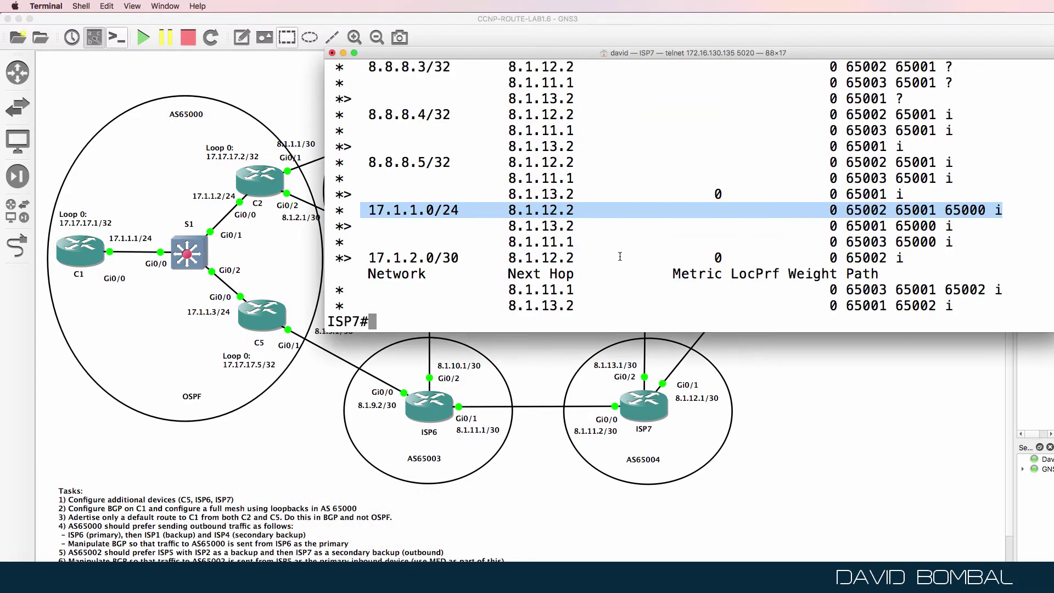
{"action": "key", "text": "super+Tab"}
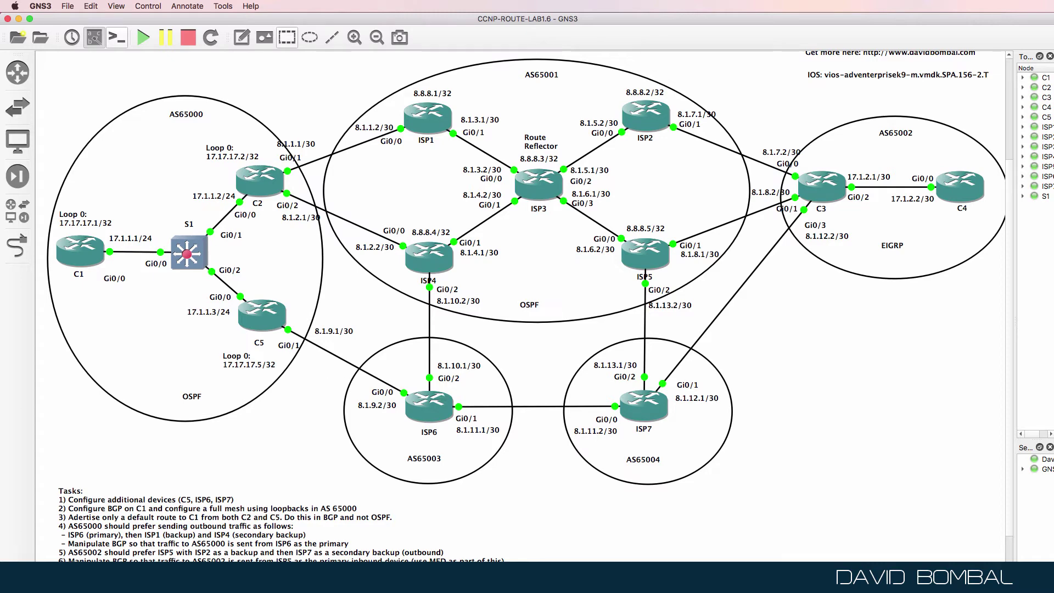
{"action": "key", "text": "super+Tab"}
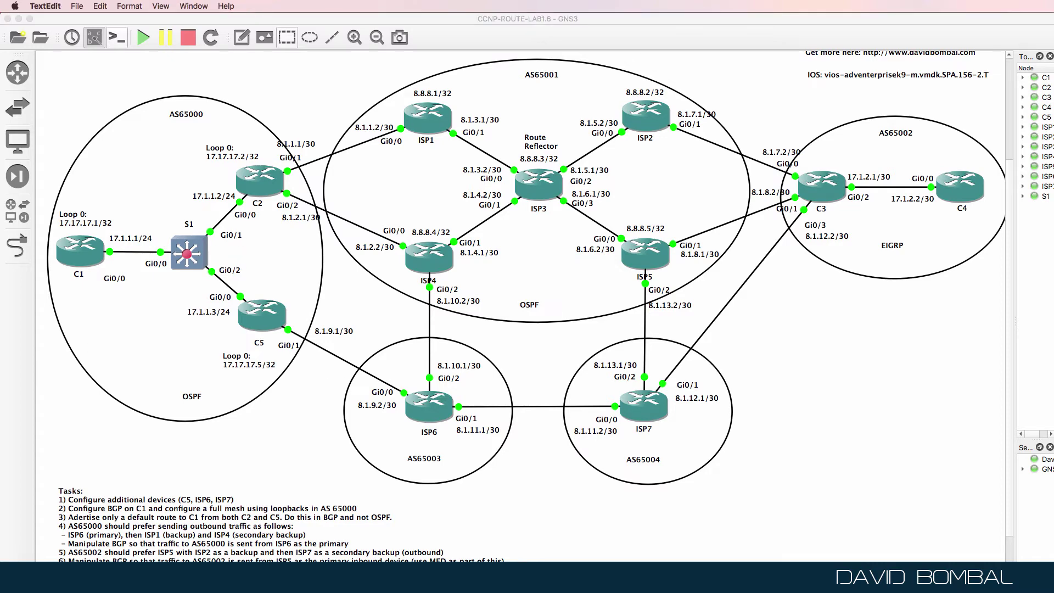
{"action": "key", "text": "alt+Tab"}
{"action": "key", "text": "Return"}
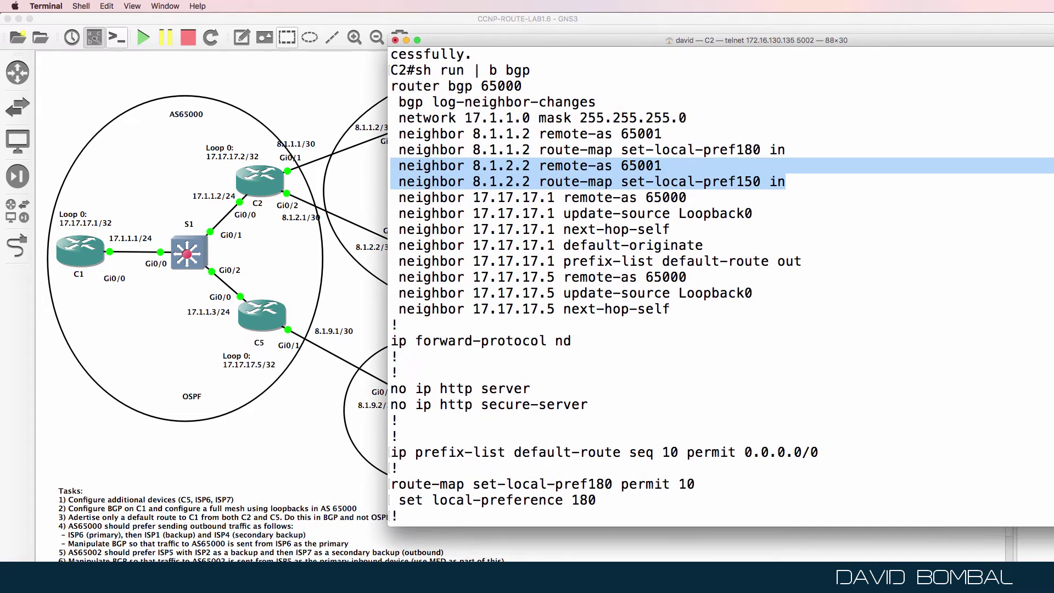
Step: Display C2's running configuration from the BGP section and reposition the console so ISP1, ISP4 and ISP6 are in view
{"action": "key", "text": "Up"}
{"action": "key", "text": "Return"}
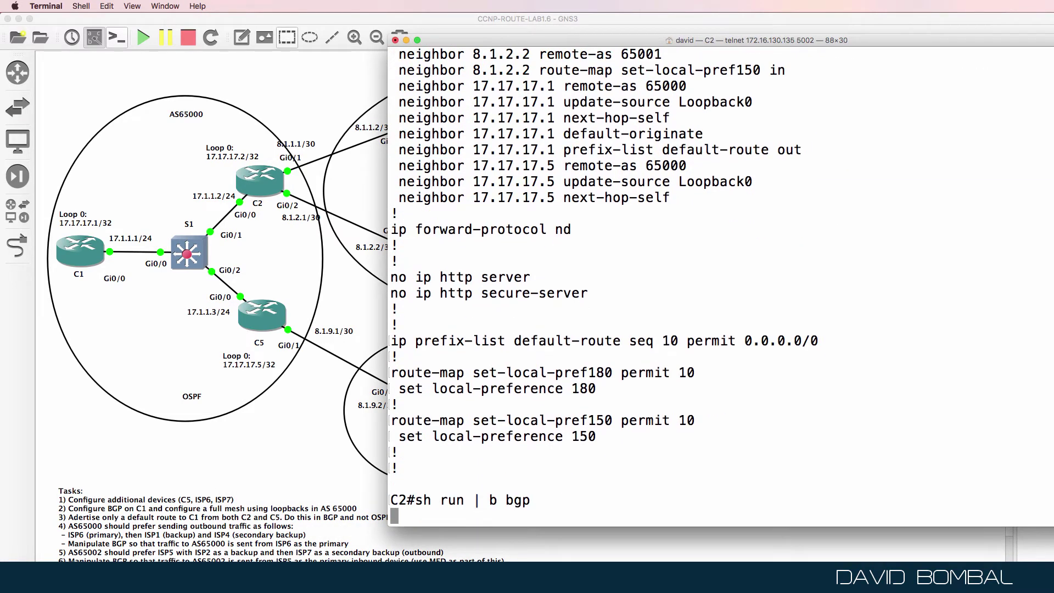
{"action": "left_click_drag", "start_coordinate": [660, 40], "coordinate": [700, 34]}
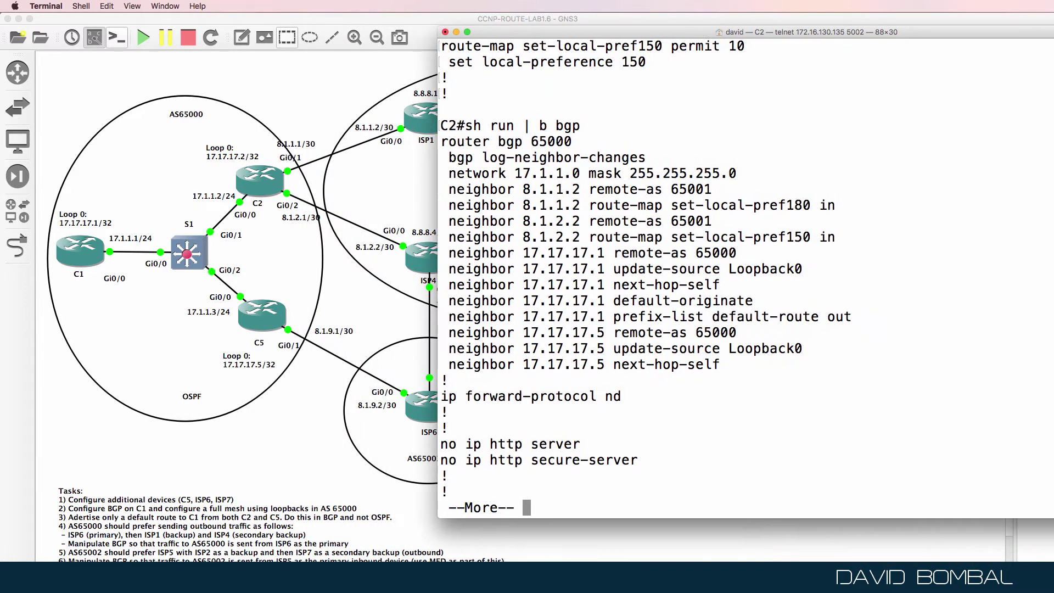
Step: Enter router configuration mode for BGP 65000 on C2
{"action": "type", "text": "conf t"}
{"action": "key", "text": "Return"}
{"action": "type", "text": "router bg"}
{"action": "key", "text": "BackSpace"}
{"action": "key", "text": "BackSpace"}
{"action": "key", "text": "BackSpace"}
{"action": "key", "text": "BackSpace"}
{"action": "type", "text": "bgp"}
{"action": "key", "text": "BackSpace"}
{"action": "key", "text": "BackSpace"}
{"action": "key", "text": "BackSpace"}
{"action": "key", "text": "BackSpace"}
{"action": "type", "text": "r bgp"}
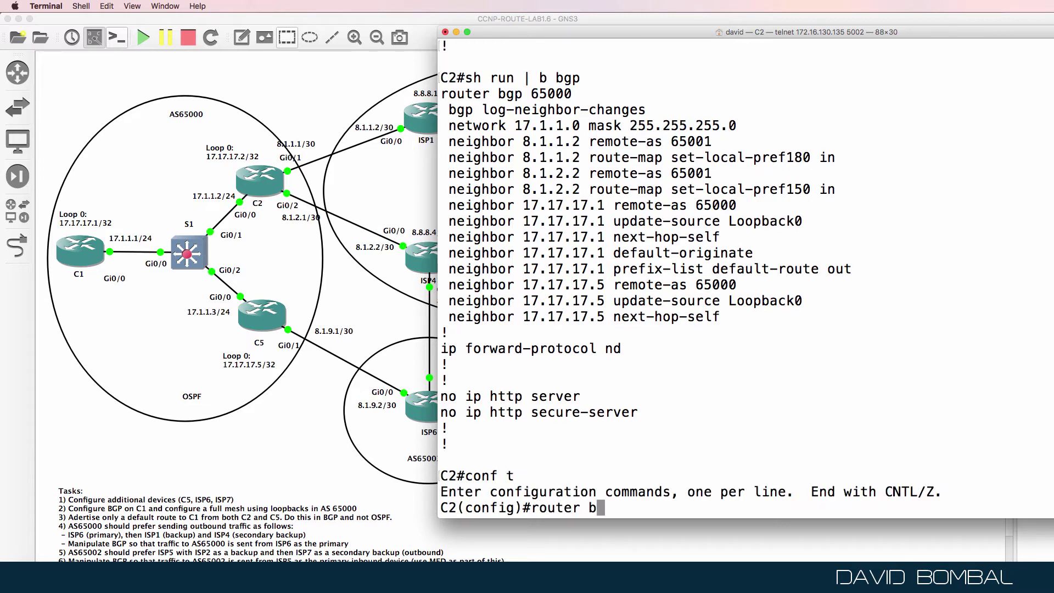
{"action": "key", "text": "BackSpace"}
{"action": "type", "text": "gp 6500"}
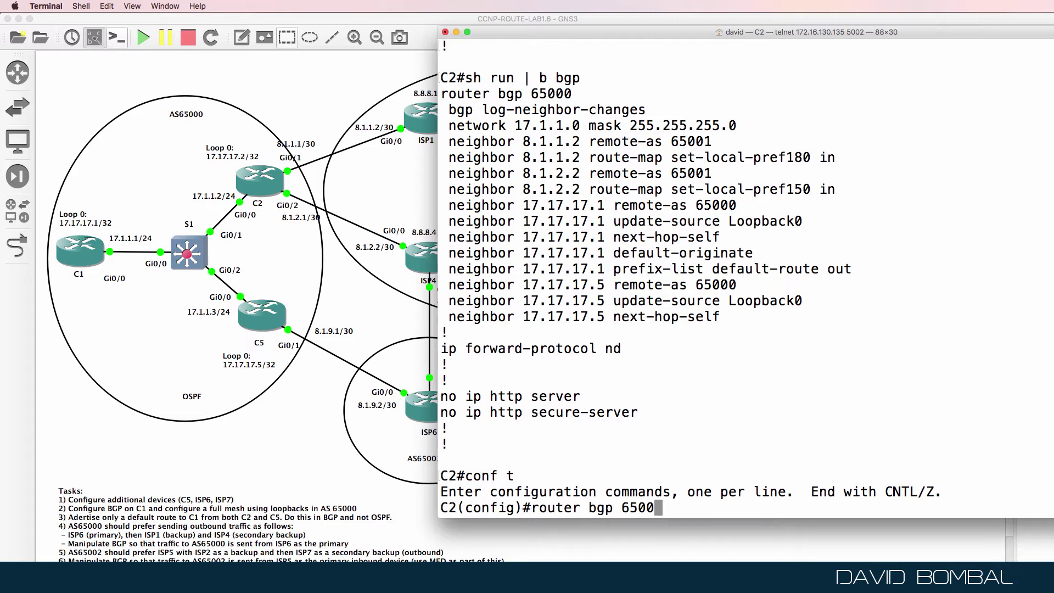
{"action": "type", "text": "0"}
{"action": "key", "text": "Return"}
Step: Apply the route map as-prepend outbound to neighbor 8.1.1.2
{"action": "type", "text": "nei"}
{"action": "key", "text": "Tab"}
{"action": "type", "text": "8.1.1.2"}
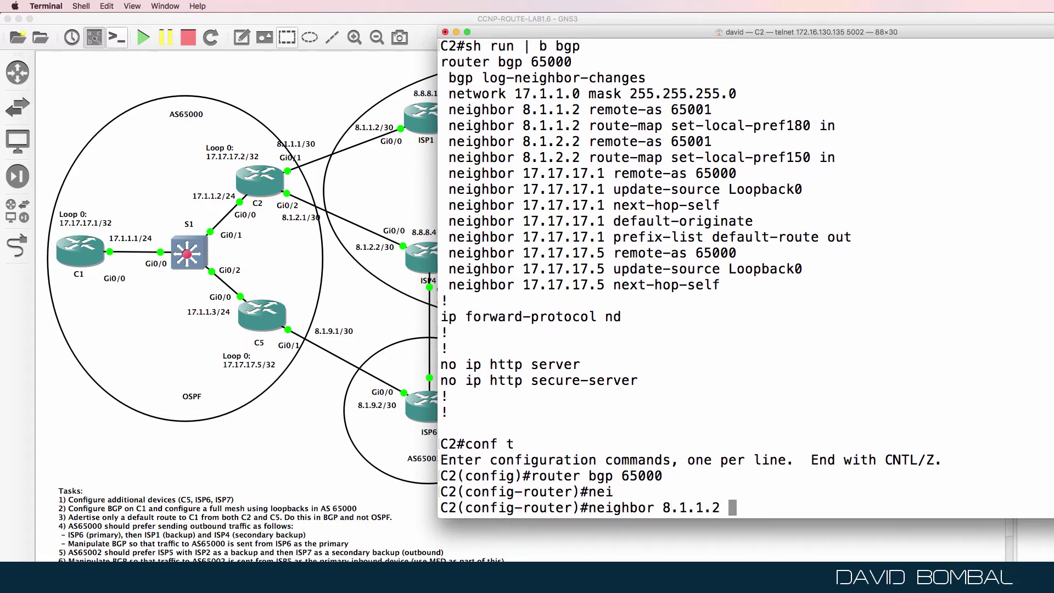
{"action": "type", "text": " rout"}
{"action": "key", "text": "Tab"}
{"action": "type", "text": "e-m"}
{"action": "key", "text": "Tab"}
{"action": "type", "text": "as-"}
{"action": "type", "text": "prepend"}
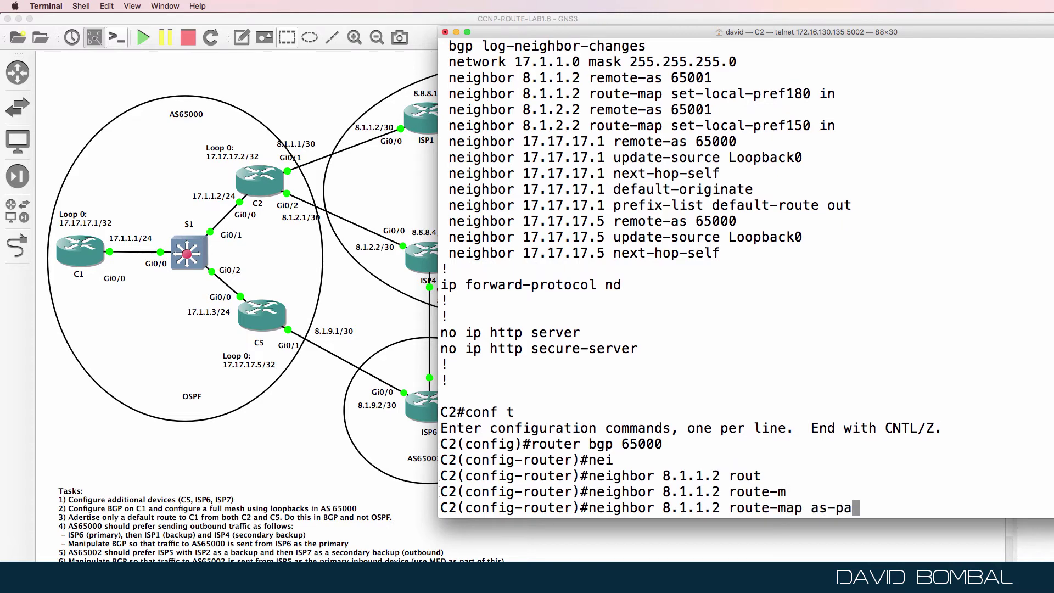
{"action": "type", "text": " out"}
{"action": "key", "text": "Return"}
Step: Apply the route map as-prepend outbound to neighbor 8.1.2.2 as well
{"action": "key", "text": "Up"}
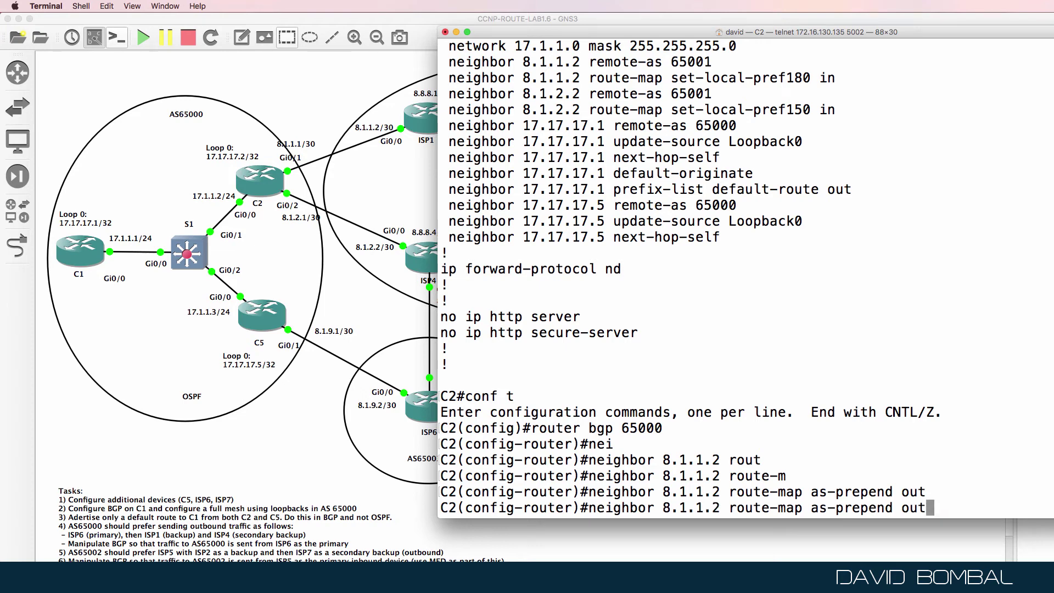
{"action": "key", "text": "Left"}
{"action": "key", "text": "Left"}
{"action": "key", "text": "Left"}
{"action": "key", "text": "Left"}
{"action": "key", "text": "Left"}
{"action": "key", "text": "Left"}
{"action": "key", "text": "Left"}
{"action": "key", "text": "Left"}
{"action": "key", "text": "Left"}
{"action": "key", "text": "Left"}
{"action": "key", "text": "Left"}
{"action": "key", "text": "Left"}
{"action": "key", "text": "Left"}
{"action": "key", "text": "Left"}
{"action": "key", "text": "Left"}
{"action": "key", "text": "Left"}
{"action": "key", "text": "Left"}
{"action": "key", "text": "Left"}
{"action": "key", "text": "Left"}
{"action": "key", "text": "Left"}
{"action": "type", "text": "2"}
{"action": "key", "text": "Return"}
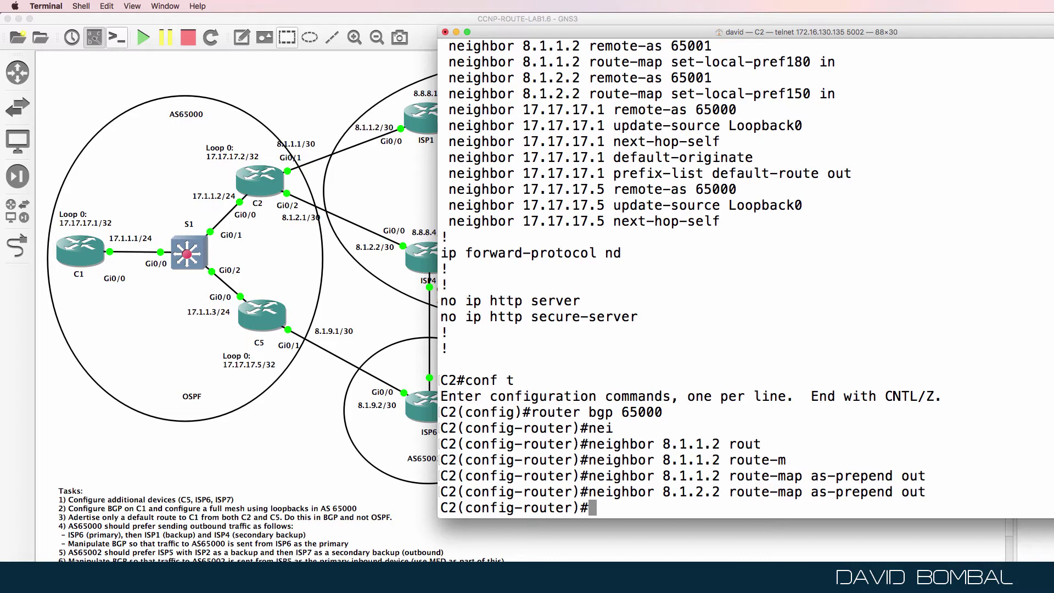
Step: Leave BGP configuration and create the route map as-prepend with permit sequence 10
{"action": "type", "text": "exit"}
{"action": "key", "text": "Return"}
{"action": "type", "text": "route"}
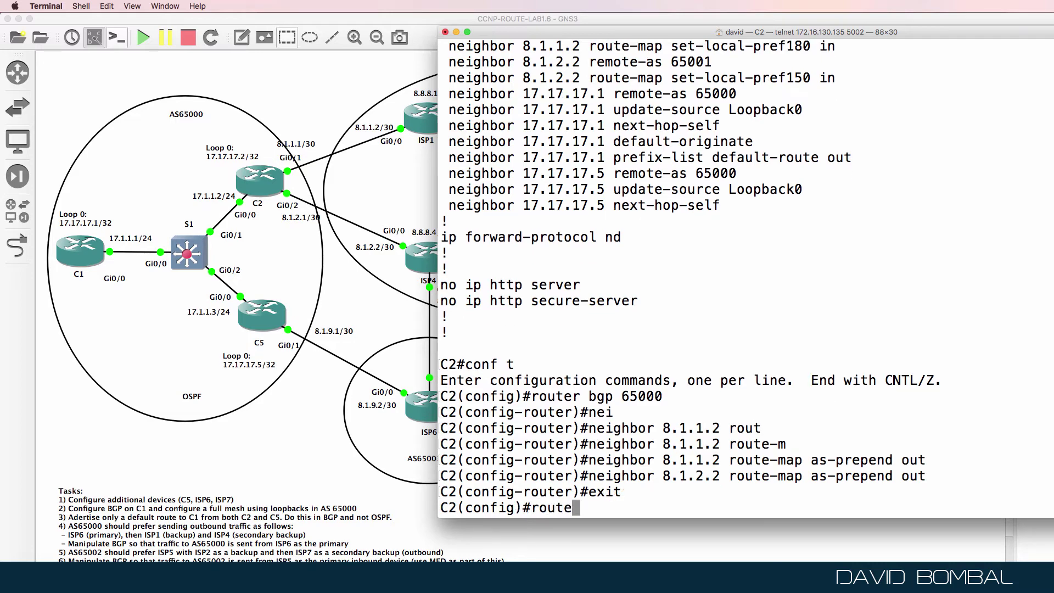
{"action": "type", "text": "-map as-prepend permit "}
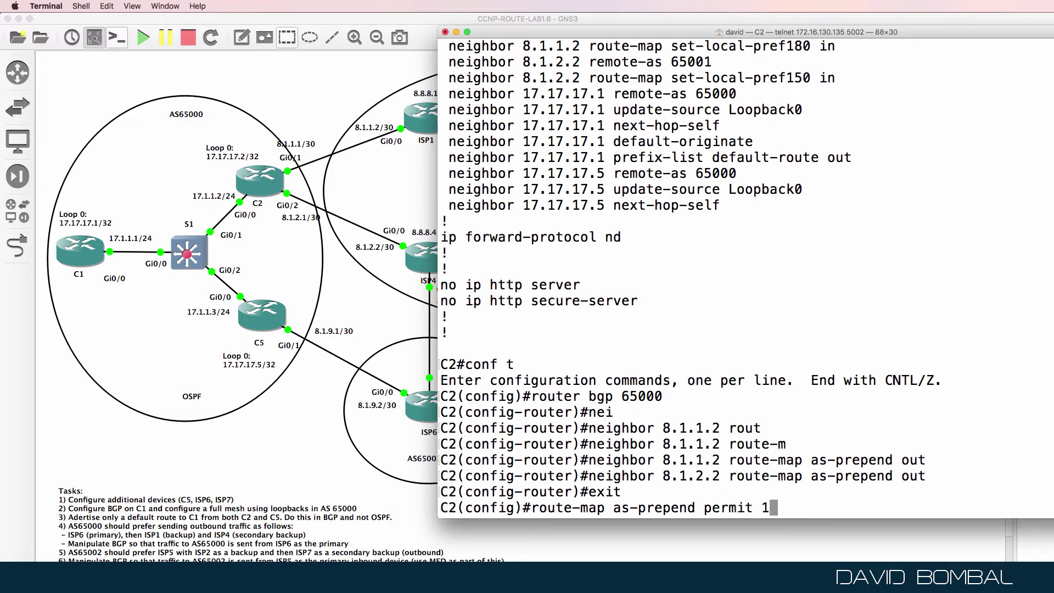
{"action": "type", "text": "10"}
{"action": "key", "text": "Return"}
{"action": "type", "text": "set ?"}
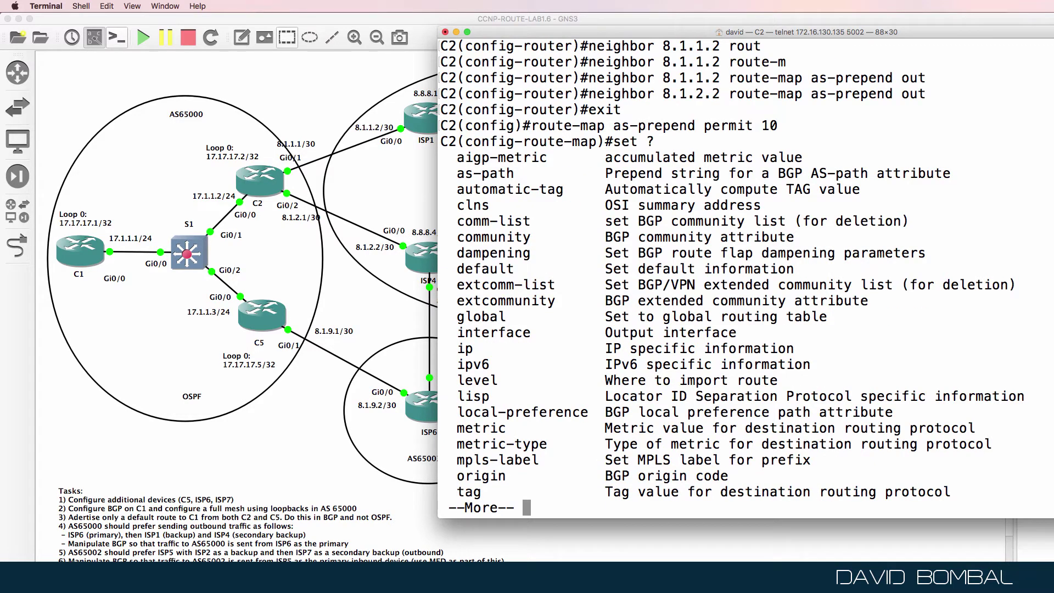
{"action": "left_click_drag", "start_coordinate": [442, 171], "coordinate": [952, 173]}
{"action": "left_click_drag", "start_coordinate": [824, 31], "coordinate": [734, 50]}
{"action": "key", "text": "space"}
{"action": "type", "text": "ap)#set a"}
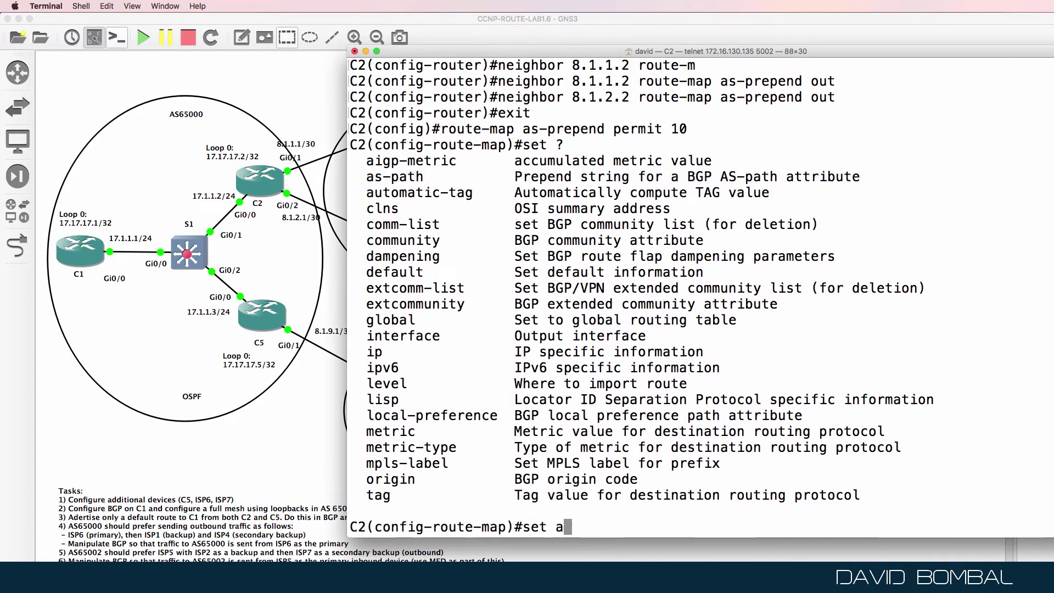
{"action": "type", "text": "s"}
{"action": "key", "text": "Tab"}
{"action": "type", "text": "?"}
{"action": "type", "text": "pr"}
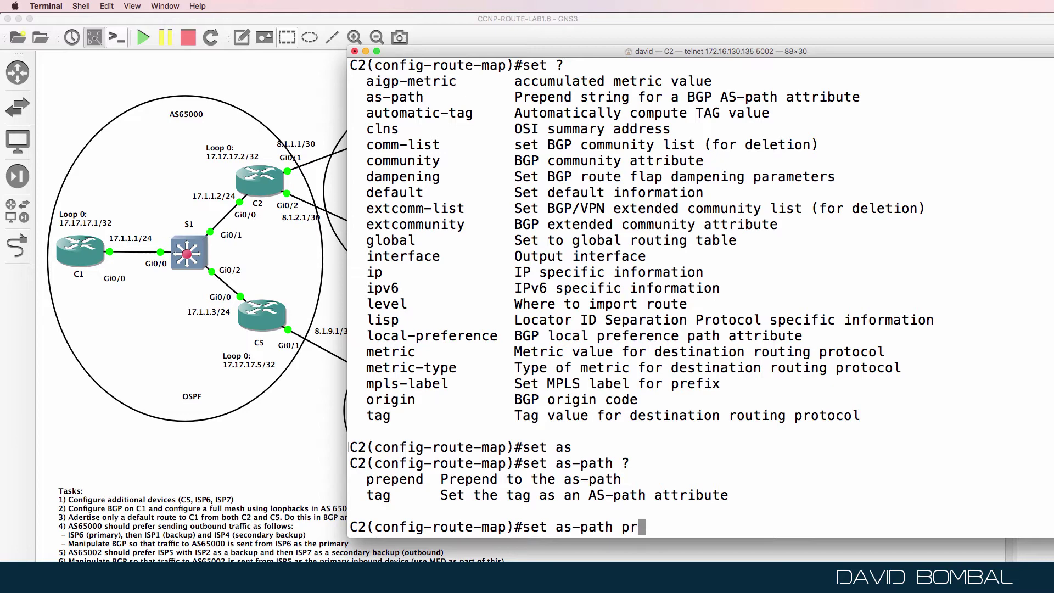
{"action": "key", "text": "Tab"}
{"action": "type", "text": "?65000 65000 65000"}
{"action": "key", "text": "Return"}
Step: Leave configuration mode on C2 and soft-clear all of its BGP sessions
{"action": "type", "text": "end"}
{"action": "key", "text": "Return"}
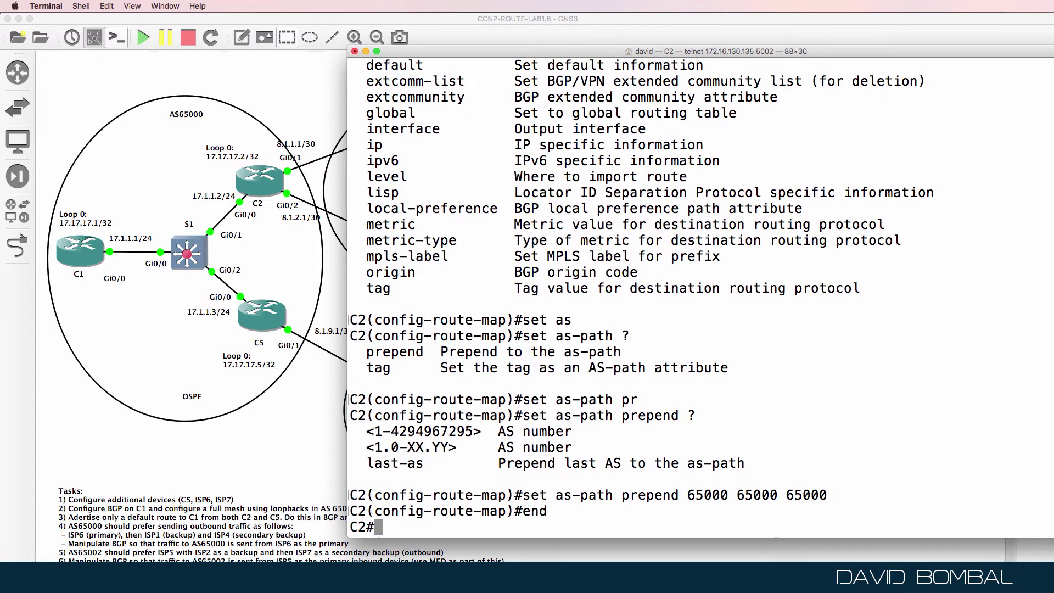
{"action": "type", "text": "clear ip bgp * soft"}
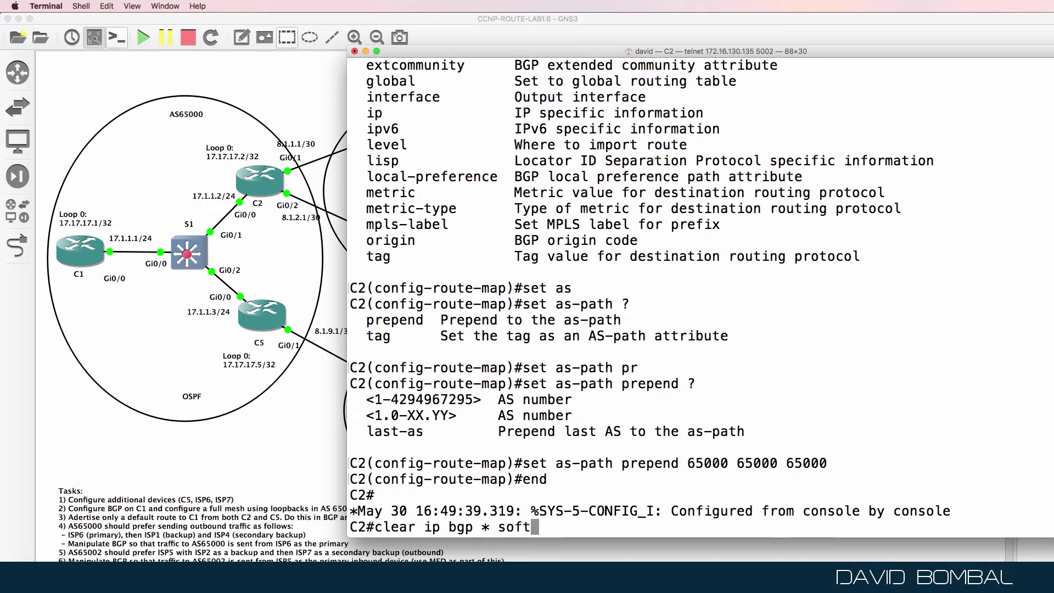
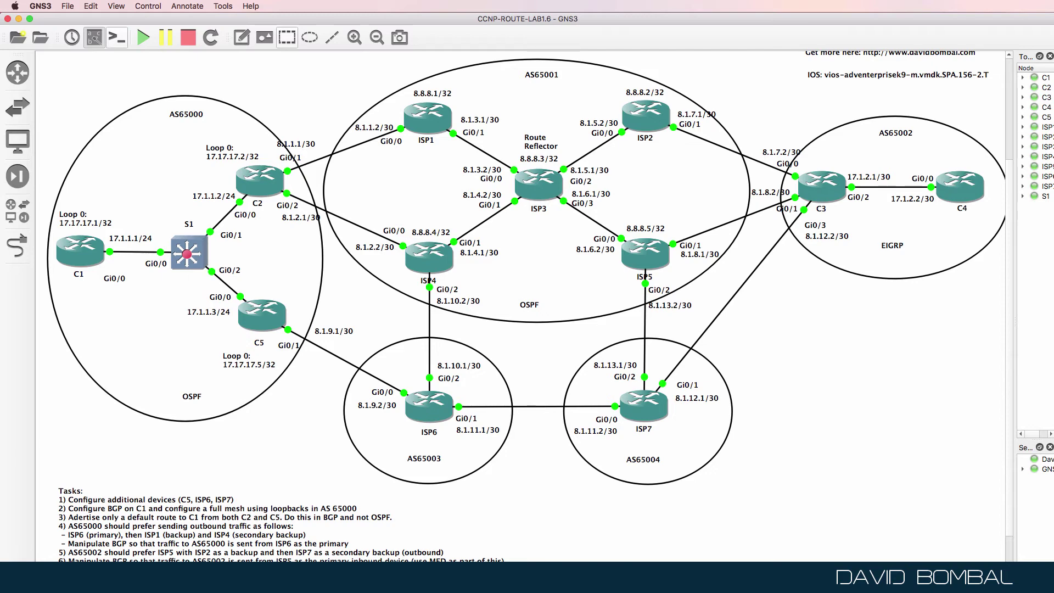
Step: Switch to C3's console and rerun the traceroute to 17.1.1.1
{"action": "right_click", "coordinate": [331, 576]}
{"action": "left_click", "coordinate": [304, 519]}
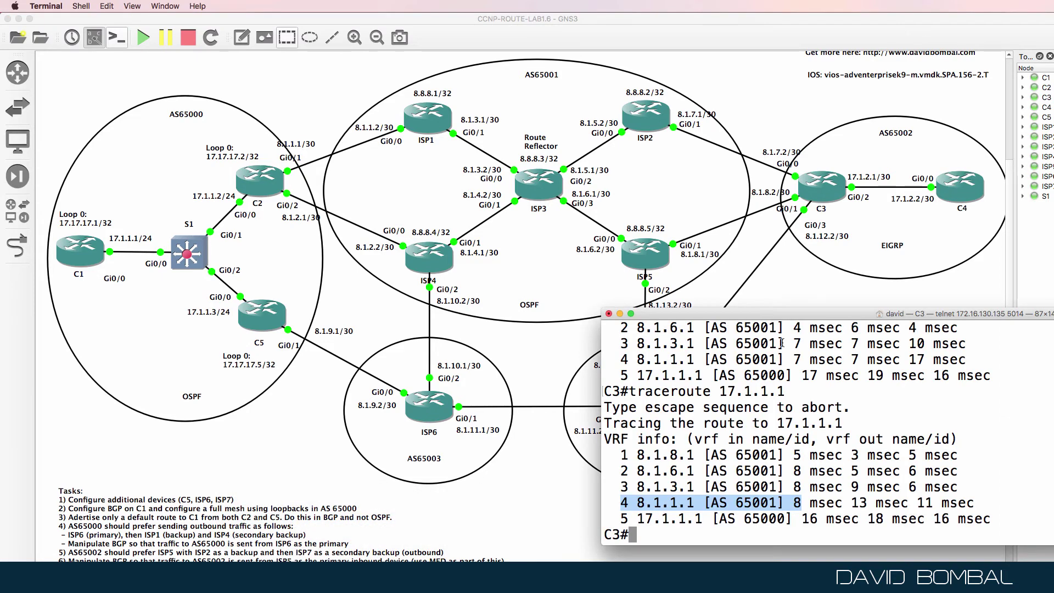
{"action": "left_click_drag", "start_coordinate": [769, 318], "coordinate": [529, 312]}
{"action": "key", "text": "Up"}
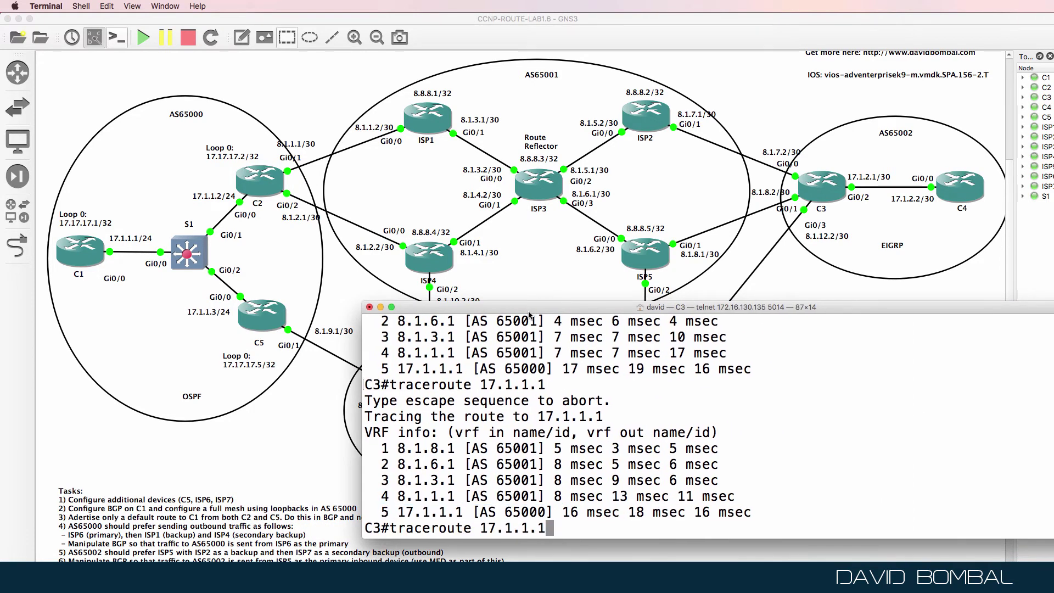
{"action": "key", "text": "Return"}
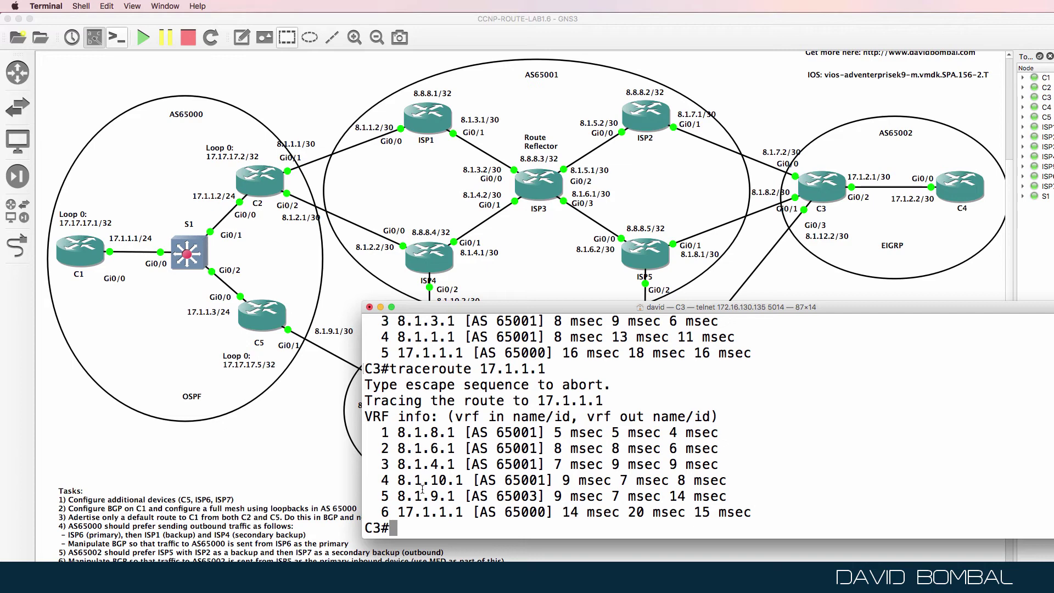
Step: Examine each hop of C3's new traceroute to 17.1.1.1 against the topology, from 8.1.8.1 to the destination
{"action": "left_click_drag", "start_coordinate": [391, 492], "coordinate": [735, 500]}
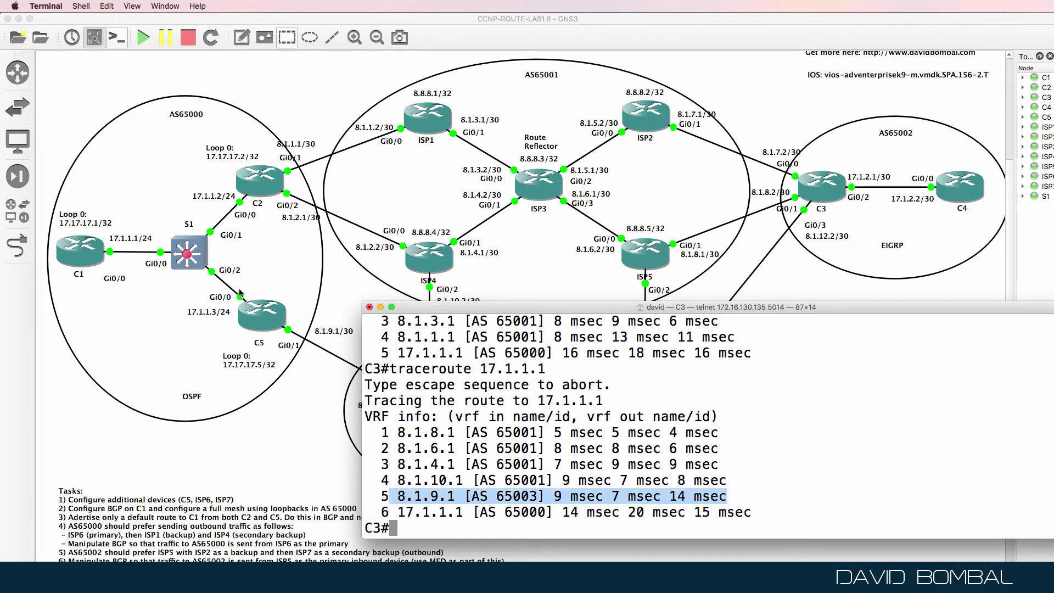
{"action": "left_click_drag", "start_coordinate": [427, 309], "coordinate": [592, 291]}
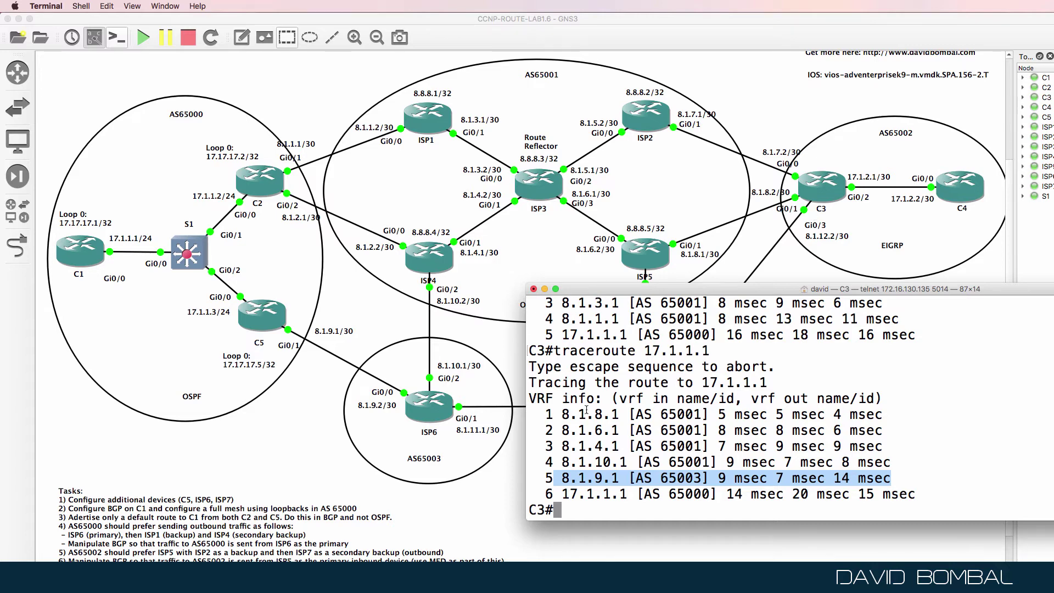
{"action": "left_click", "coordinate": [548, 421]}
{"action": "left_click_drag", "start_coordinate": [563, 416], "coordinate": [944, 419]}
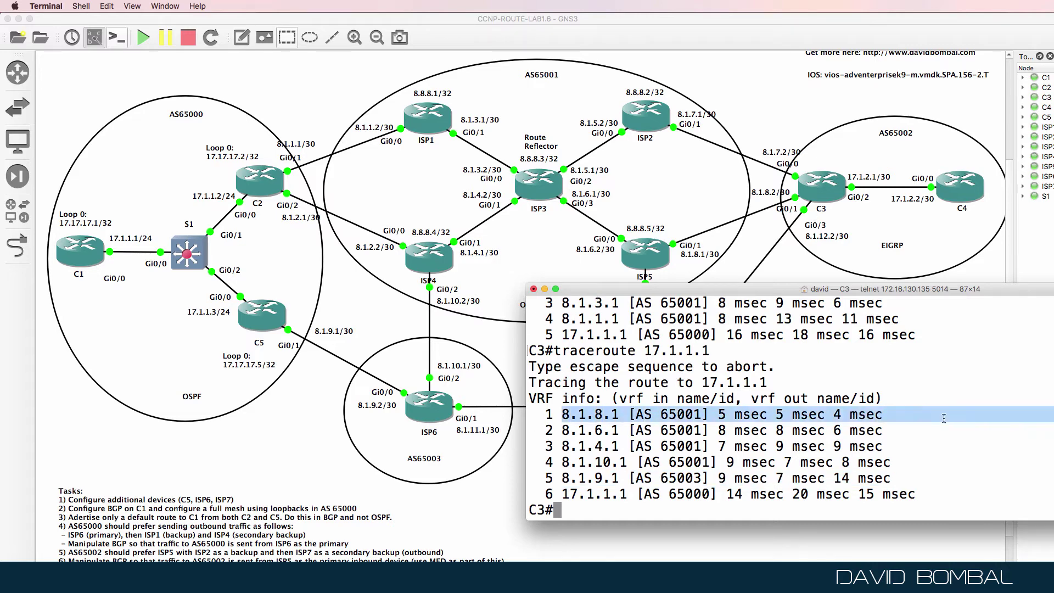
{"action": "left_click_drag", "start_coordinate": [562, 431], "coordinate": [886, 434]}
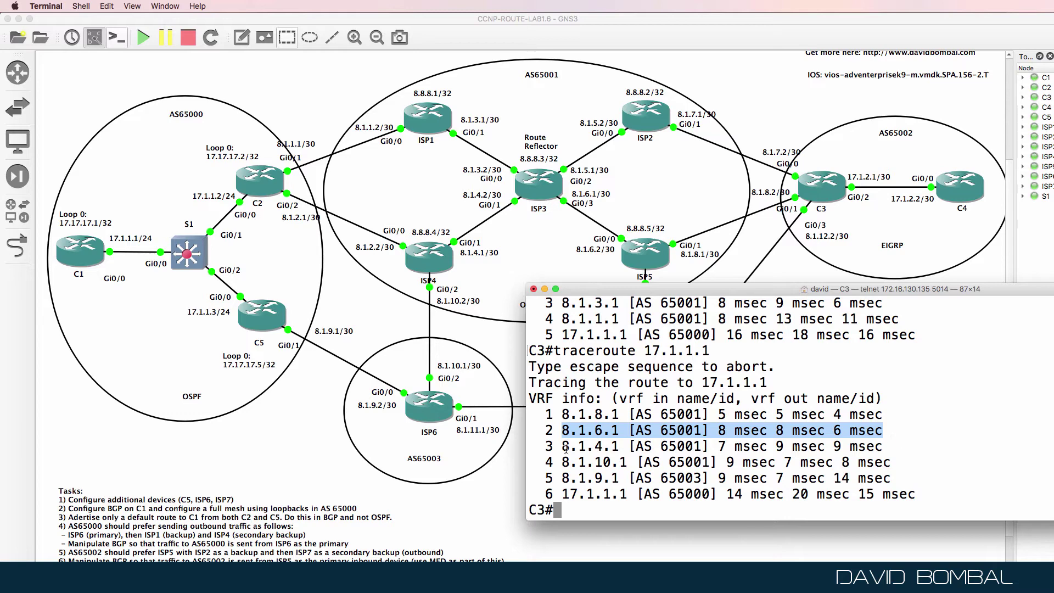
{"action": "left_click_drag", "start_coordinate": [563, 446], "coordinate": [883, 448]}
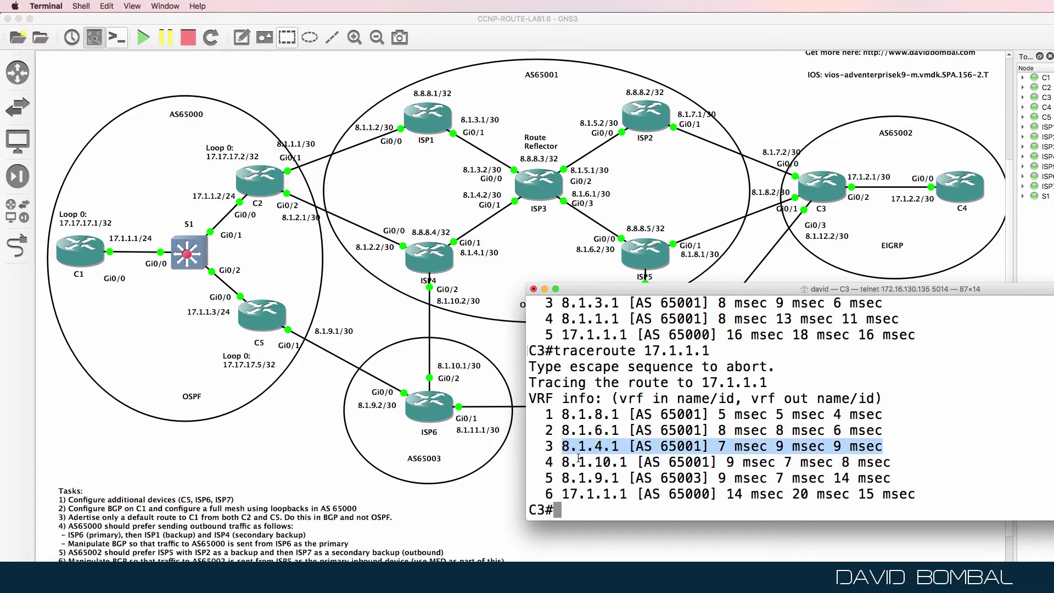
{"action": "left_click_drag", "start_coordinate": [564, 463], "coordinate": [928, 464]}
{"action": "left_click_drag", "start_coordinate": [554, 478], "coordinate": [949, 493]}
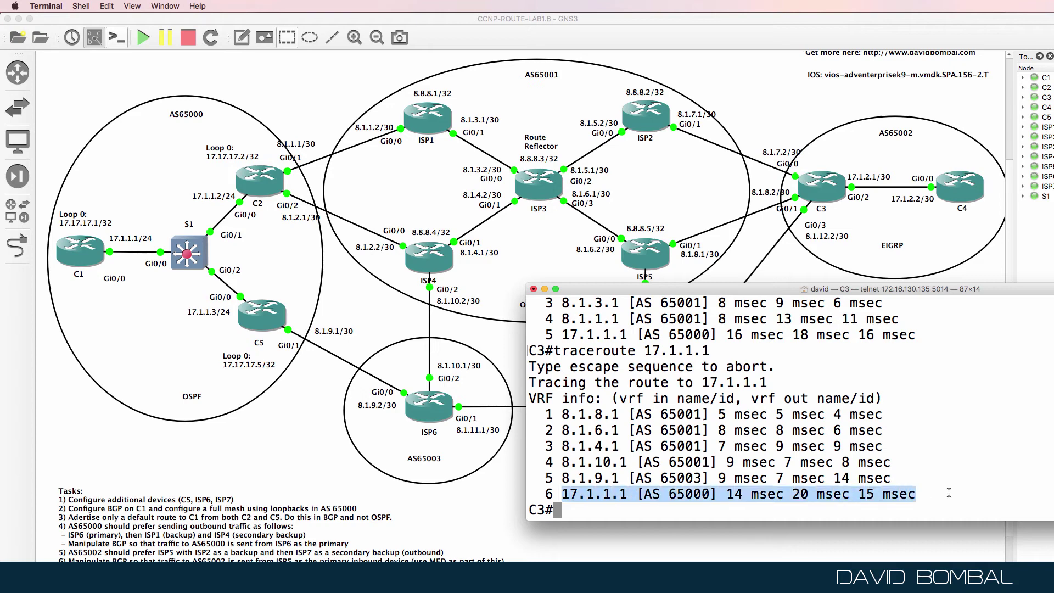
Step: Switch to ISP1's console and display its full BGP table
{"action": "key", "text": "super+Tab"}
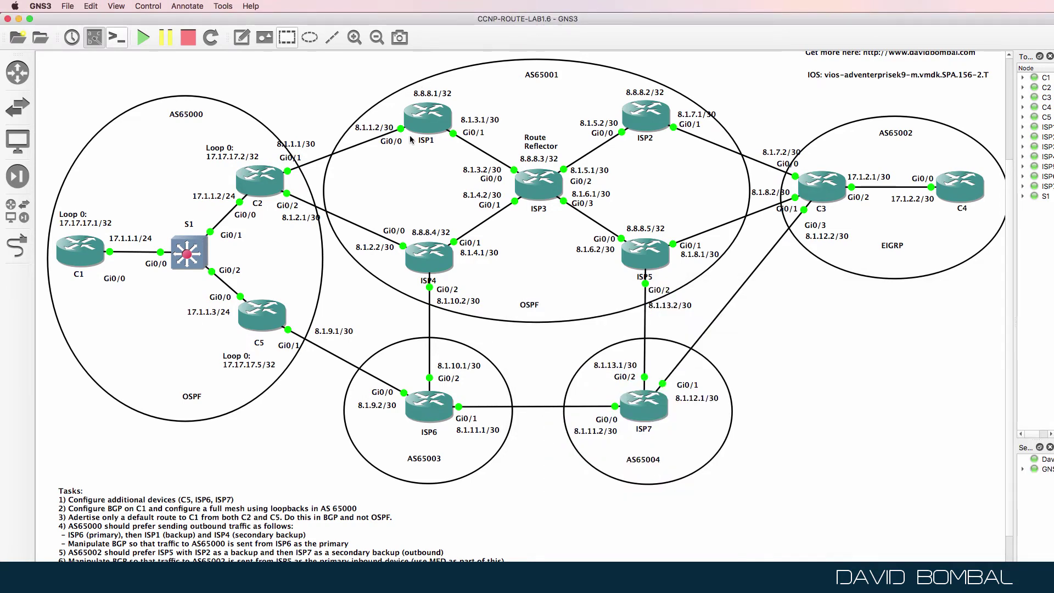
{"action": "right_click", "coordinate": [333, 582]}
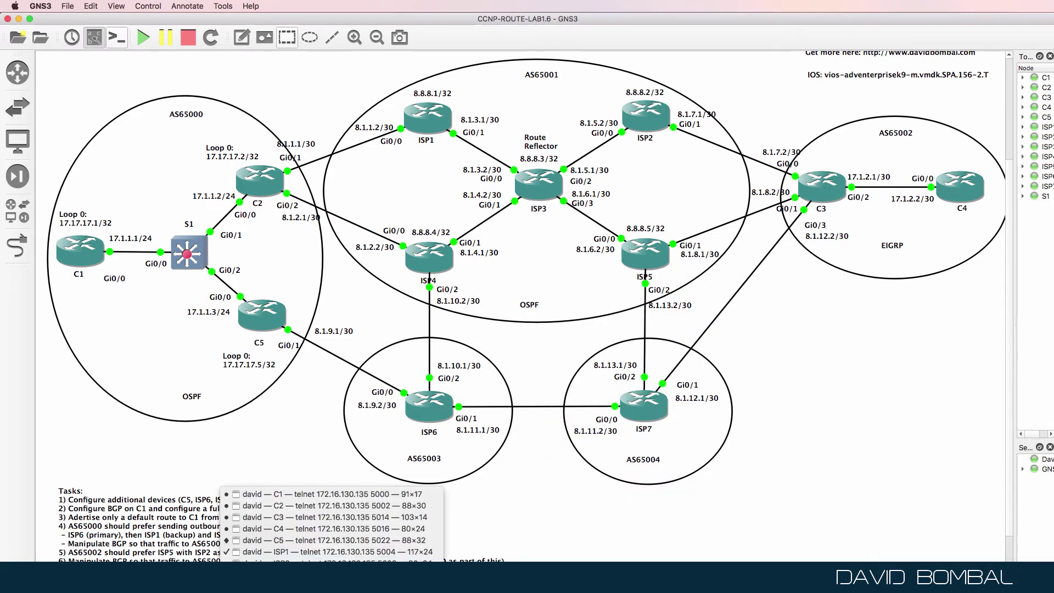
{"action": "left_click", "coordinate": [329, 554]}
{"action": "key", "text": "Return"}
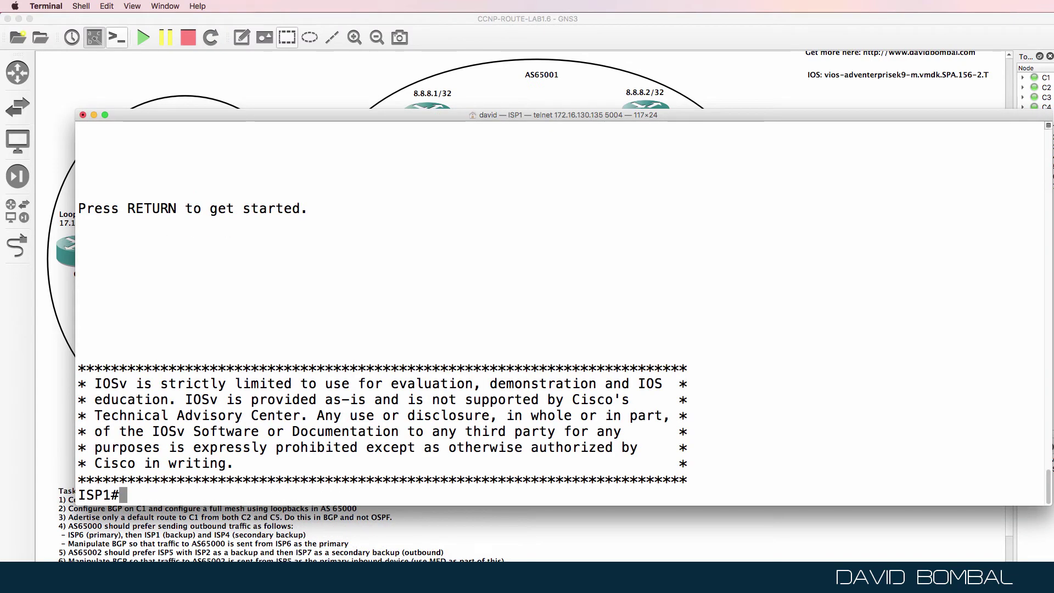
{"action": "type", "text": "sho ip bgp"}
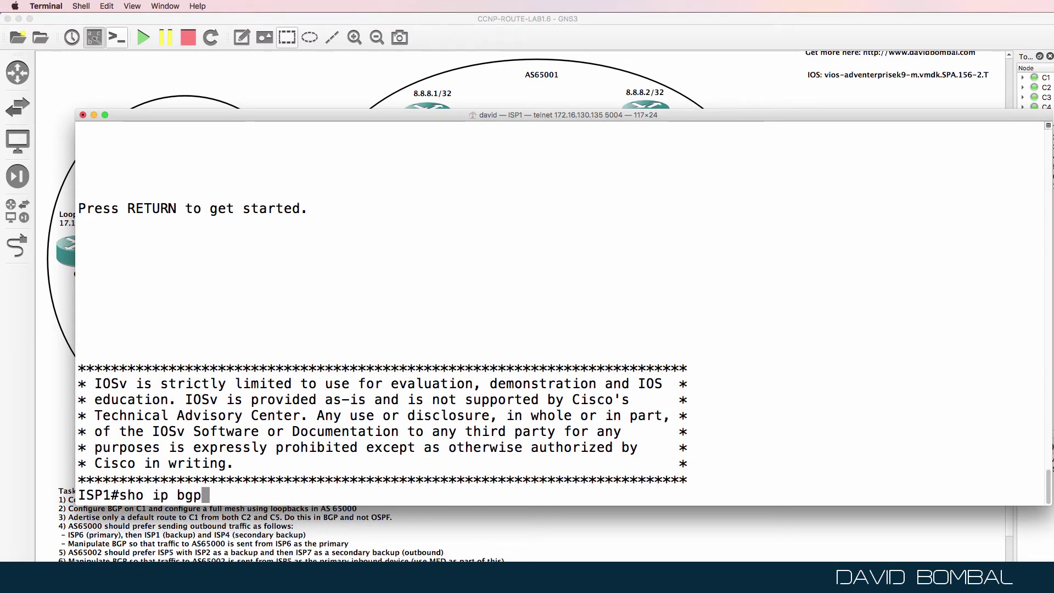
{"action": "key", "text": "Return"}
{"action": "key", "text": "space"}
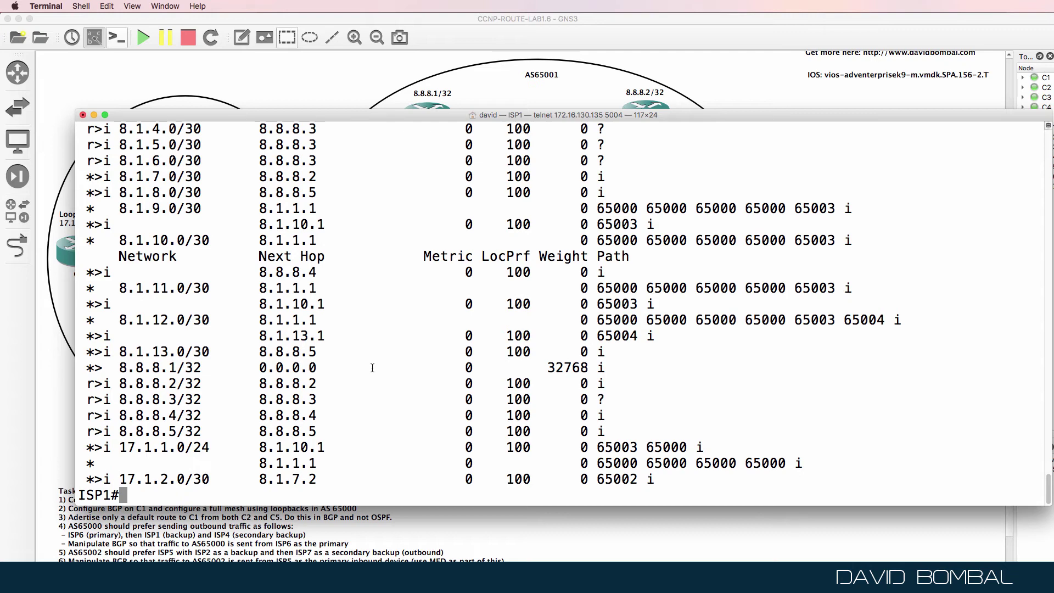
Step: Compare the next hops and AS paths ISP1 lists for network 17.1.1.0/24 with the topology
{"action": "left_click_drag", "start_coordinate": [125, 447], "coordinate": [211, 447]}
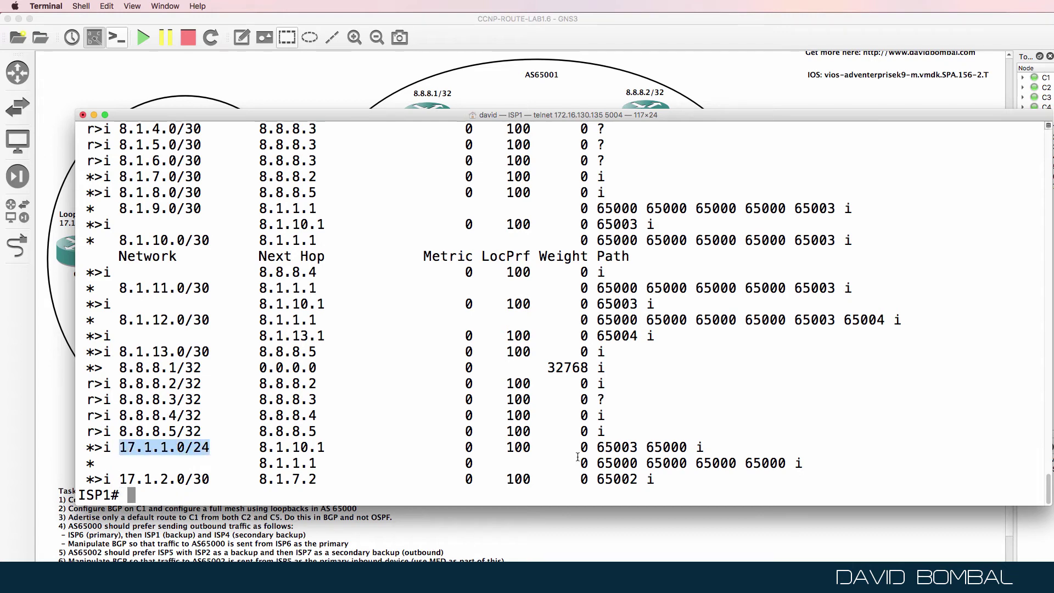
{"action": "left_click_drag", "start_coordinate": [590, 463], "coordinate": [800, 467]}
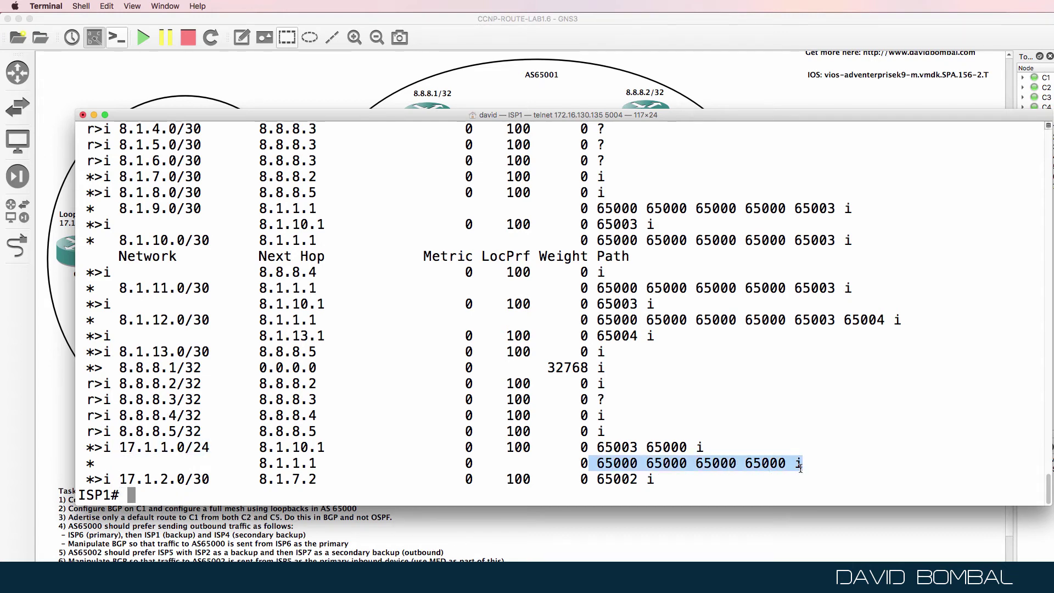
{"action": "left_click_drag", "start_coordinate": [220, 119], "coordinate": [677, 80]}
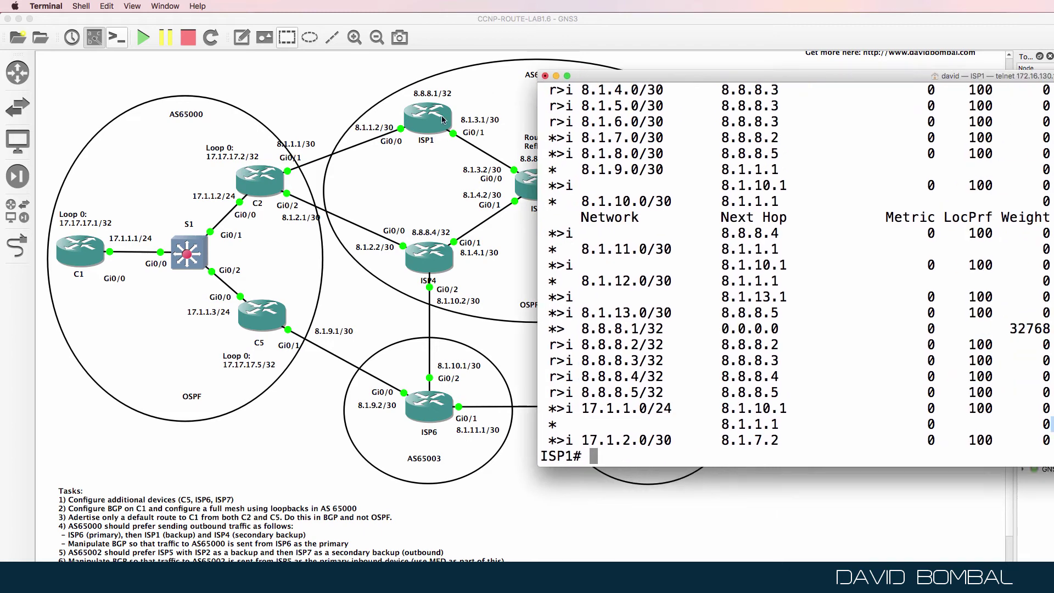
{"action": "left_click_drag", "start_coordinate": [582, 409], "coordinate": [832, 414]}
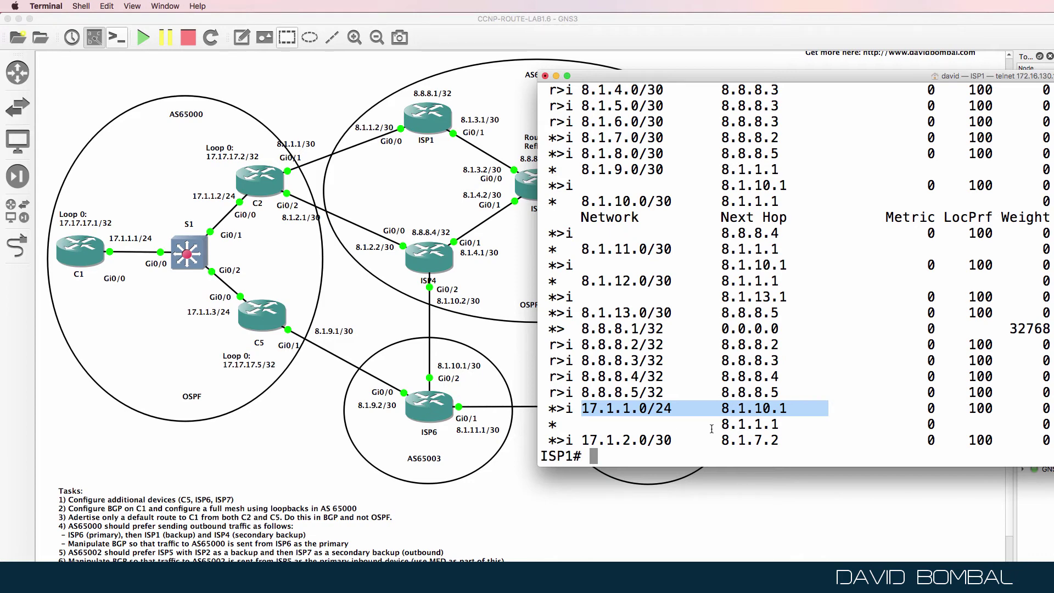
{"action": "left_click_drag", "start_coordinate": [715, 425], "coordinate": [796, 431]}
{"action": "left_click_drag", "start_coordinate": [714, 76], "coordinate": [285, 79]}
{"action": "left_click", "coordinate": [638, 430]}
{"action": "left_click_drag", "start_coordinate": [638, 430], "coordinate": [859, 430]}
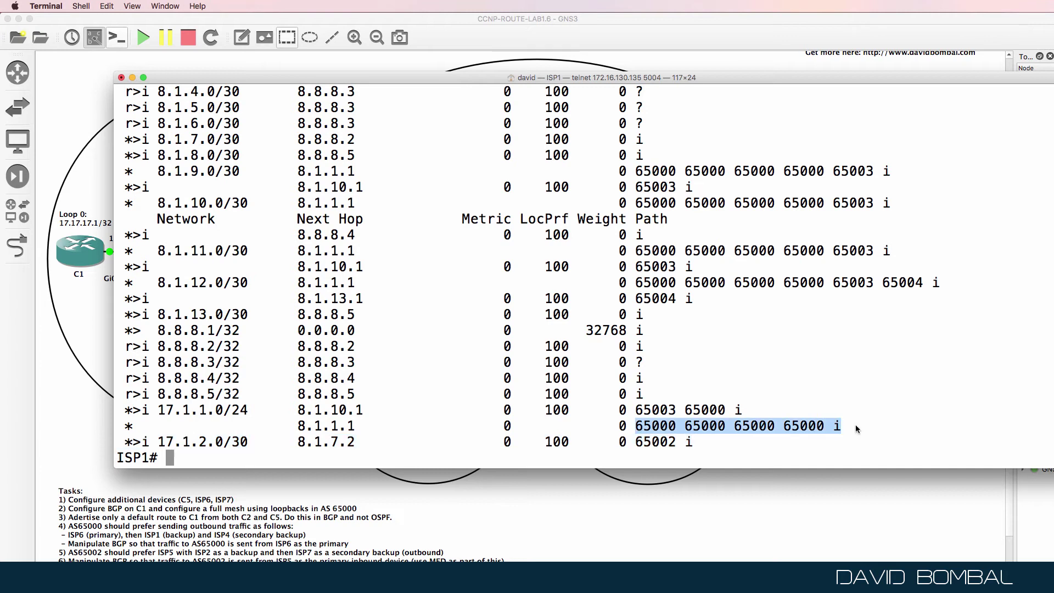
Step: Check ISP1's AS path for 17.1.1.0/24 via 8.1.10.1, and trace the route to 17.1.1.1 from ISP1 with the topology in view
{"action": "left_click_drag", "start_coordinate": [637, 411], "coordinate": [728, 412]}
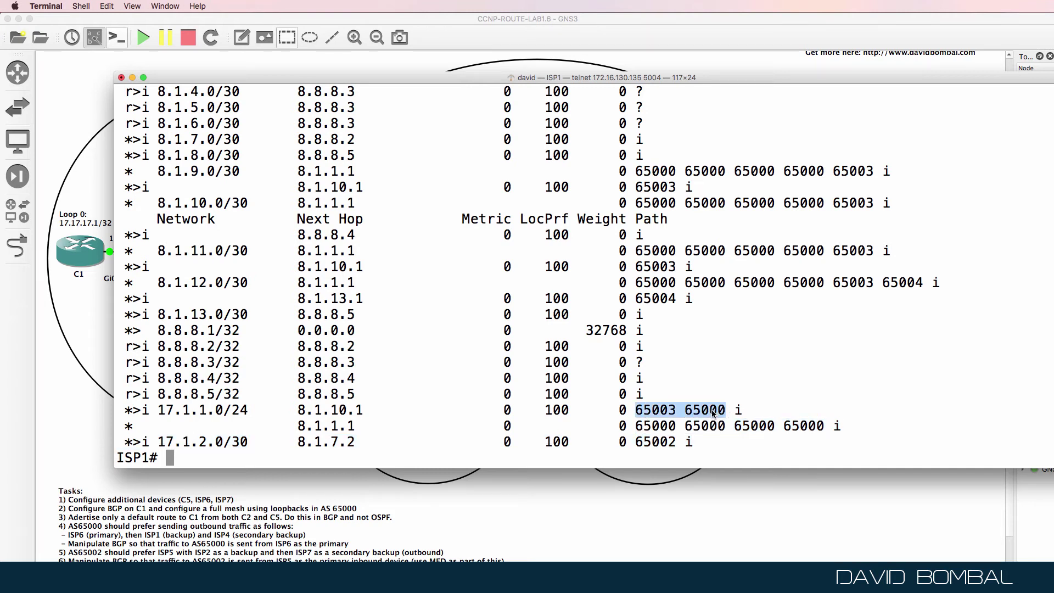
{"action": "type", "text": "tr"}
{"action": "key", "text": "Tab"}
{"action": "type", "text": "17.1.1"}
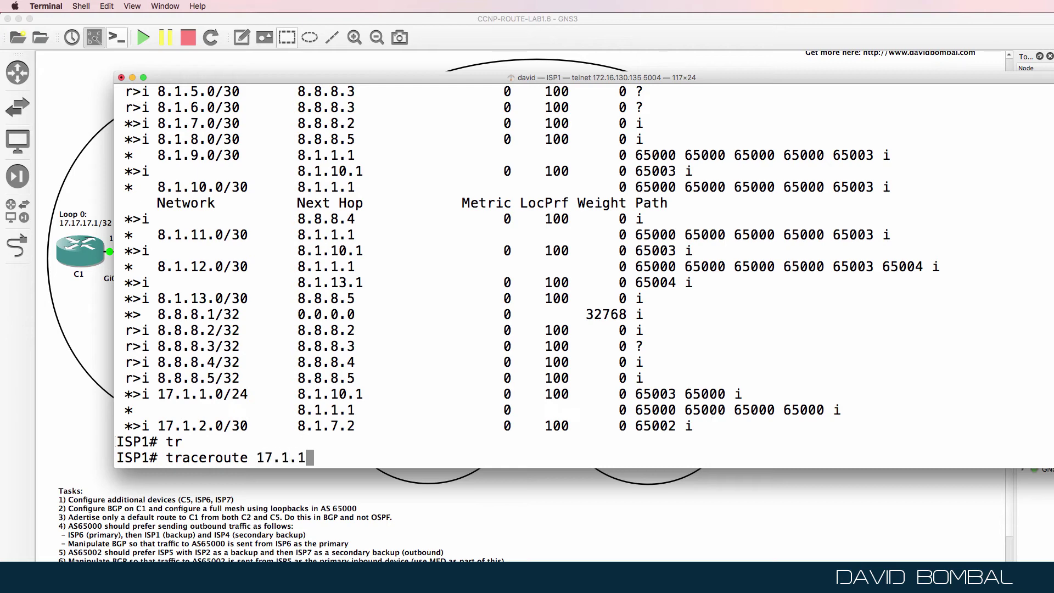
{"action": "type", "text": ".1"}
{"action": "key", "text": "Return"}
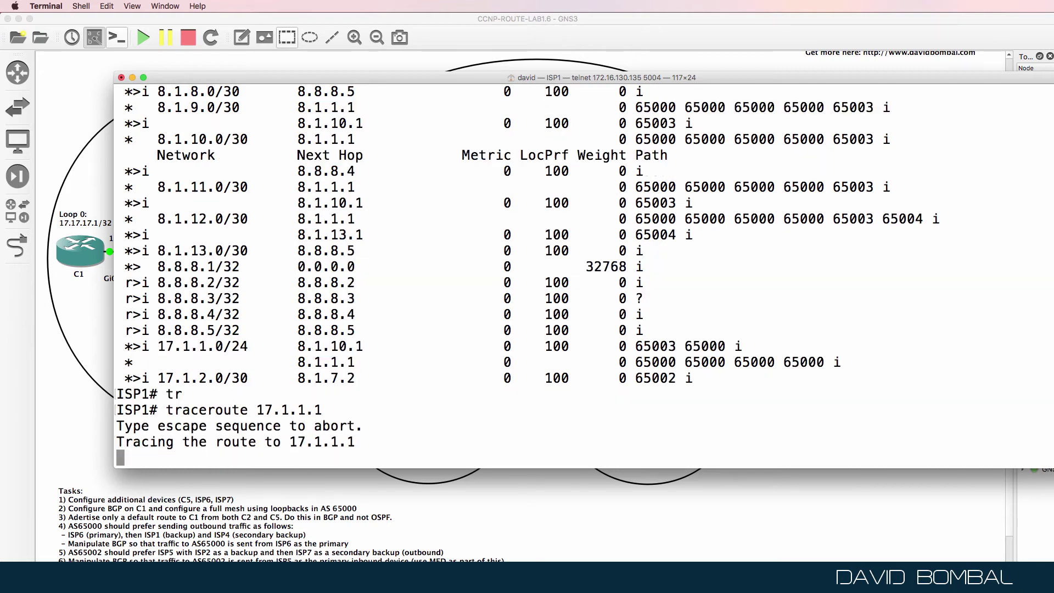
{"action": "left_click_drag", "start_coordinate": [366, 77], "coordinate": [807, 70]}
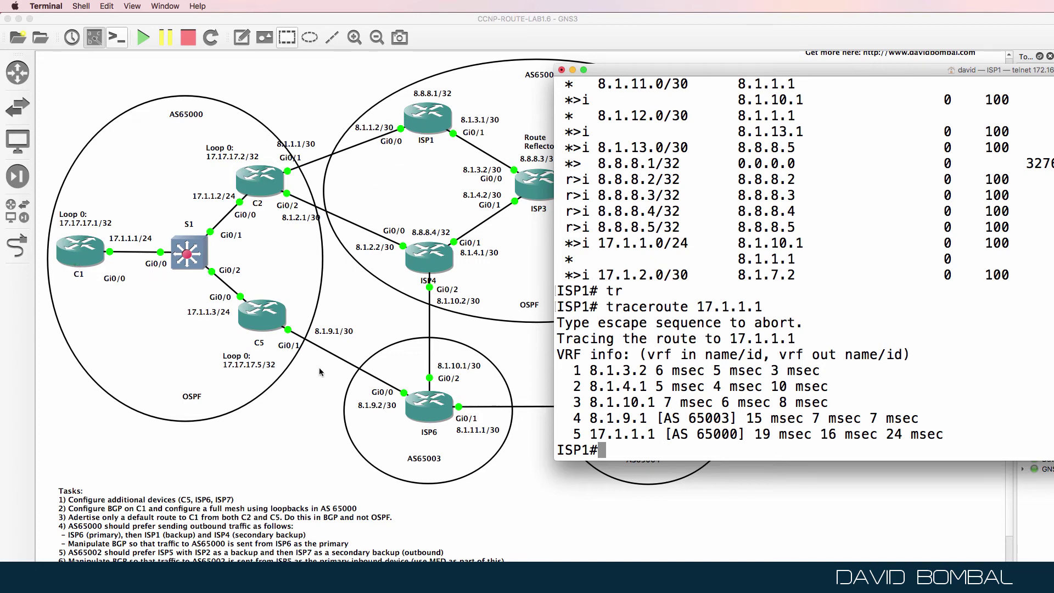
Step: Switch to ISP4's console, display its full BGP table and examine the prepended AS path for 17.1.1.0/24 without line wrapping
{"action": "left_click", "coordinate": [295, 408]}
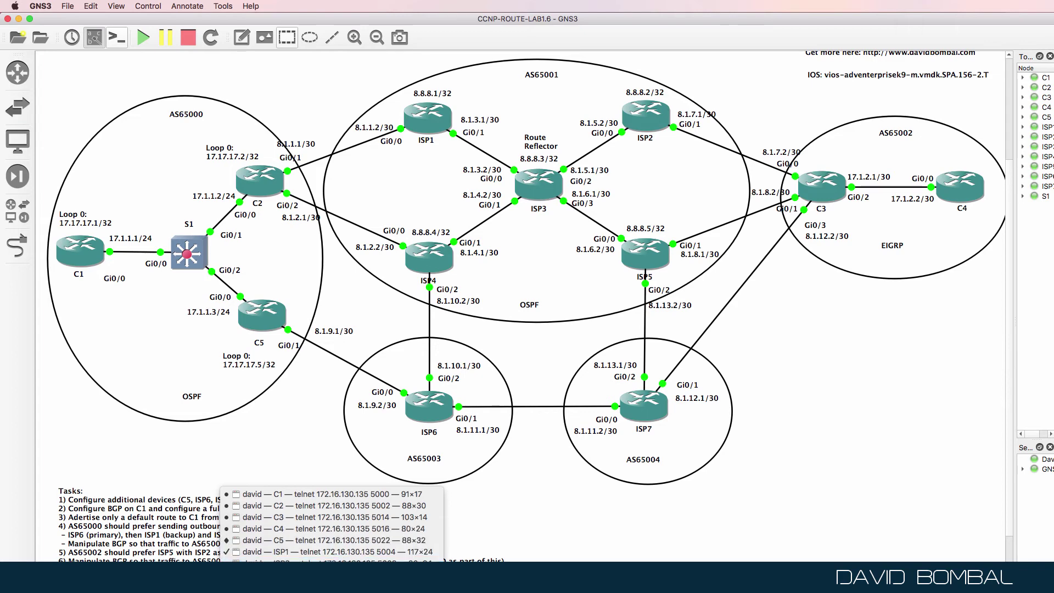
{"action": "left_click", "coordinate": [330, 587]}
{"action": "key", "text": "Return"}
{"action": "key", "text": "Return"}
{"action": "type", "text": "sh ip "}
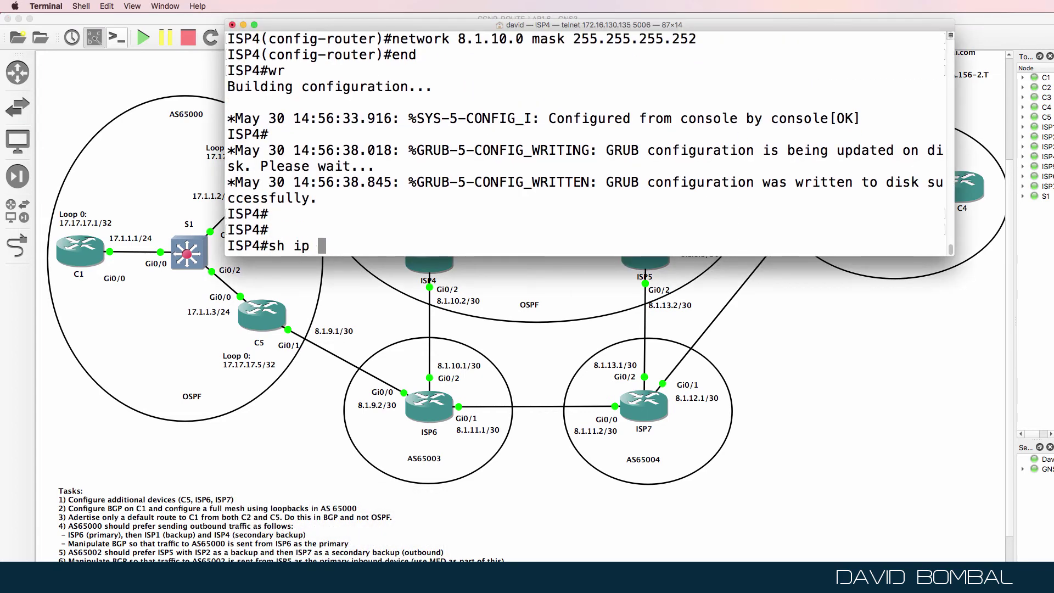
{"action": "type", "text": "bgp"}
{"action": "key", "text": "Return"}
{"action": "key", "text": "space"}
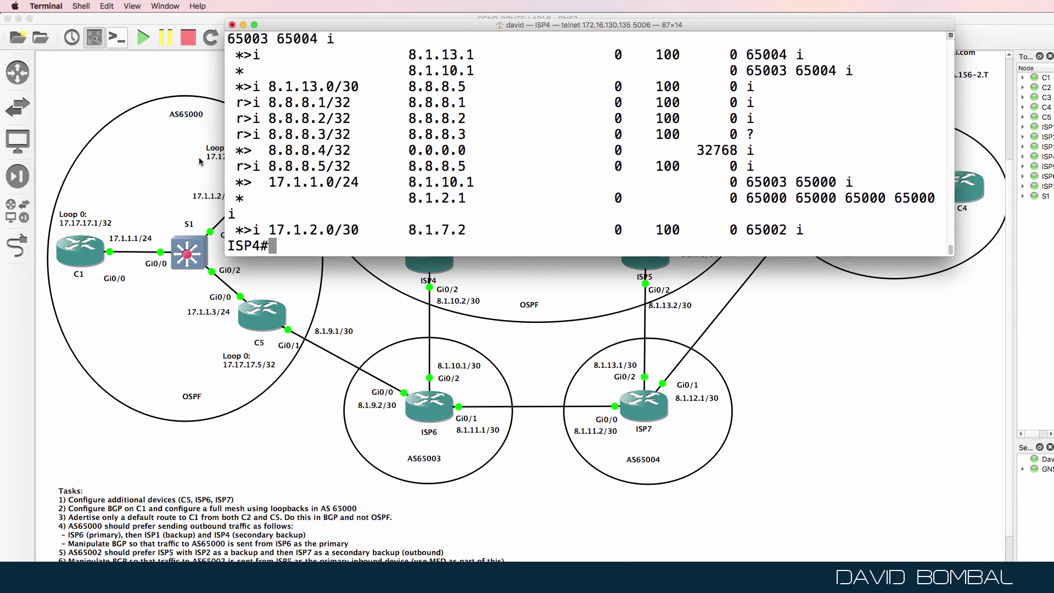
{"action": "left_click_drag", "start_coordinate": [225, 164], "coordinate": [45, 163]}
{"action": "left_click_drag", "start_coordinate": [565, 214], "coordinate": [831, 209]}
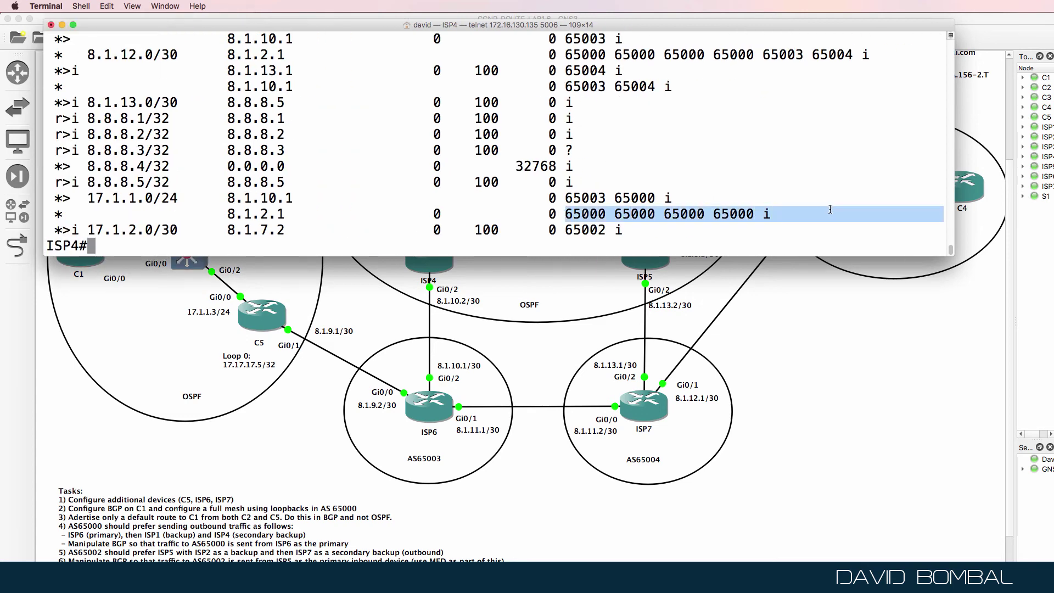
Step: Trace the route to 17.1.1.1 from ISP4 and put its console away
{"action": "type", "text": "tr"}
{"action": "key", "text": "Tab"}
{"action": "type", "text": "17.1.1.1"}
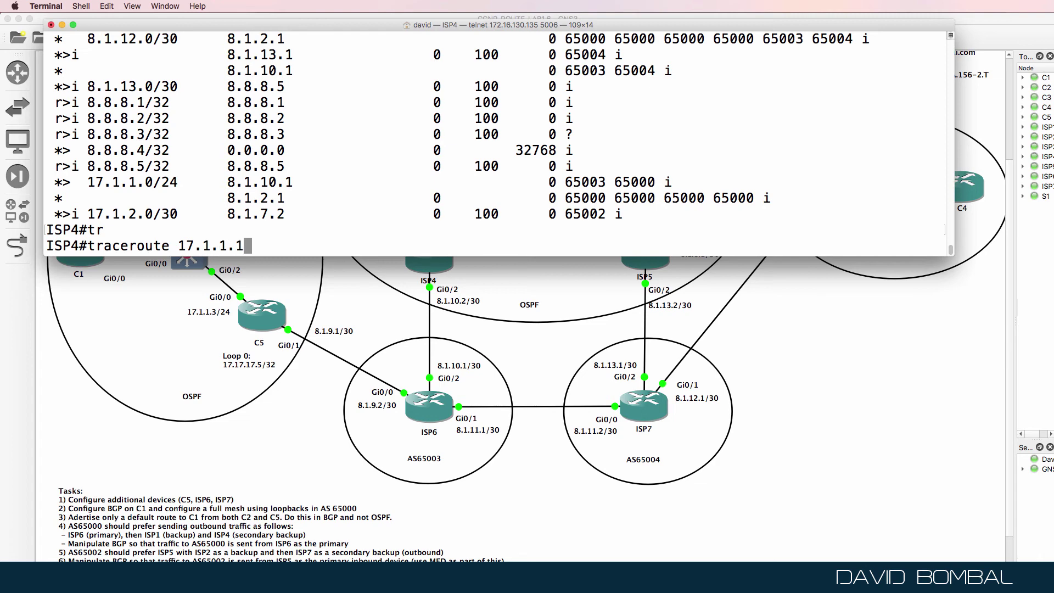
{"action": "key", "text": "Return"}
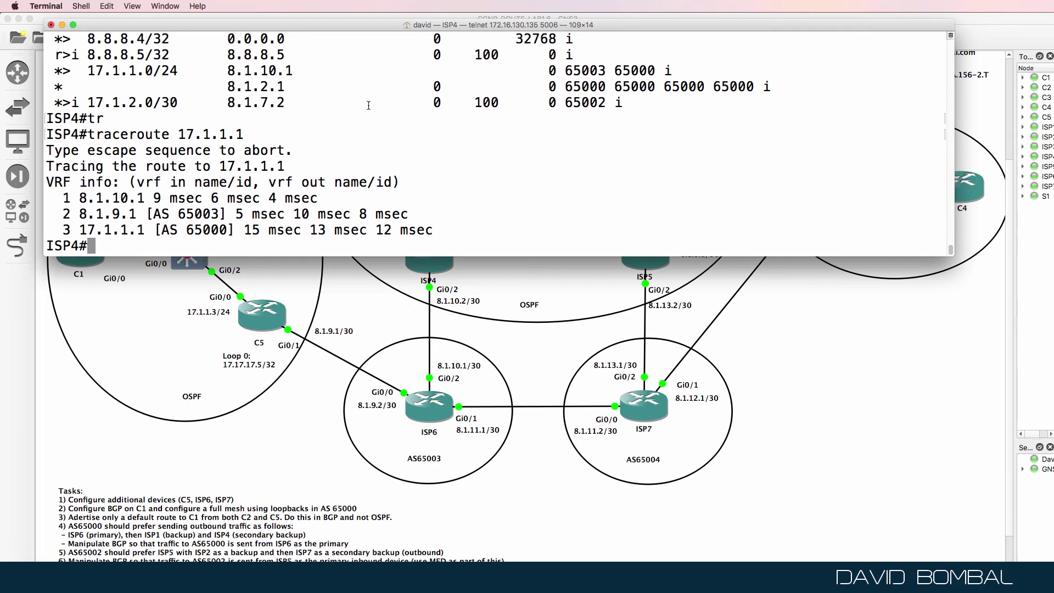
{"action": "key", "text": "super+m"}
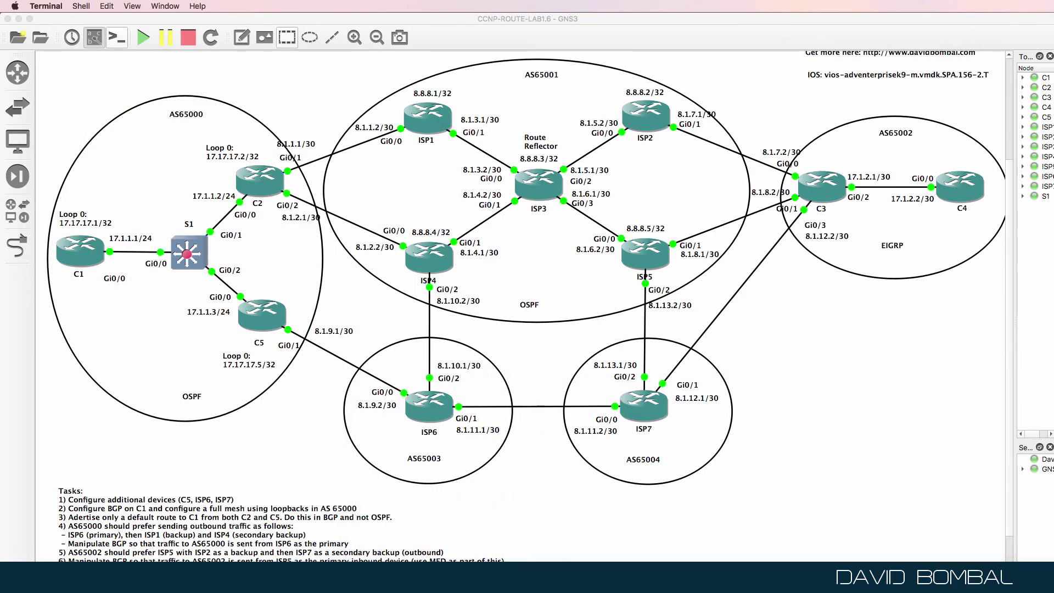
Step: Switch to C2's console and save its running configuration with wr
{"action": "left_click", "coordinate": [486, 551]}
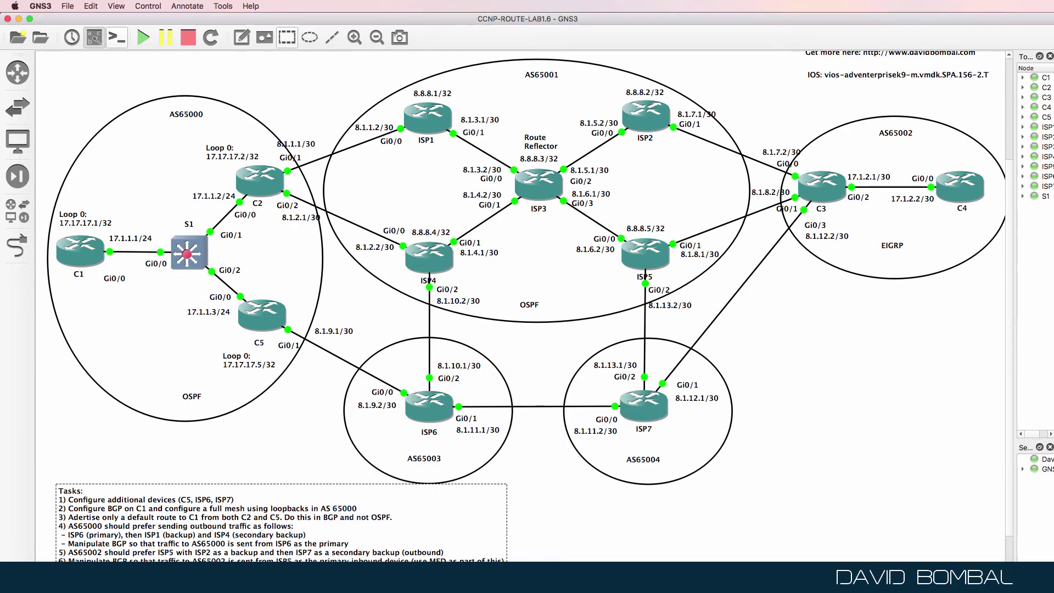
{"action": "right_click", "coordinate": [332, 577]}
{"action": "left_click", "coordinate": [329, 506]}
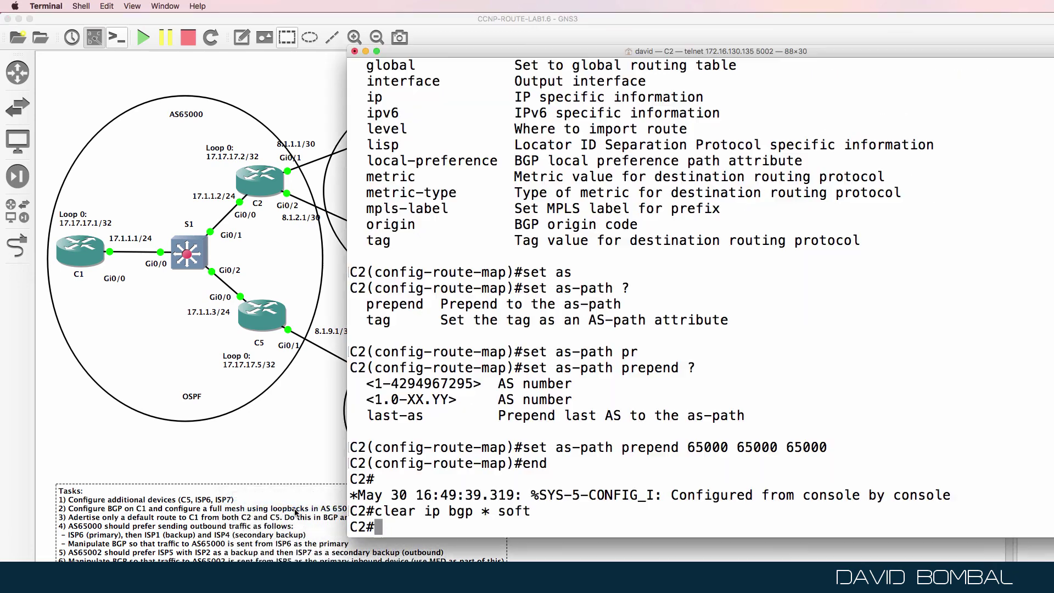
{"action": "key", "text": "Return"}
{"action": "key", "text": "Return"}
{"action": "type", "text": "wr"}
{"action": "key", "text": "Return"}
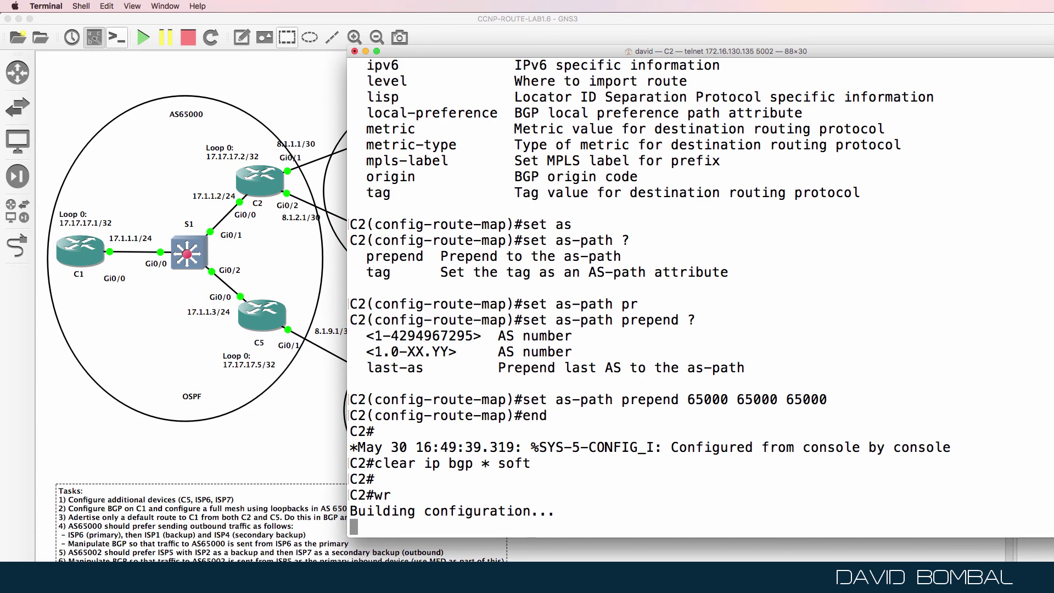
Step: Display C2's running configuration from the BGP section onward and page through to the as-prepend route map
{"action": "type", "text": "sh run "}
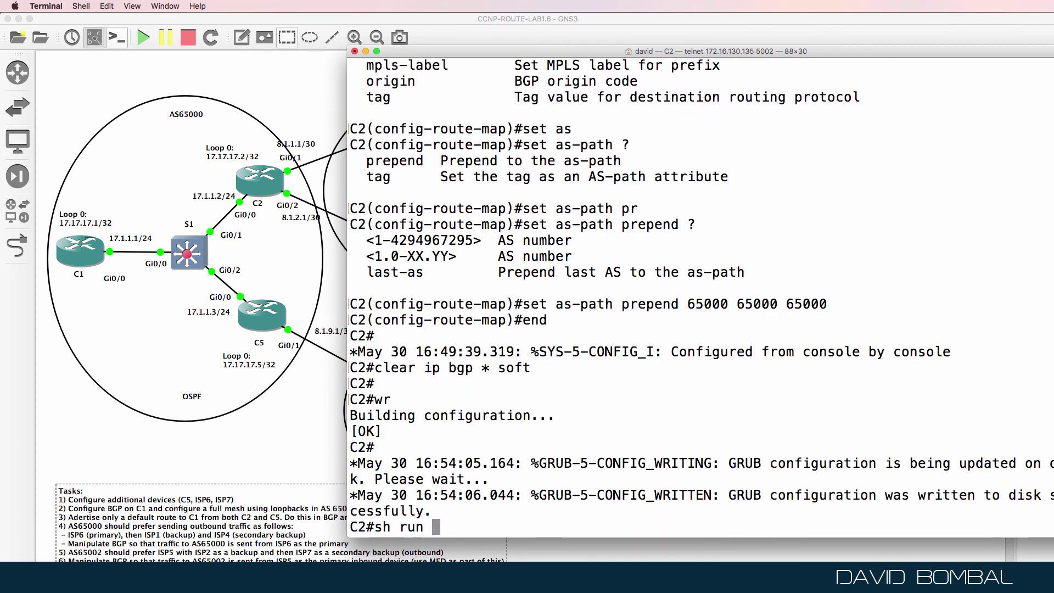
{"action": "type", "text": "| b bgp"}
{"action": "key", "text": "Return"}
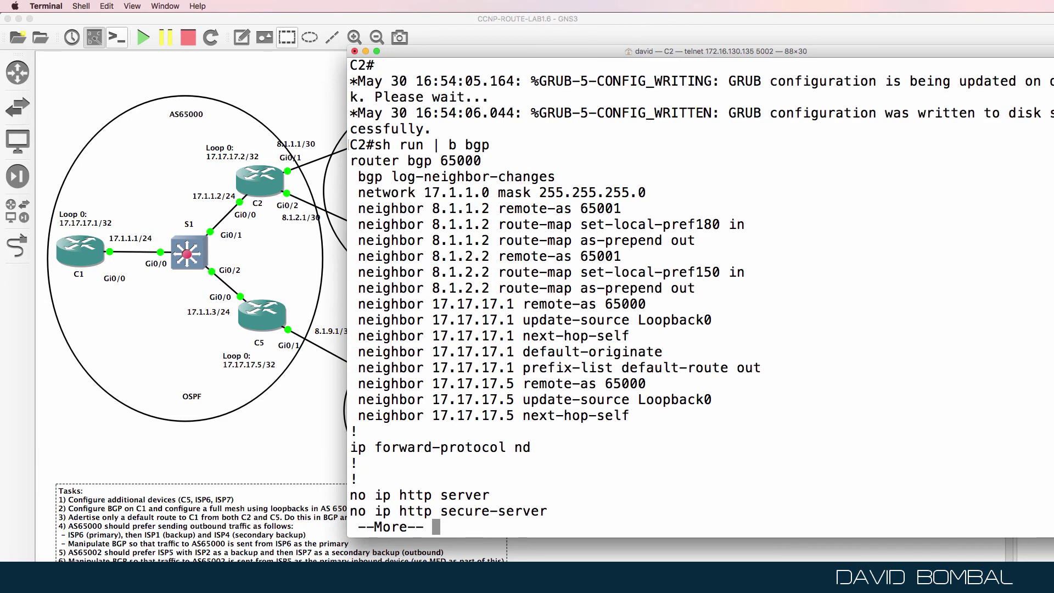
{"action": "key", "text": "Return"}
{"action": "key", "text": "Return"}
{"action": "key", "text": "Return"}
{"action": "key", "text": "Return"}
{"action": "key", "text": "Return"}
{"action": "key", "text": "Return"}
{"action": "key", "text": "Return"}
{"action": "key", "text": "Return"}
{"action": "key", "text": "Return"}
{"action": "key", "text": "Return"}
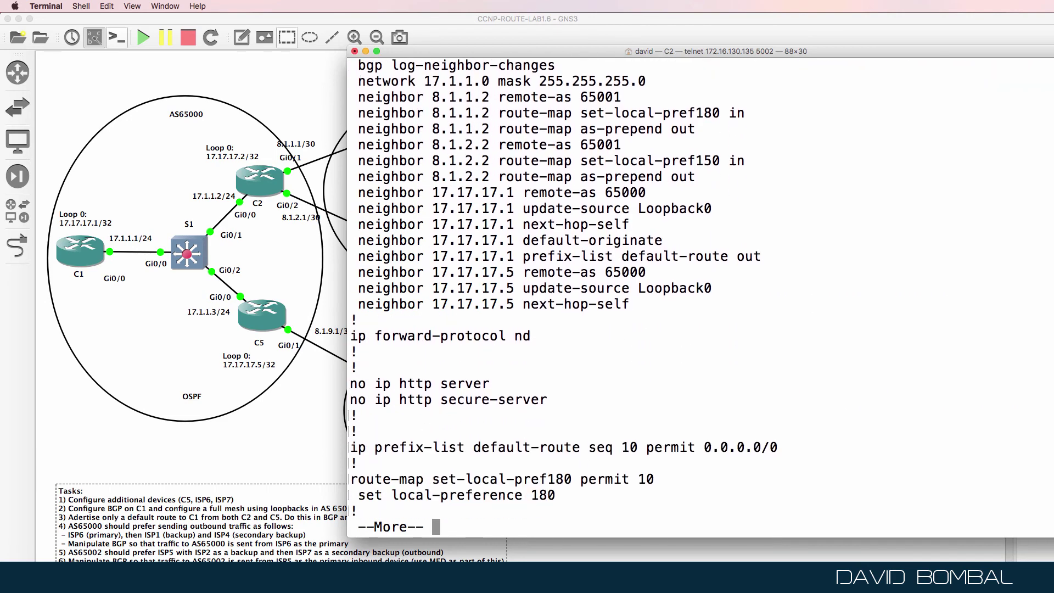
{"action": "key", "text": "Return"}
{"action": "key", "text": "Return"}
{"action": "key", "text": "Return"}
{"action": "key", "text": "Return"}
Step: Review the as-prepend route map with its set as-path prepend line and return to the topology
{"action": "left_click_drag", "start_coordinate": [663, 480], "coordinate": [299, 462]}
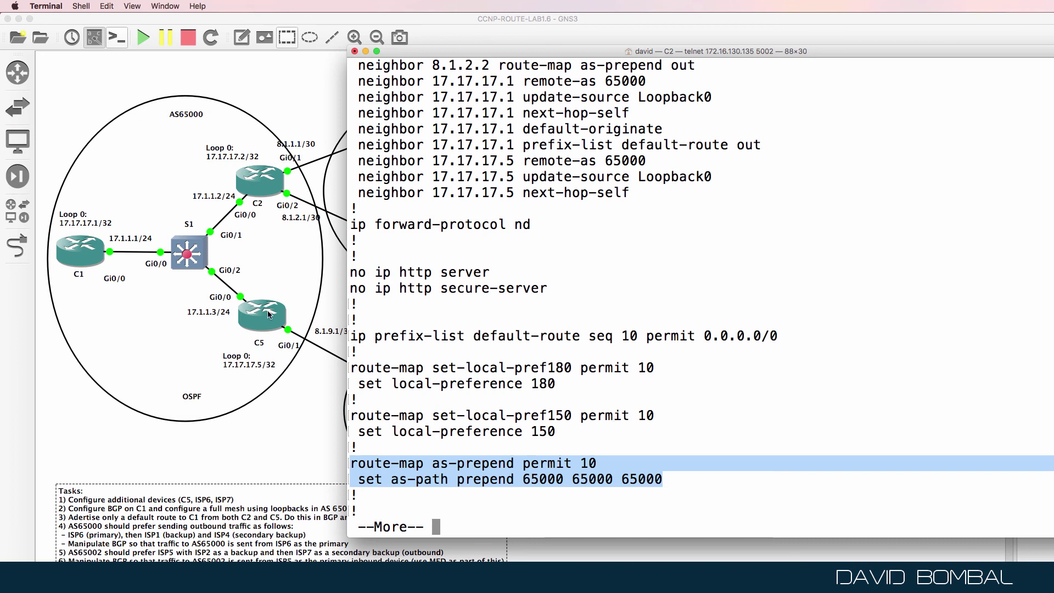
{"action": "scroll", "coordinate": [604, 255], "scroll_direction": "up", "scroll_amount": 1}
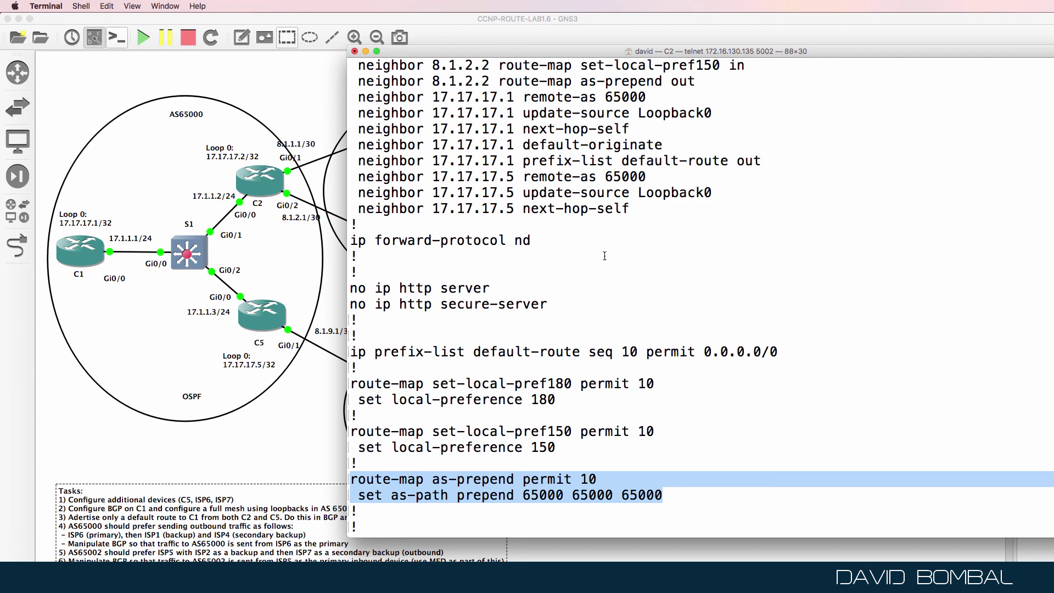
{"action": "left_click", "coordinate": [632, 532]}
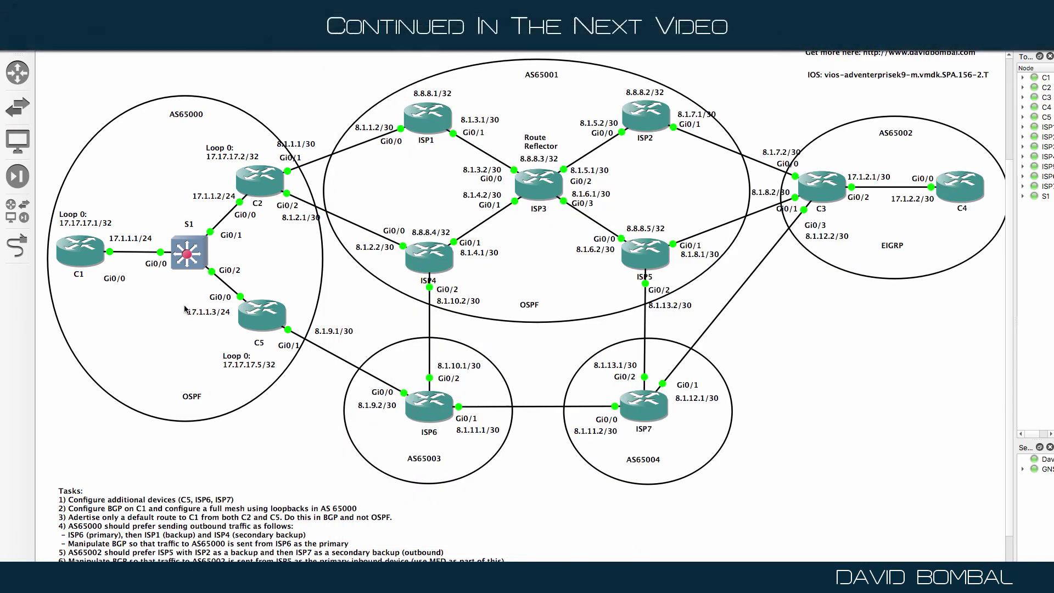